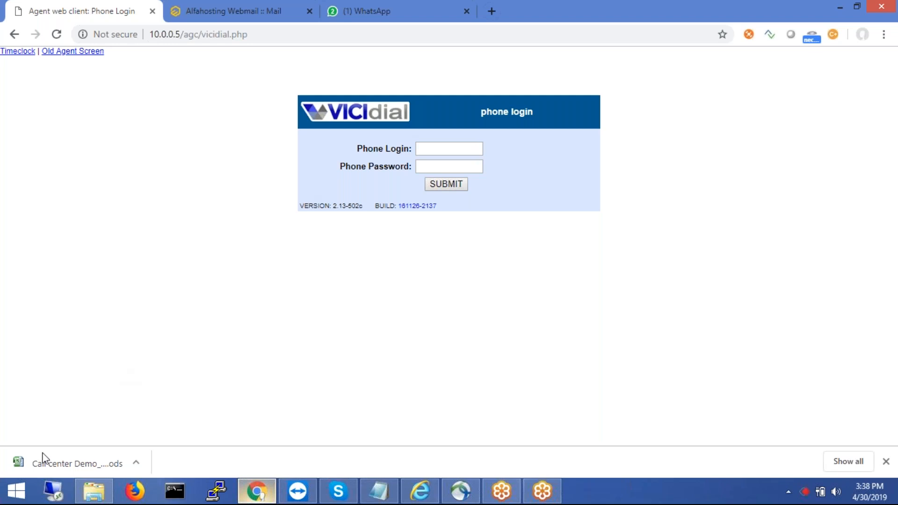
- Search Windows for 'zo', launch the Zoiper softphone and move its window lower
{"action": "key", "text": "super+c"}
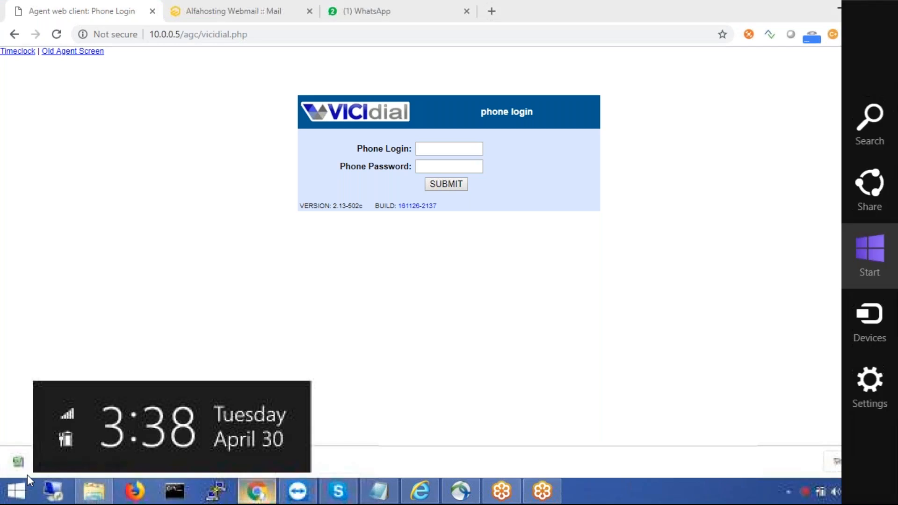
{"action": "left_click", "coordinate": [875, 119]}
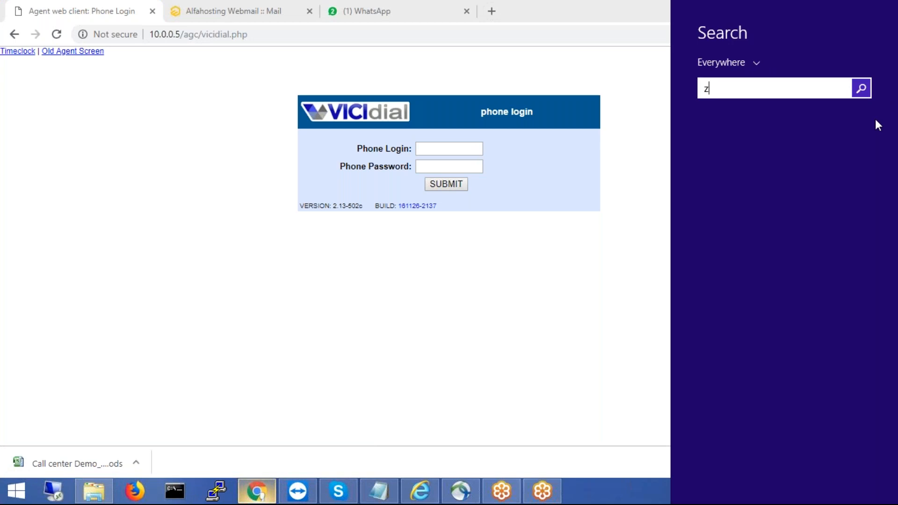
{"action": "type", "text": "zoiper"}
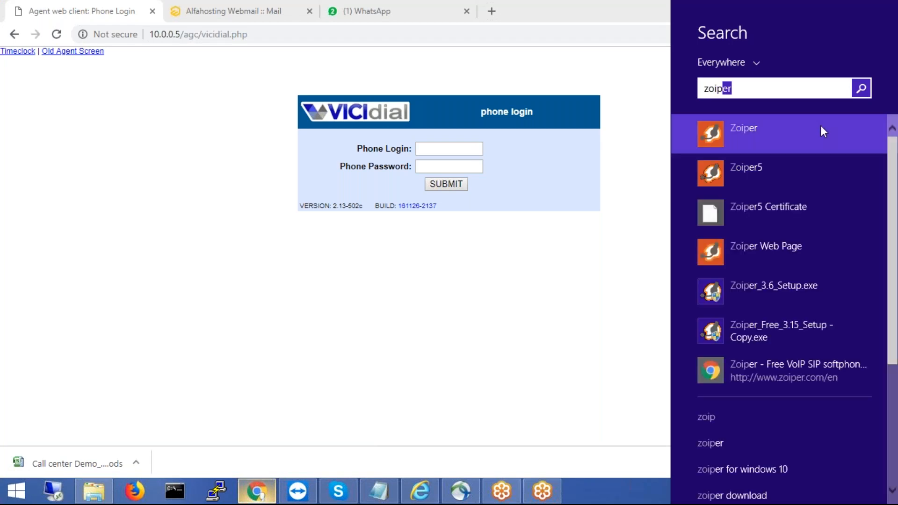
{"action": "left_click", "coordinate": [820, 126]}
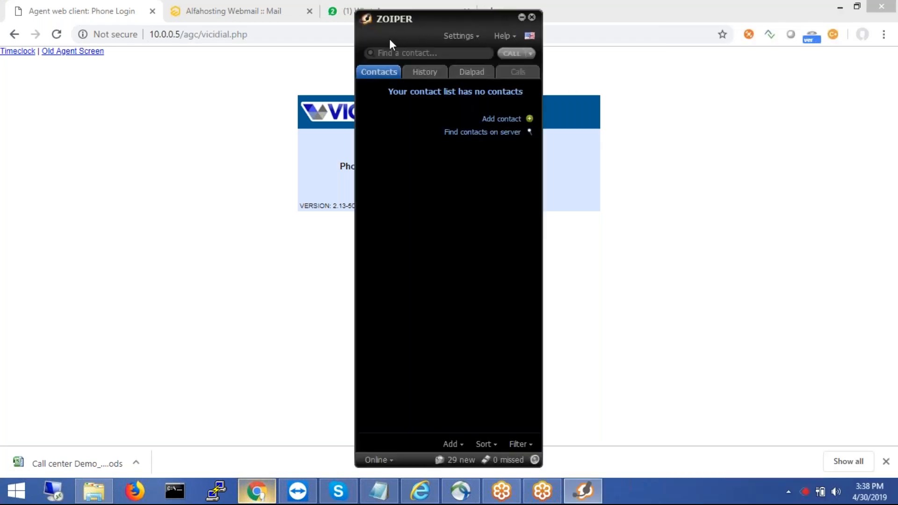
{"action": "left_click_drag", "start_coordinate": [389, 38], "coordinate": [394, 68]}
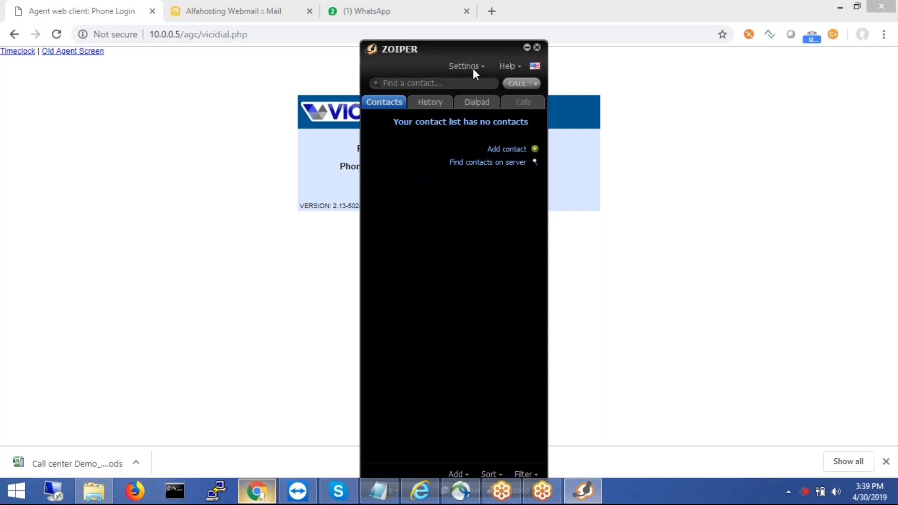
{"action": "left_click", "coordinate": [473, 68]}
{"action": "left_click", "coordinate": [483, 114]}
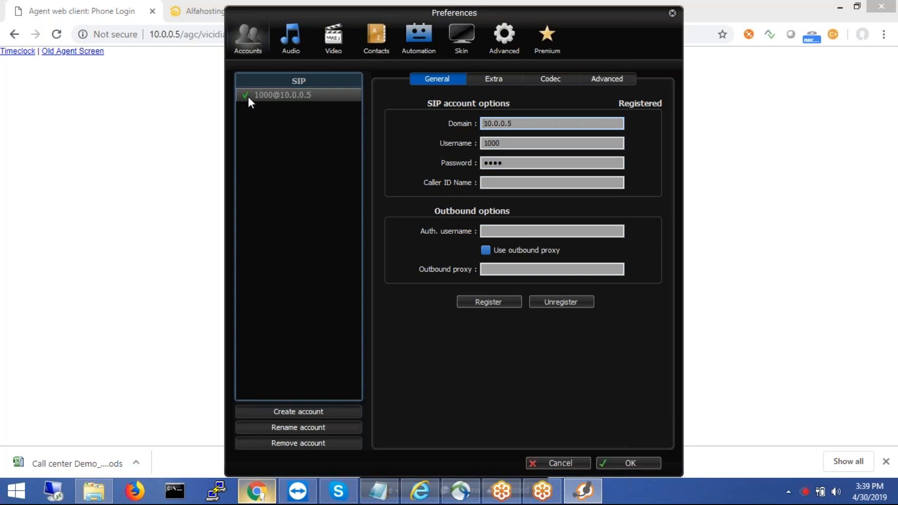
{"action": "left_click", "coordinate": [645, 464]}
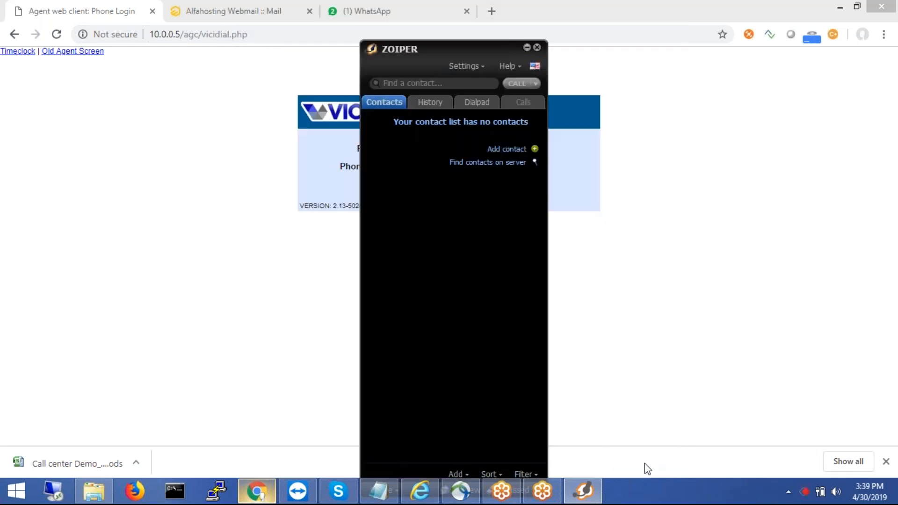
- Log in the phone using the saved phone login and its password
{"action": "left_click", "coordinate": [526, 48]}
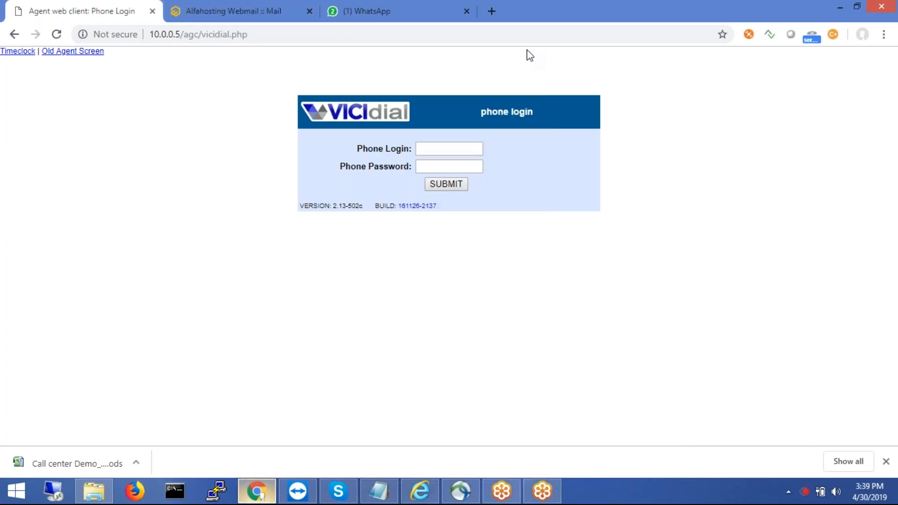
{"action": "left_click", "coordinate": [427, 147]}
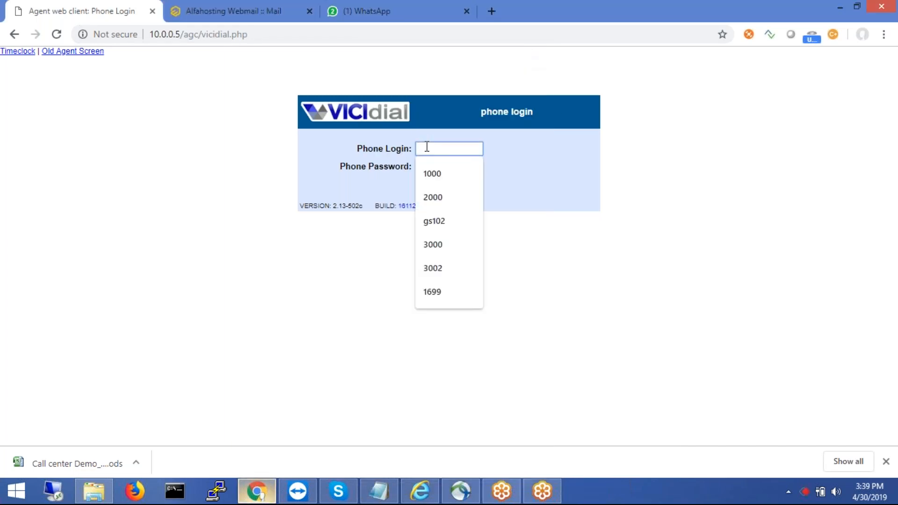
{"action": "left_click", "coordinate": [435, 173]}
{"action": "key", "text": "Tab"}
{"action": "type", "text": "1"}
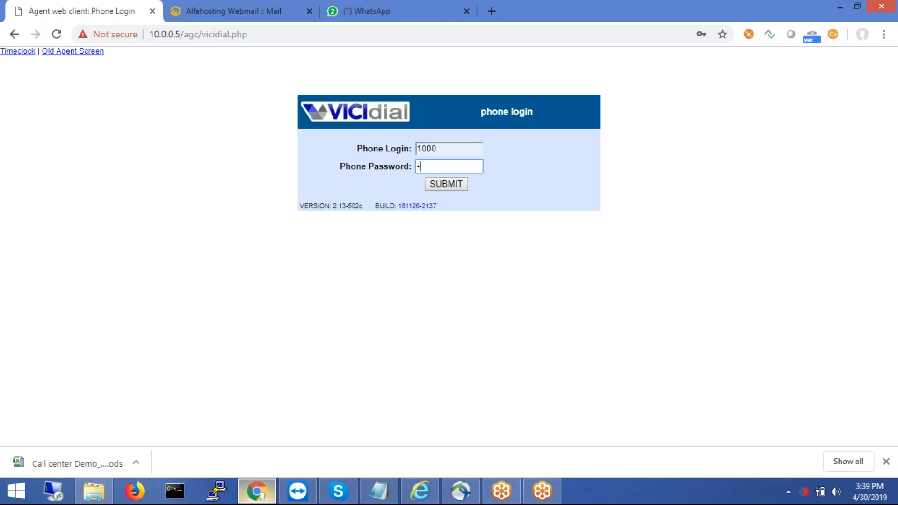
{"action": "type", "text": "234"}
{"action": "left_click", "coordinate": [443, 184]}
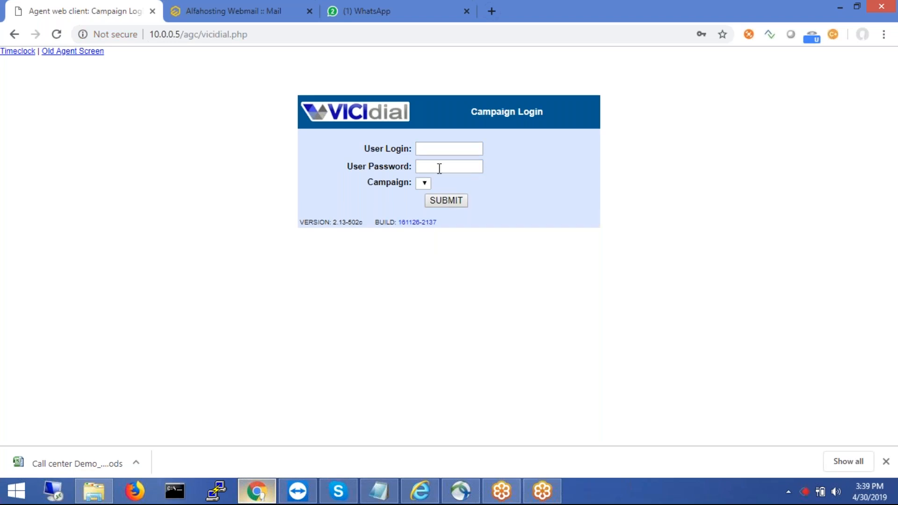
- Log in agent sales1 with its password on the Sales - SALES DEMO campaign
{"action": "left_click", "coordinate": [439, 149]}
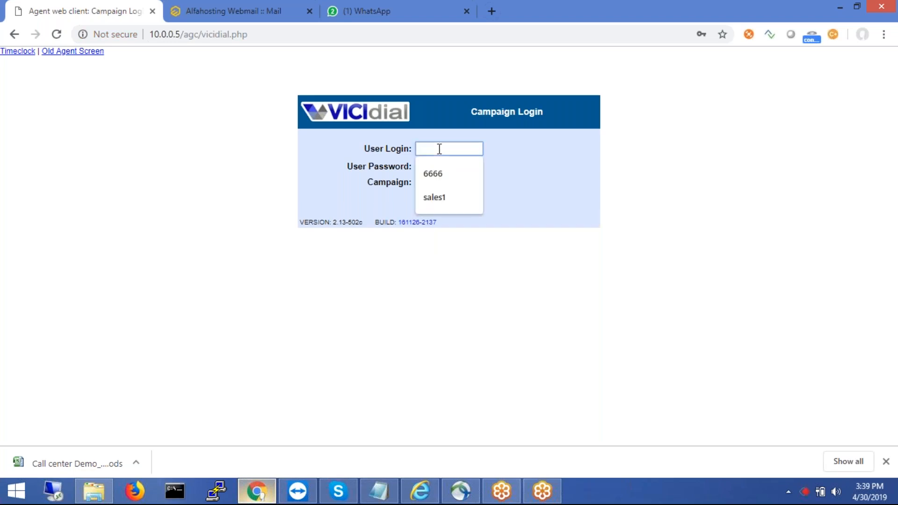
{"action": "type", "text": "sale"}
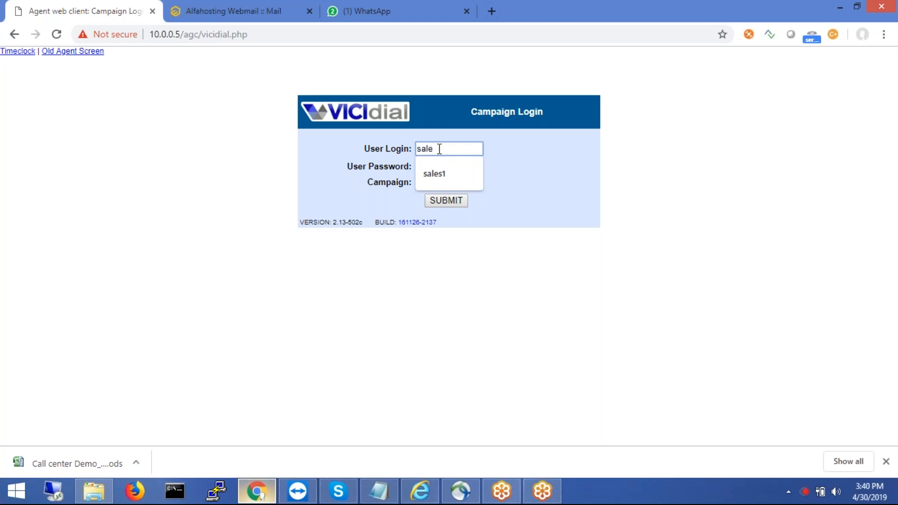
{"action": "type", "text": "s1"}
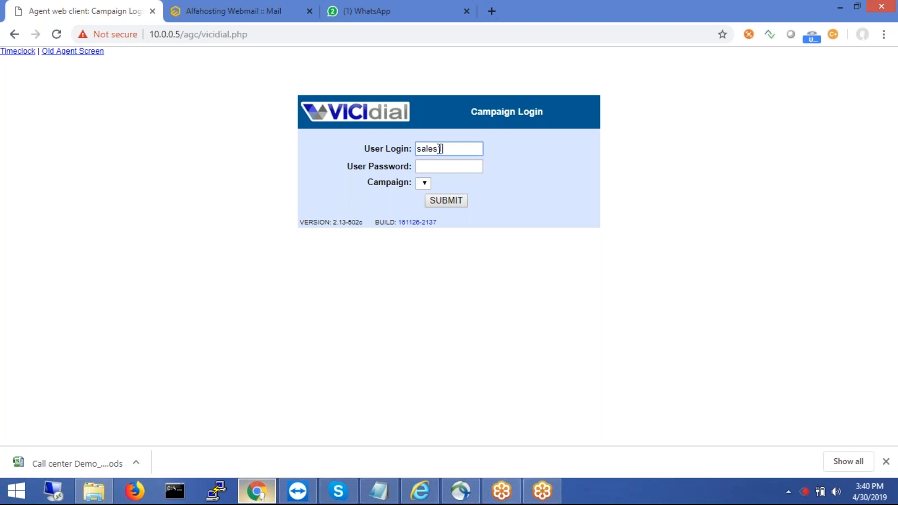
{"action": "left_click", "coordinate": [451, 168]}
{"action": "type", "text": "123456"}
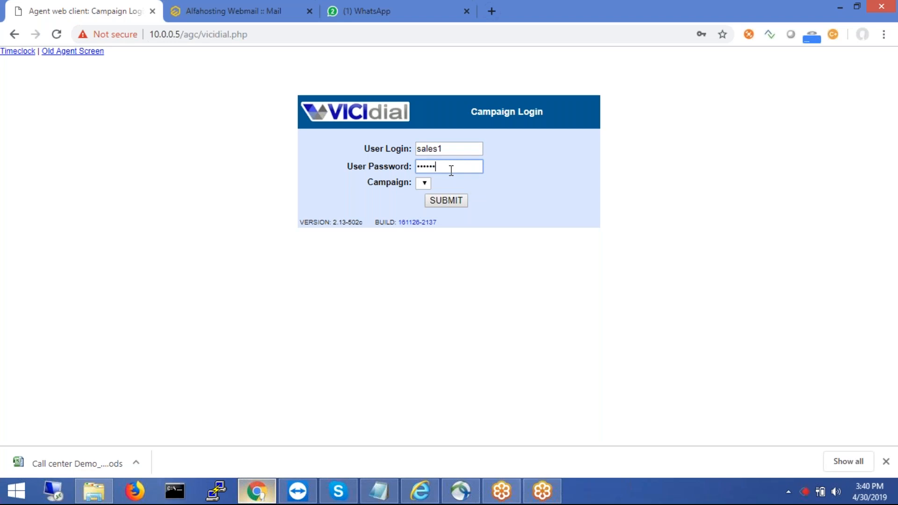
{"action": "left_click", "coordinate": [425, 184]}
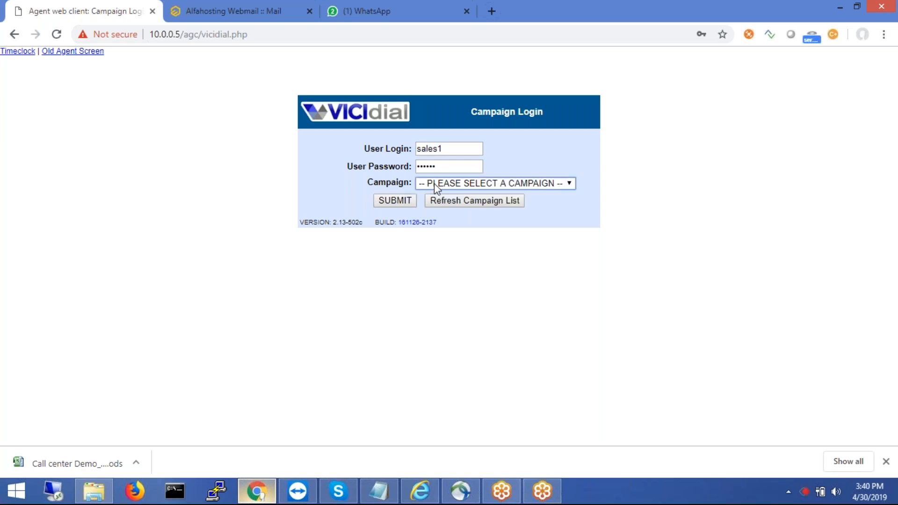
{"action": "left_click", "coordinate": [489, 183]}
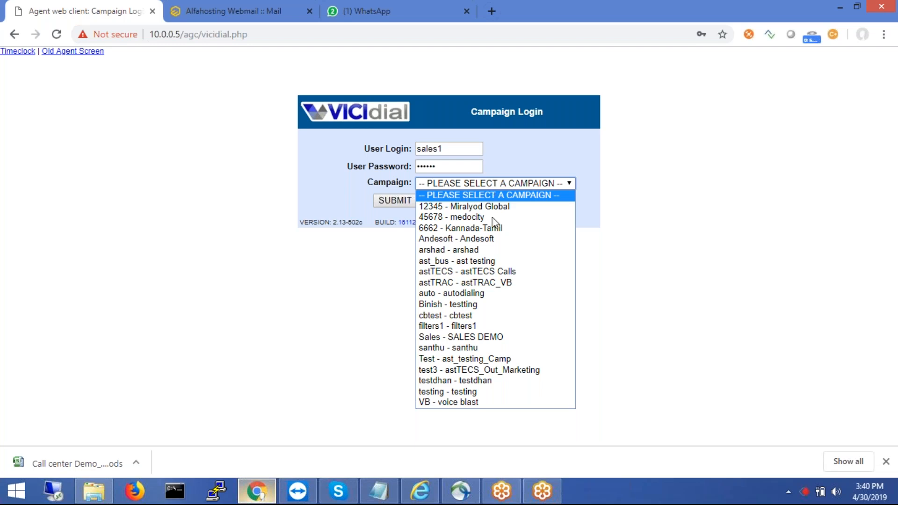
{"action": "left_click", "coordinate": [487, 337]}
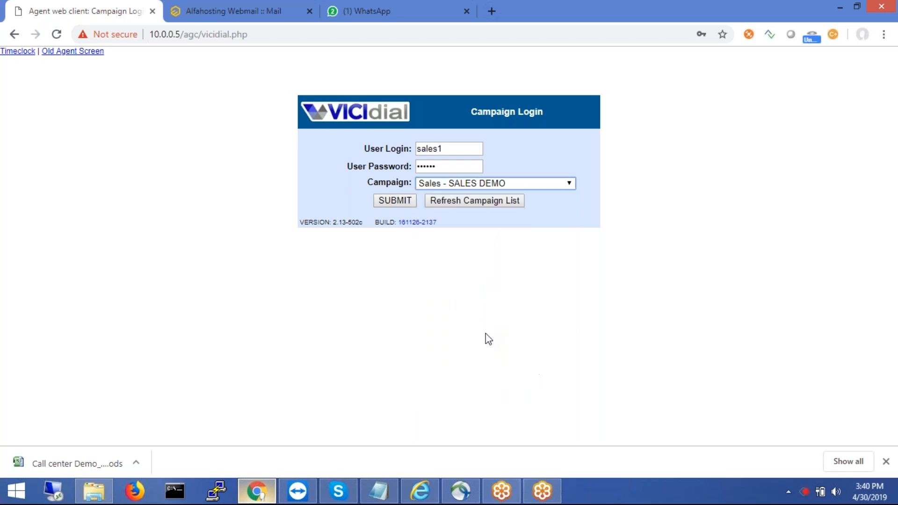
{"action": "left_click", "coordinate": [399, 203]}
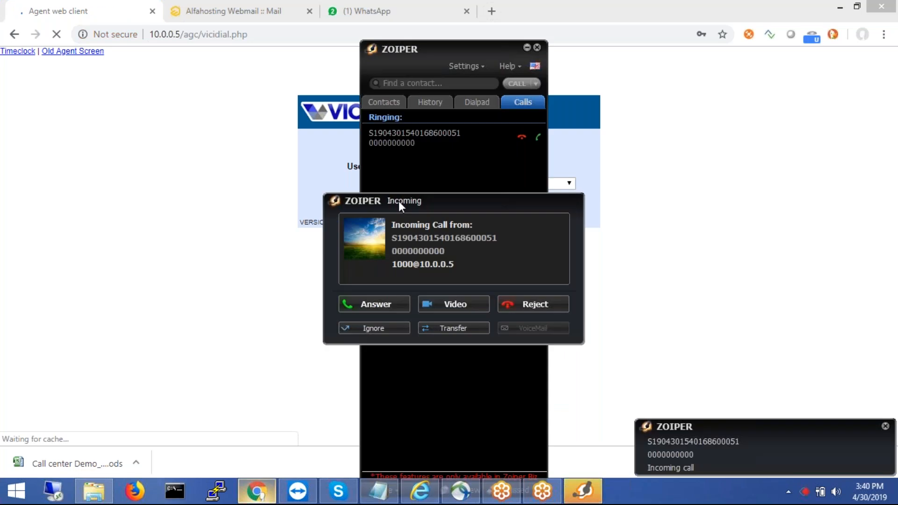
- Answer the dialer's incoming call in Zoiper and minimize the softphone
{"action": "left_click", "coordinate": [367, 303]}
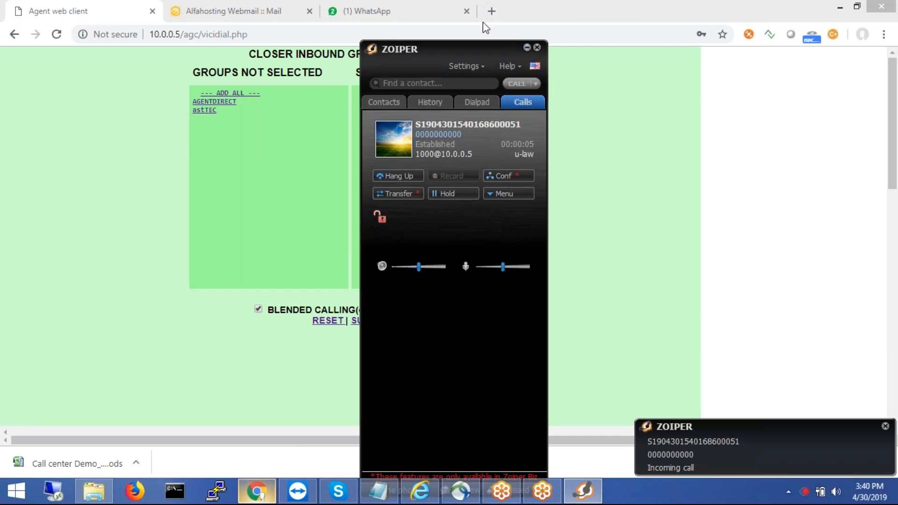
{"action": "left_click", "coordinate": [527, 47]}
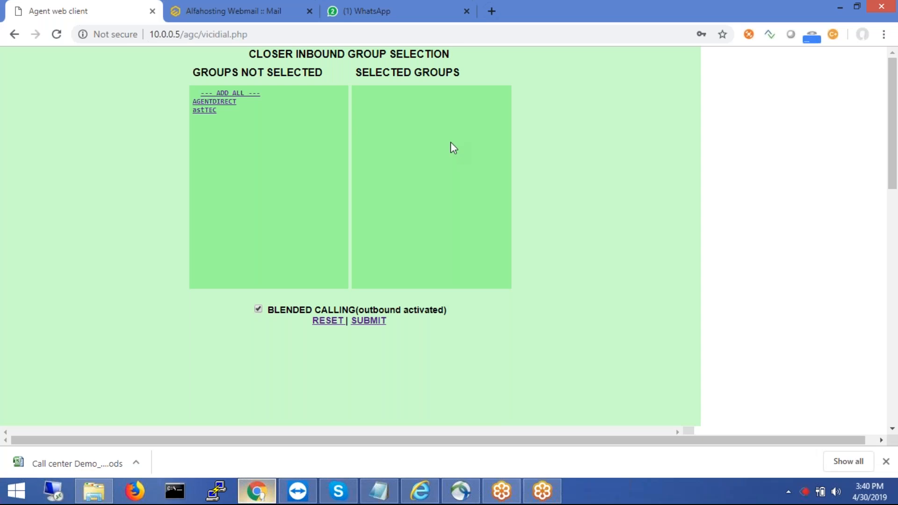
{"action": "left_click_drag", "start_coordinate": [450, 141], "coordinate": [477, 68]}
{"action": "left_click", "coordinate": [477, 14]}
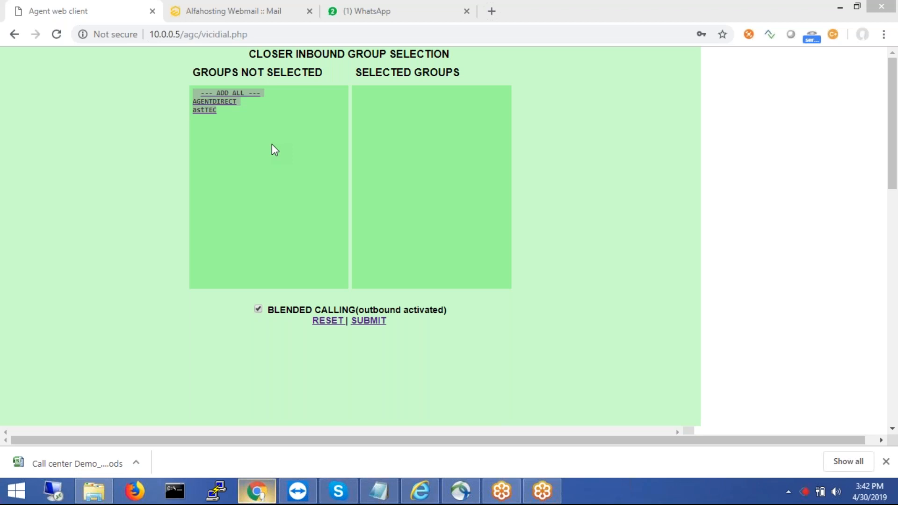
- Add all inbound groups (AGENTDIRECT, astTEC), keep blended calling checked, and submit
{"action": "left_click", "coordinate": [254, 94]}
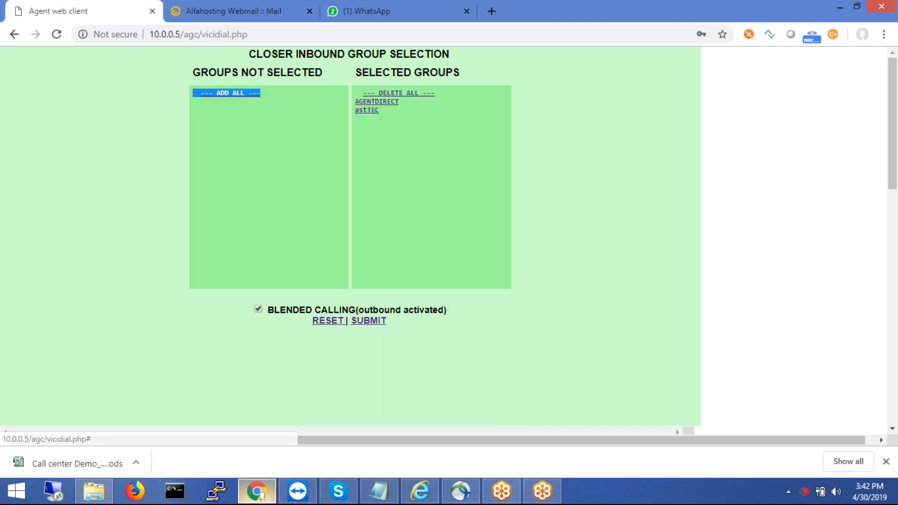
{"action": "left_click", "coordinate": [260, 312]}
{"action": "left_click", "coordinate": [260, 311]}
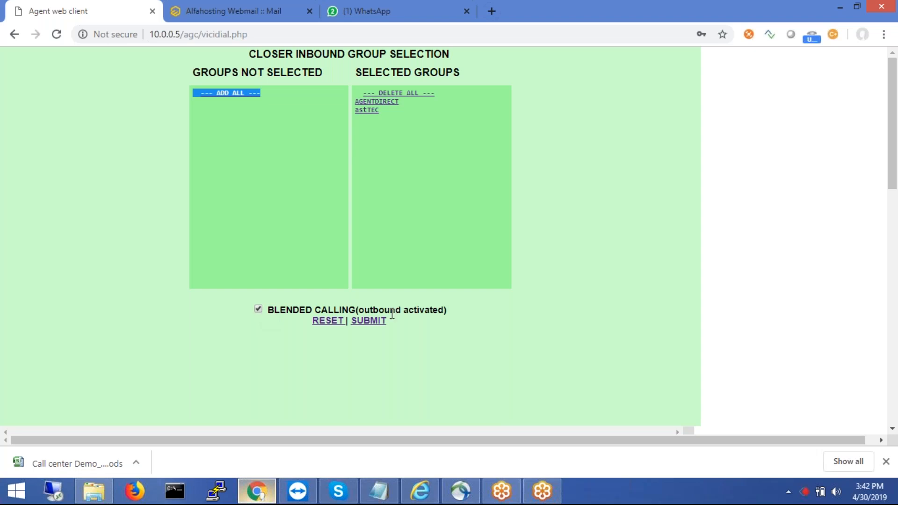
{"action": "left_click", "coordinate": [372, 321]}
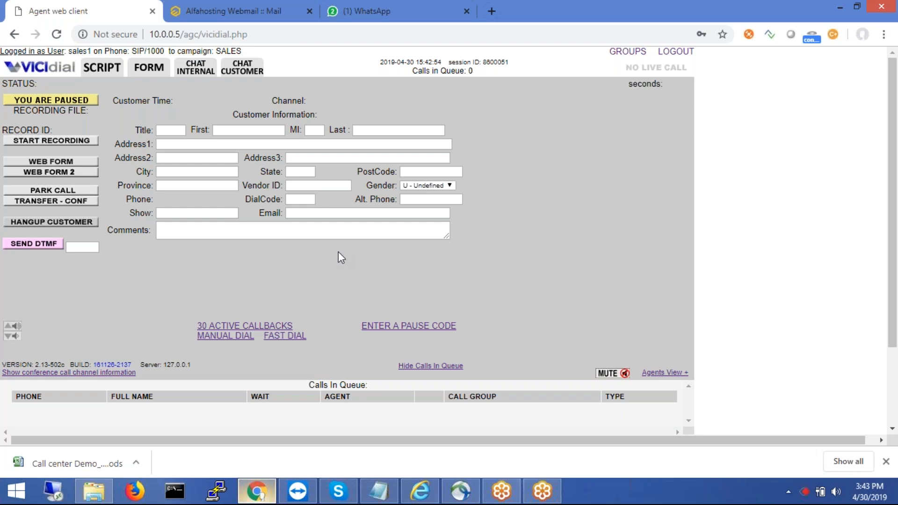
- Switch the agent screen's main panel to the SCRIPT tab
{"action": "left_click", "coordinate": [106, 67]}
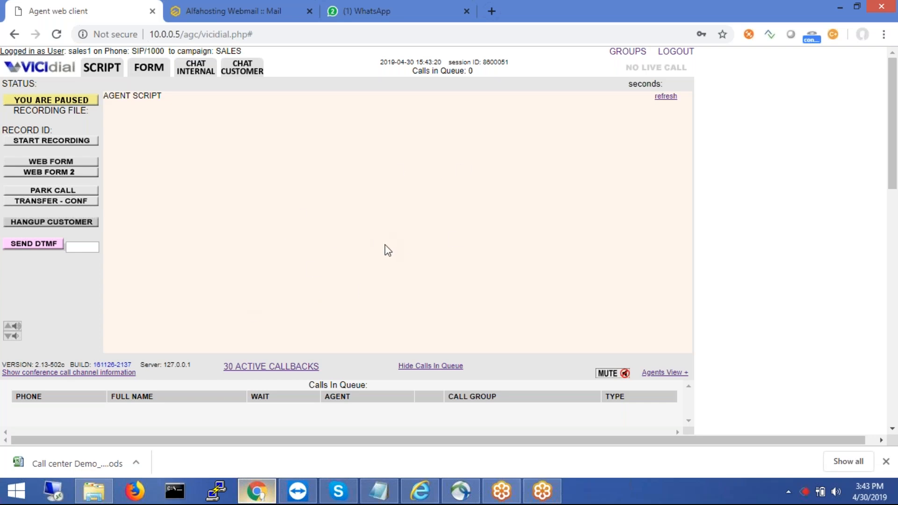
- Return to the customer form, then open the CHAT INTERNAL panel showing no open chats
{"action": "left_click", "coordinate": [145, 70]}
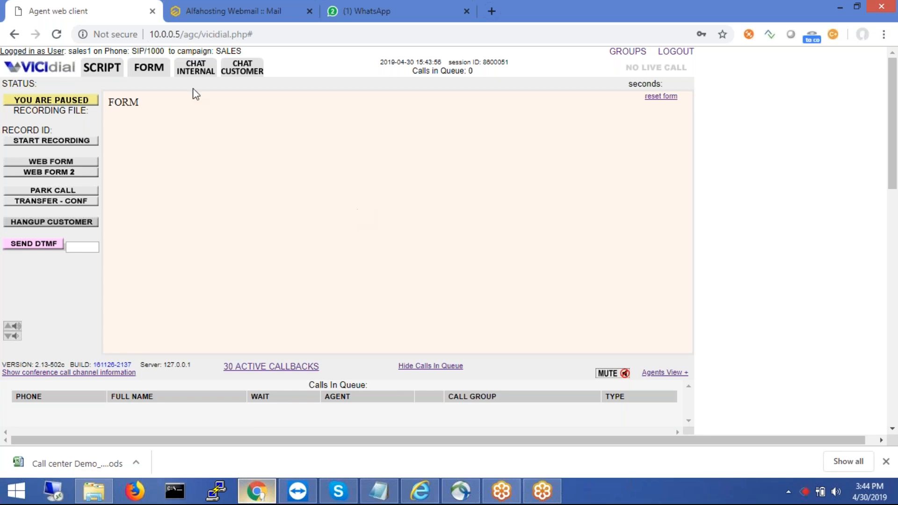
{"action": "left_click", "coordinate": [193, 73]}
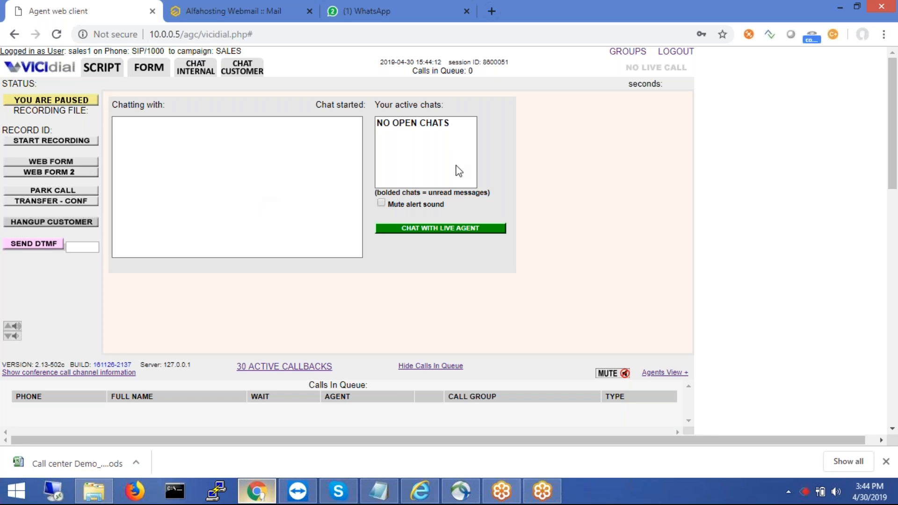
- Try to start a live-agent chat with message 'hi', which fails with no agent selected
{"action": "left_click", "coordinate": [405, 229]}
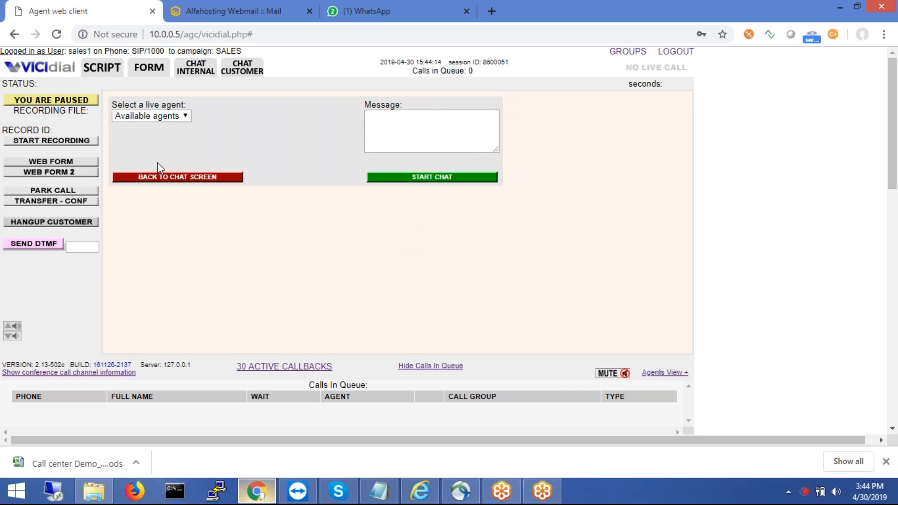
{"action": "left_click", "coordinate": [165, 117]}
{"action": "left_click", "coordinate": [164, 127]}
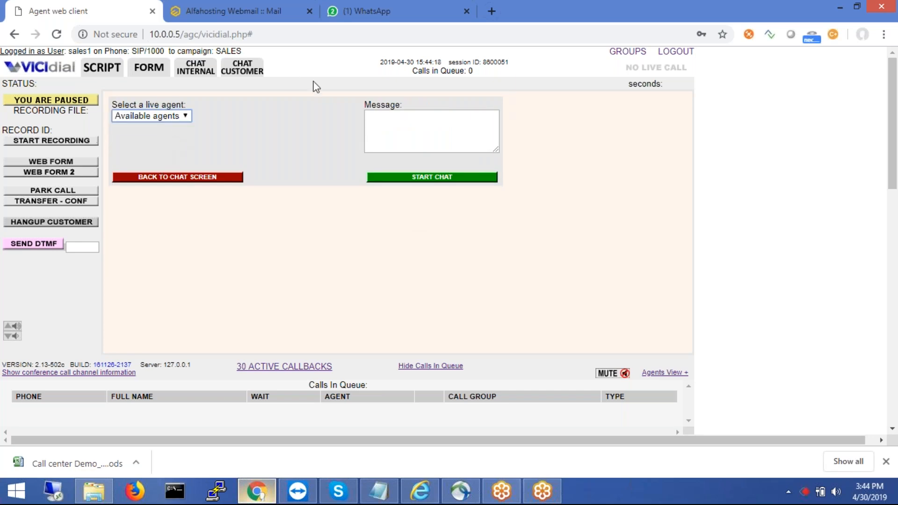
{"action": "left_click", "coordinate": [435, 177]}
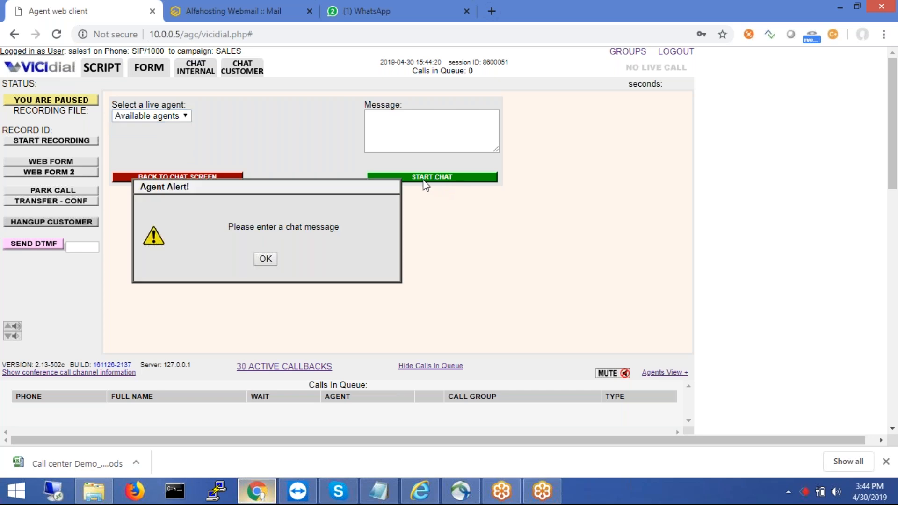
{"action": "left_click", "coordinate": [265, 258]}
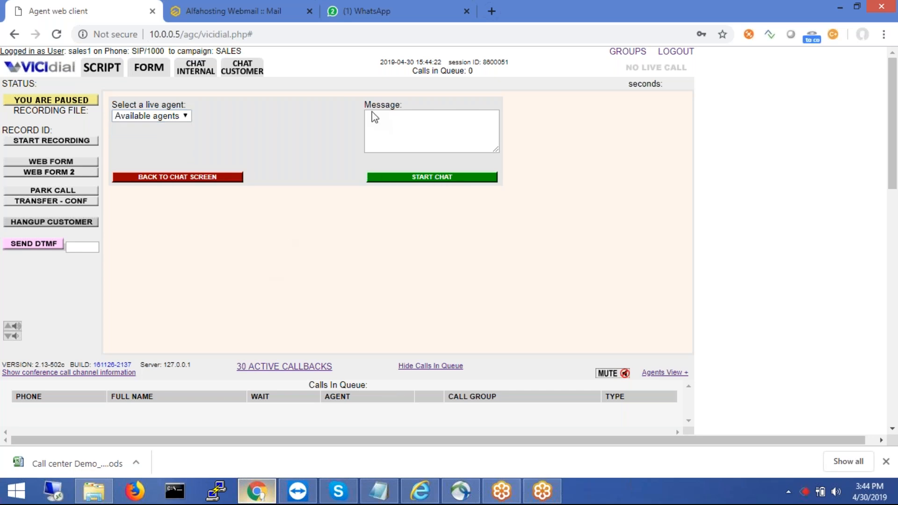
{"action": "left_click", "coordinate": [389, 121]}
{"action": "type", "text": "hi"}
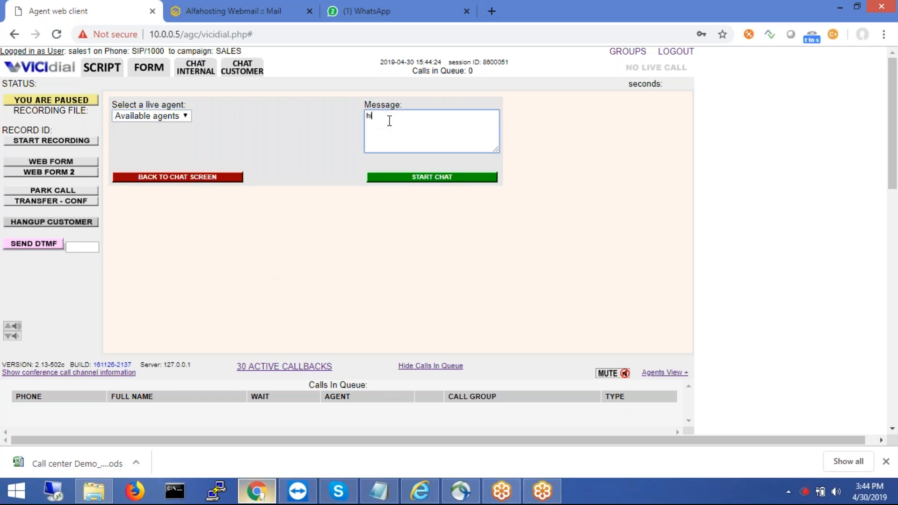
{"action": "left_click", "coordinate": [437, 181]}
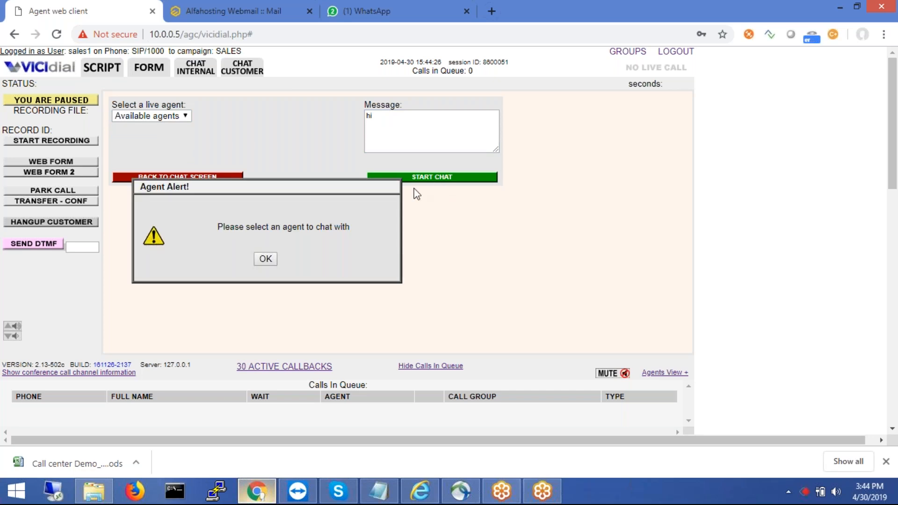
{"action": "left_click", "coordinate": [268, 259]}
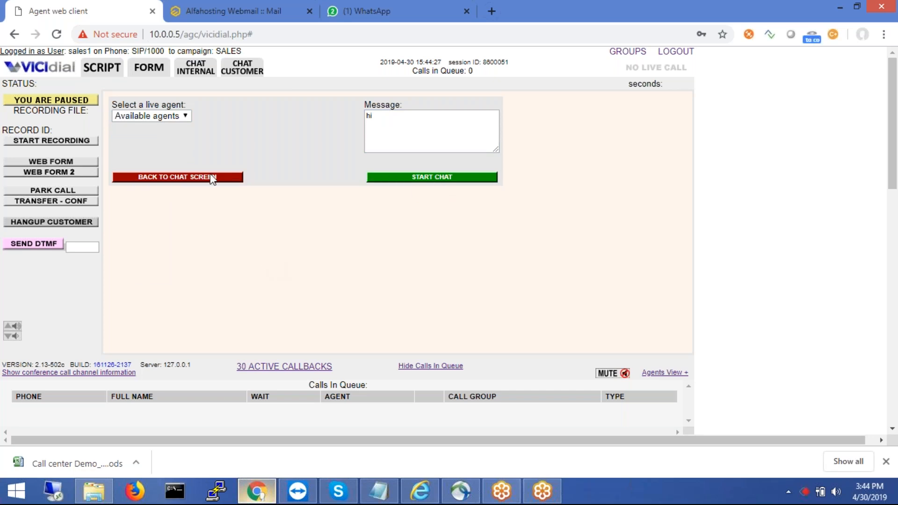
- Return to the chat screen, switch to Chat Customer, and open the active callbacks list
{"action": "left_click", "coordinate": [178, 120]}
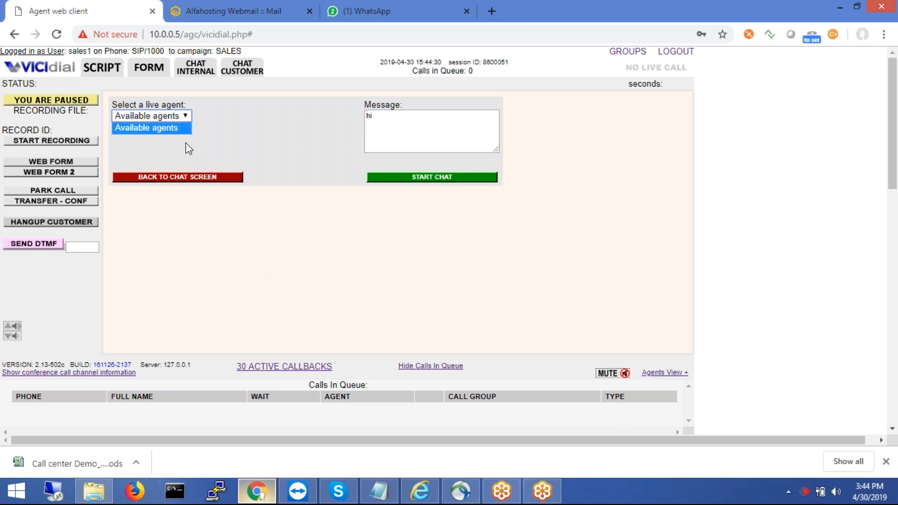
{"action": "left_click", "coordinate": [191, 179]}
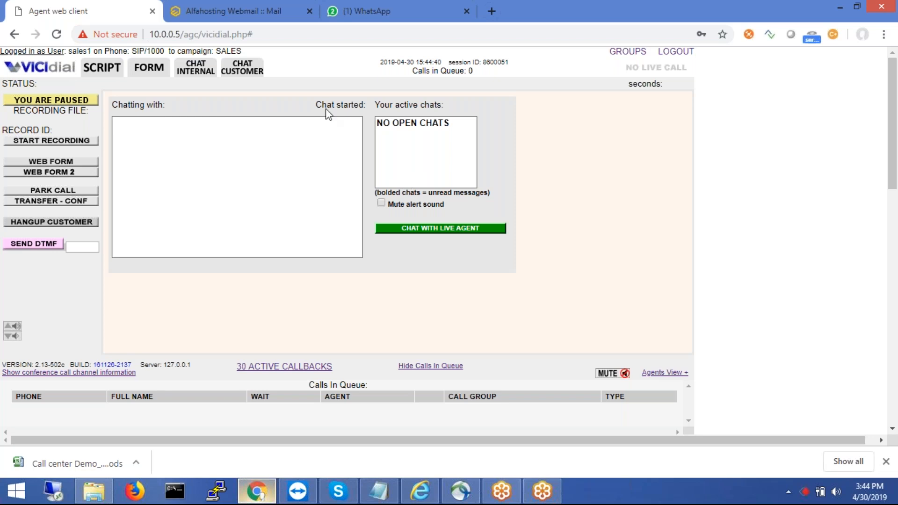
{"action": "left_click", "coordinate": [253, 72]}
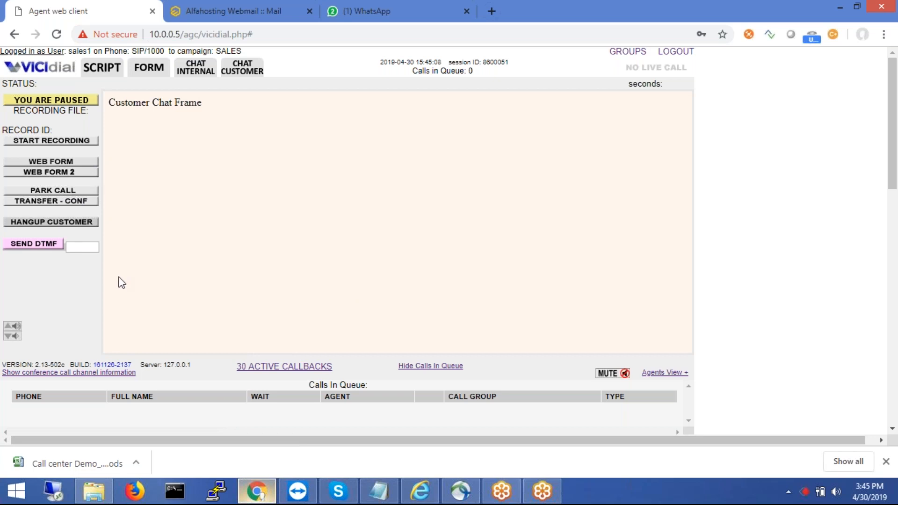
{"action": "left_click", "coordinate": [283, 368]}
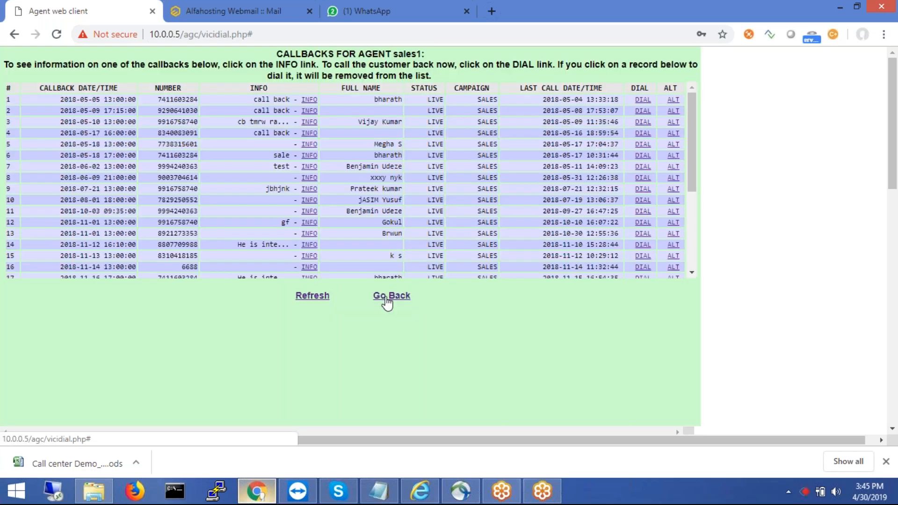
- Close and reopen the 30 active callbacks list, then scroll through its LIVE SALES entries
{"action": "left_click", "coordinate": [386, 299]}
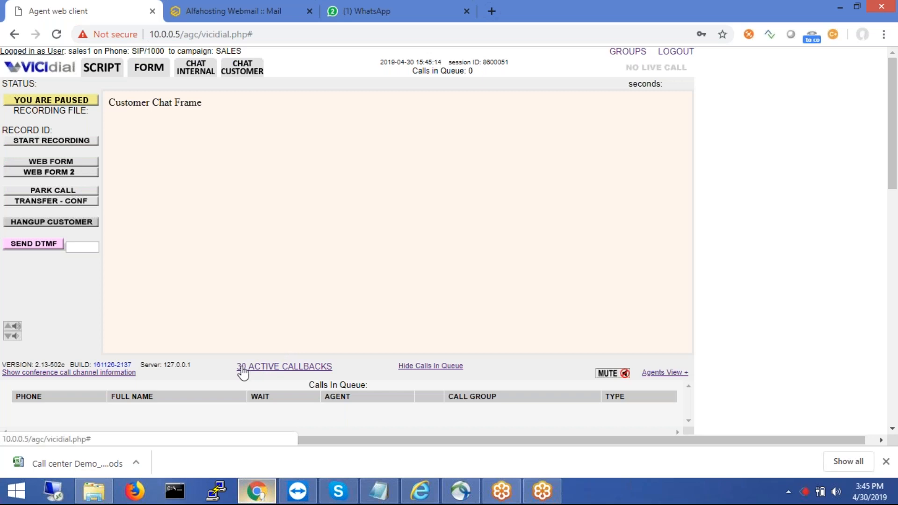
{"action": "left_click", "coordinate": [279, 370]}
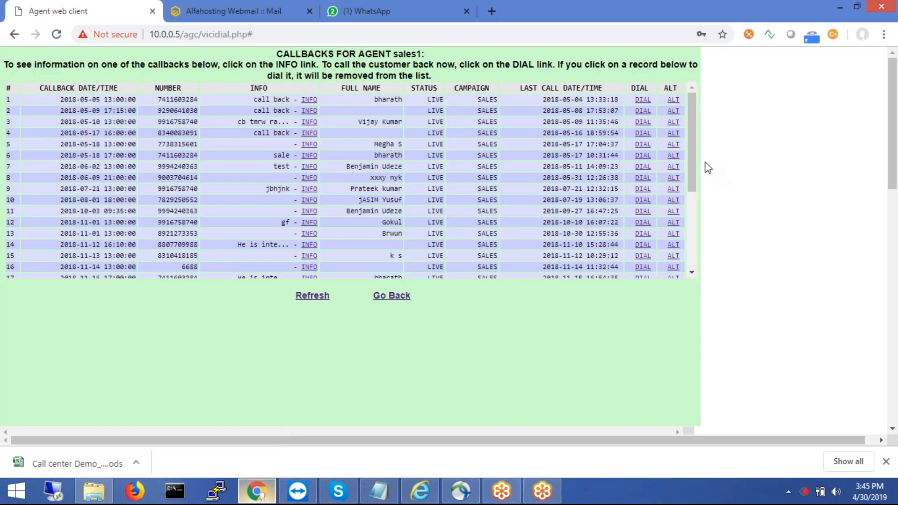
{"action": "scroll", "coordinate": [693, 167], "scroll_direction": "down", "scroll_amount": 4}
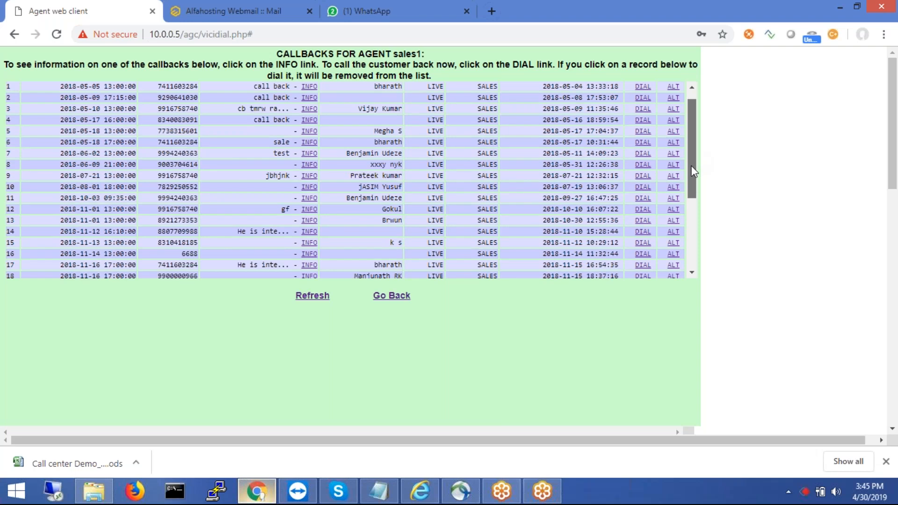
{"action": "scroll", "coordinate": [694, 172], "scroll_direction": "up", "scroll_amount": 2}
{"action": "scroll", "coordinate": [693, 171], "scroll_direction": "up", "scroll_amount": 2}
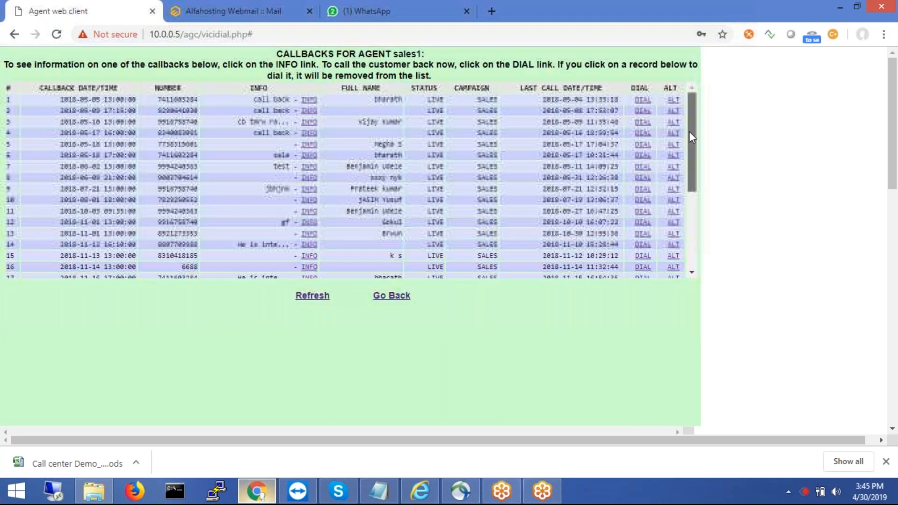
{"action": "scroll", "coordinate": [693, 229], "scroll_direction": "down", "scroll_amount": 4}
{"action": "scroll", "coordinate": [678, 112], "scroll_direction": "up", "scroll_amount": 4}
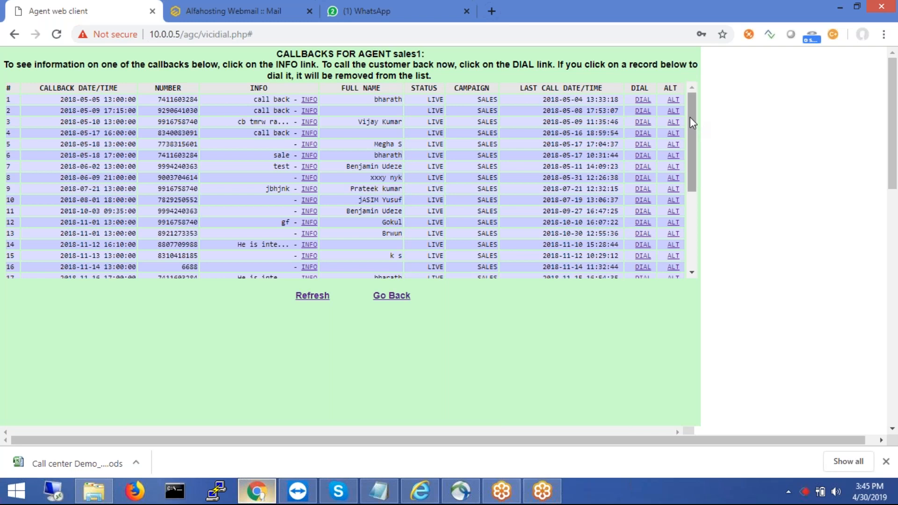
{"action": "mouse_move", "coordinate": [689, 117]}
{"action": "left_mouse_down"}
{"action": "mouse_move", "coordinate": [690, 132]}
{"action": "mouse_move", "coordinate": [688, 105]}
{"action": "mouse_move", "coordinate": [691, 167]}
{"action": "mouse_move", "coordinate": [689, 112]}
{"action": "left_mouse_up"}
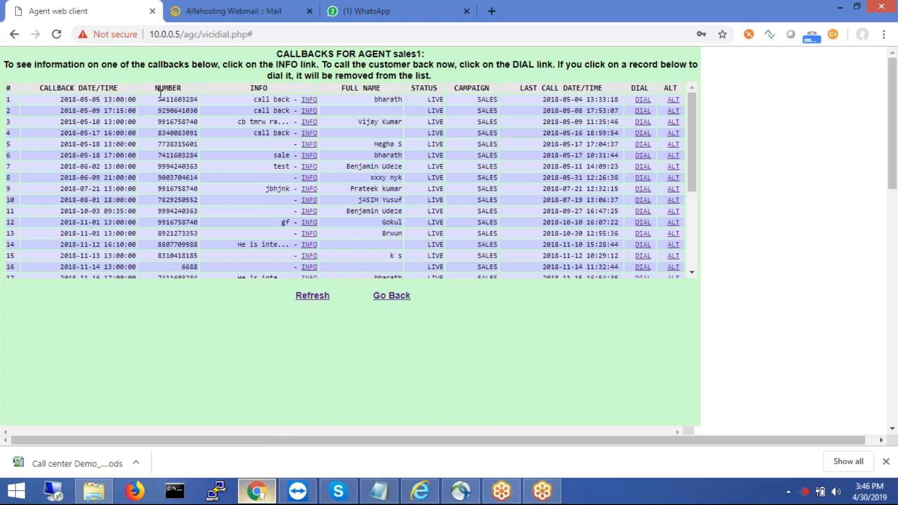
{"action": "left_click_drag", "start_coordinate": [160, 100], "coordinate": [177, 144]}
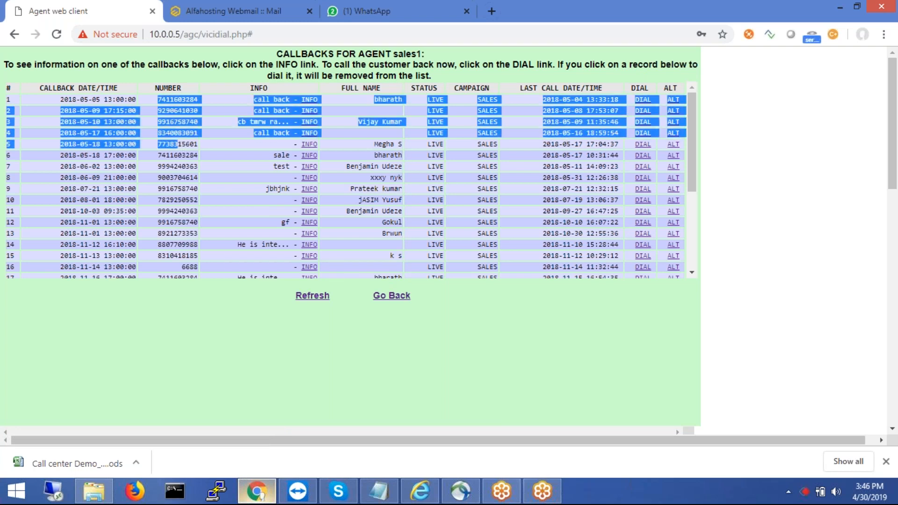
{"action": "left_click", "coordinate": [178, 128]}
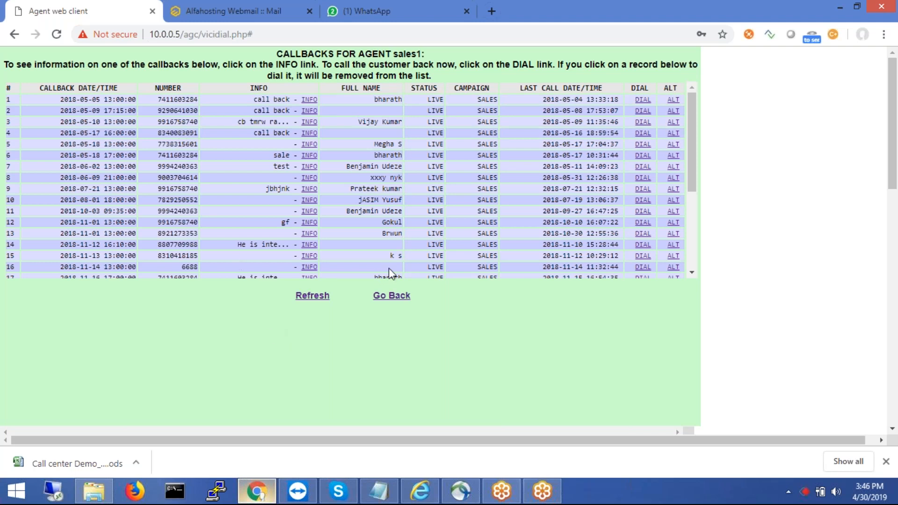
- Close the callbacks list and toggle the agent active, then paused again with a pause code
{"action": "left_click", "coordinate": [398, 297]}
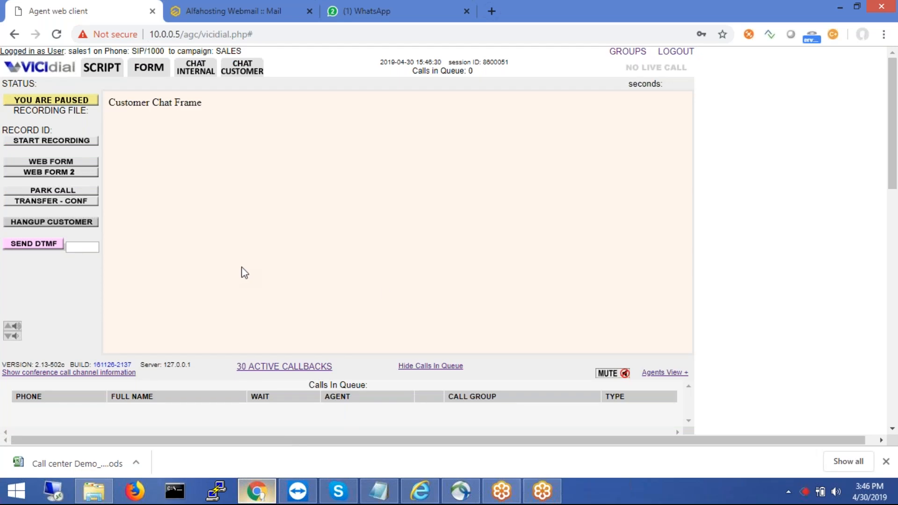
{"action": "left_click", "coordinate": [65, 100]}
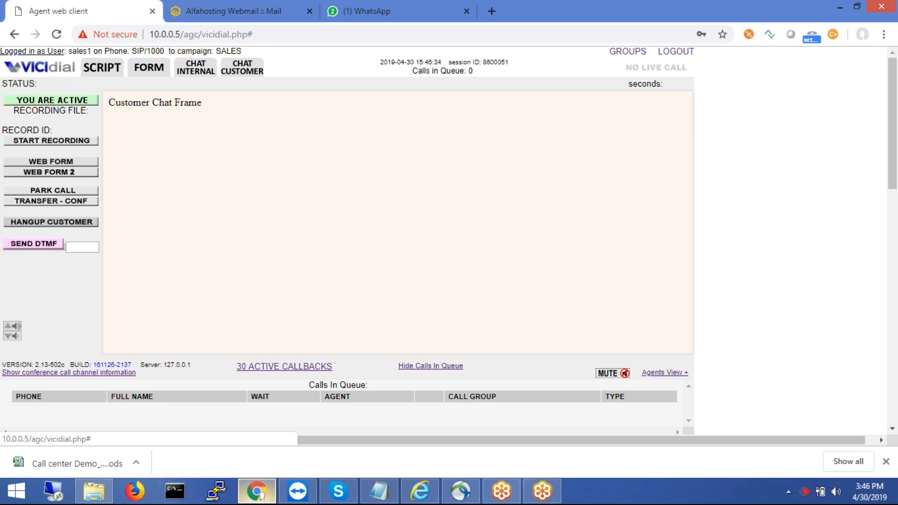
{"action": "left_click", "coordinate": [66, 101]}
{"action": "left_click", "coordinate": [374, 90]}
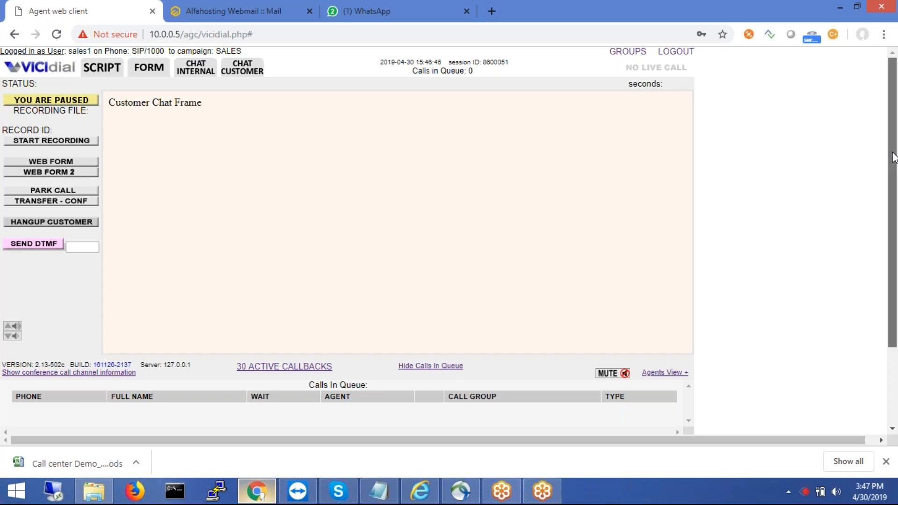
- Scroll the agent screen and display the agent script in the main panel
{"action": "left_click_drag", "start_coordinate": [892, 158], "coordinate": [892, 194]}
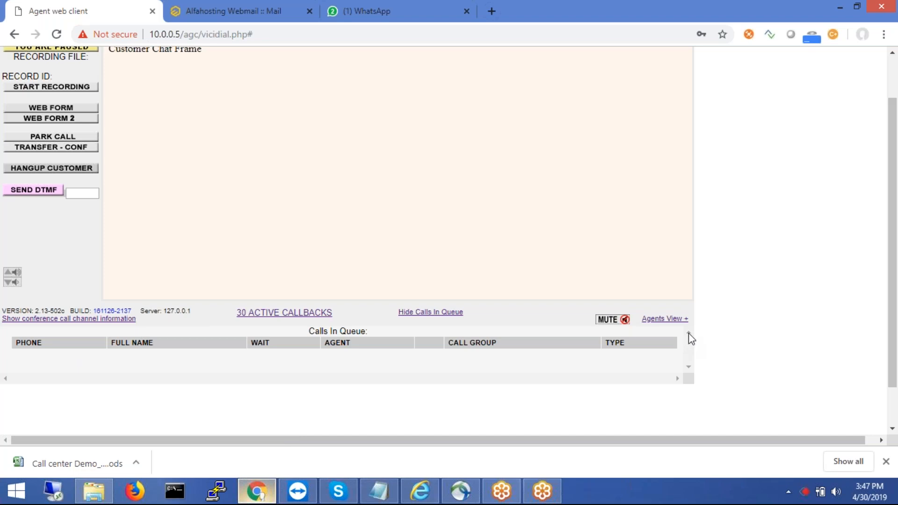
{"action": "left_click_drag", "start_coordinate": [688, 374], "coordinate": [301, 336]}
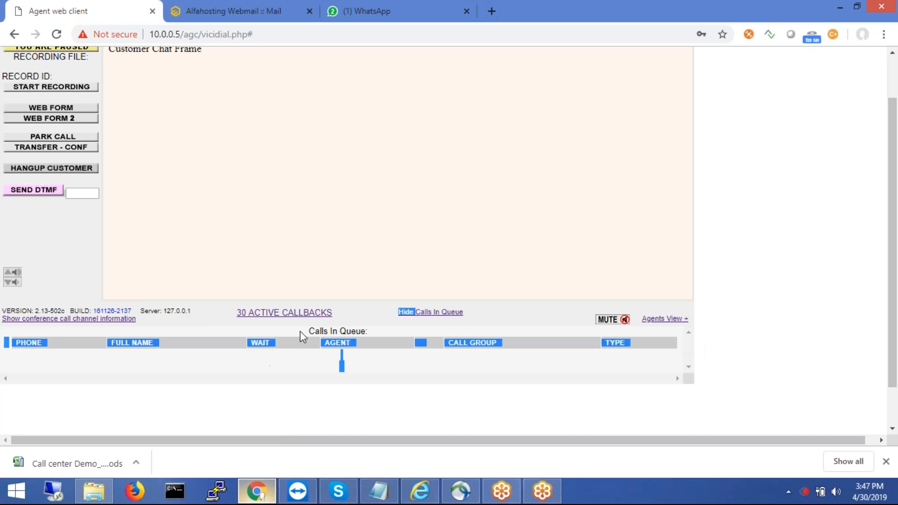
{"action": "left_click", "coordinate": [405, 264]}
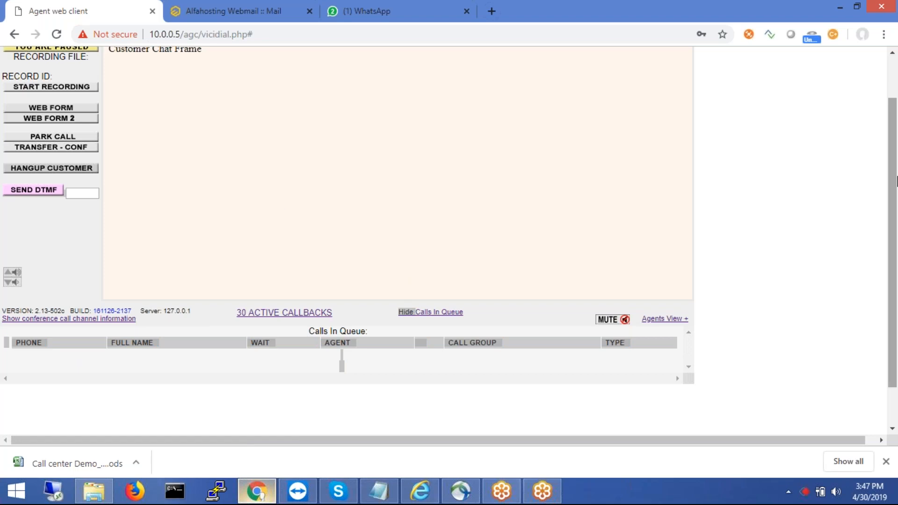
{"action": "left_click_drag", "start_coordinate": [895, 182], "coordinate": [884, 114]}
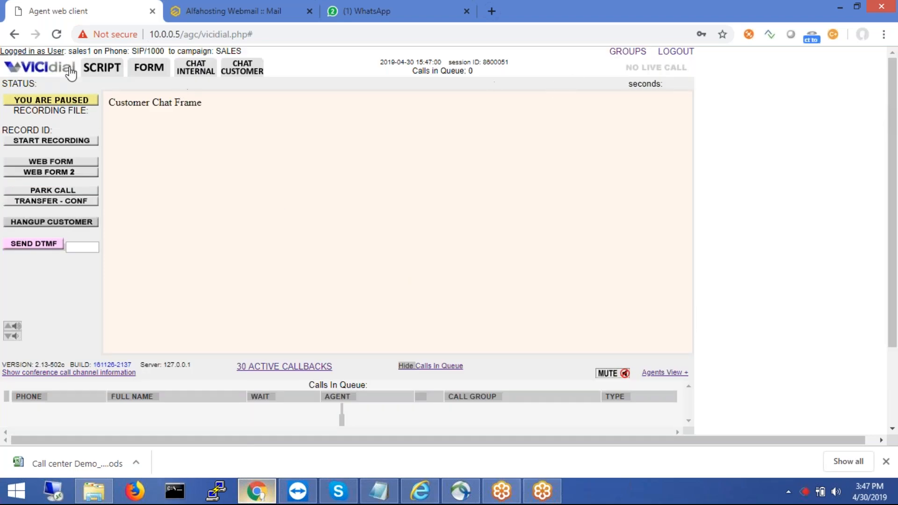
{"action": "left_click", "coordinate": [101, 69]}
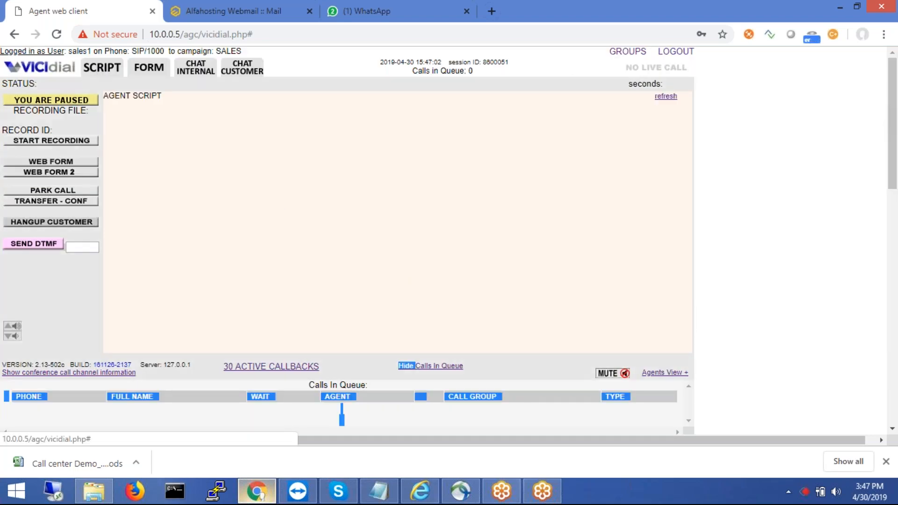
- Make the agent active, then pause again by choosing a pause code
{"action": "left_click", "coordinate": [58, 102]}
{"action": "left_click", "coordinate": [58, 103]}
{"action": "left_click", "coordinate": [391, 114]}
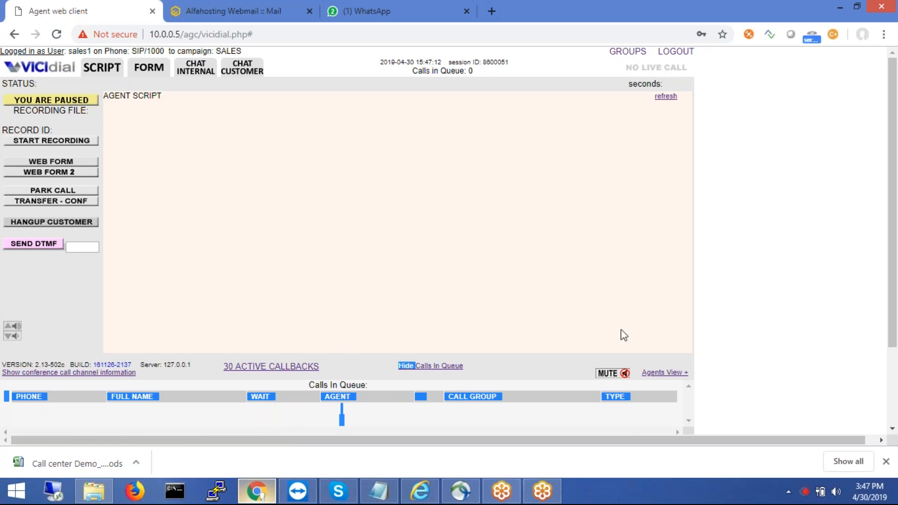
- Show and then hide the Agents View panel of other agents' status
{"action": "left_click", "coordinate": [660, 372]}
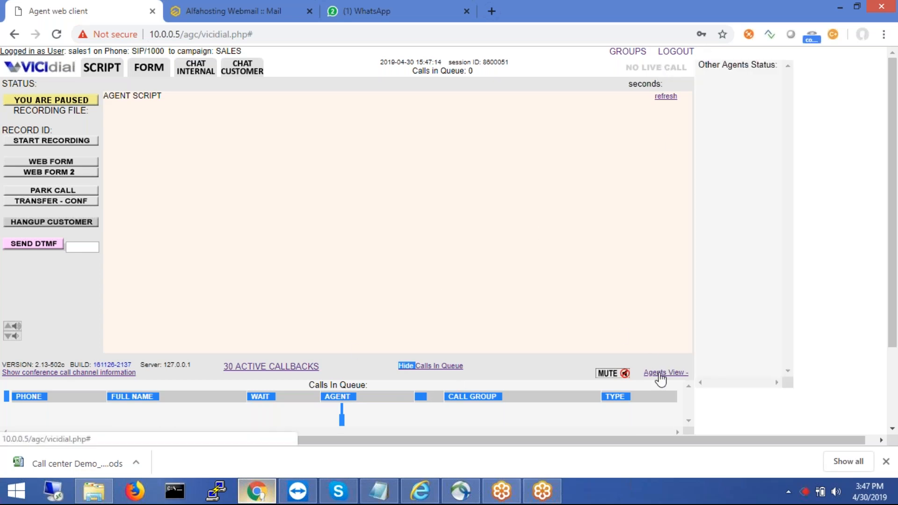
{"action": "left_click", "coordinate": [660, 373]}
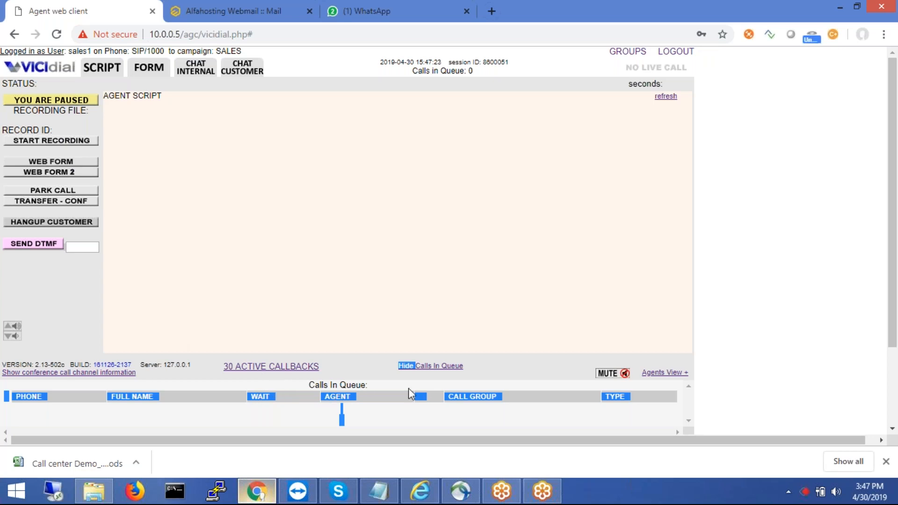
{"action": "left_click_drag", "start_coordinate": [893, 167], "coordinate": [892, 243]}
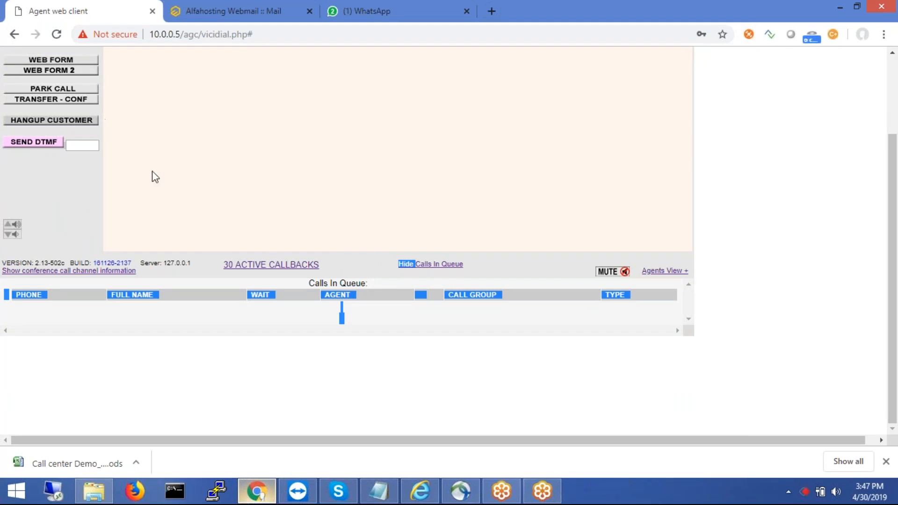
{"action": "left_click_drag", "start_coordinate": [884, 231], "coordinate": [528, 116]}
- Log out of the agent client and log back in, answering the Zoiper softphone call
{"action": "left_click", "coordinate": [678, 51]}
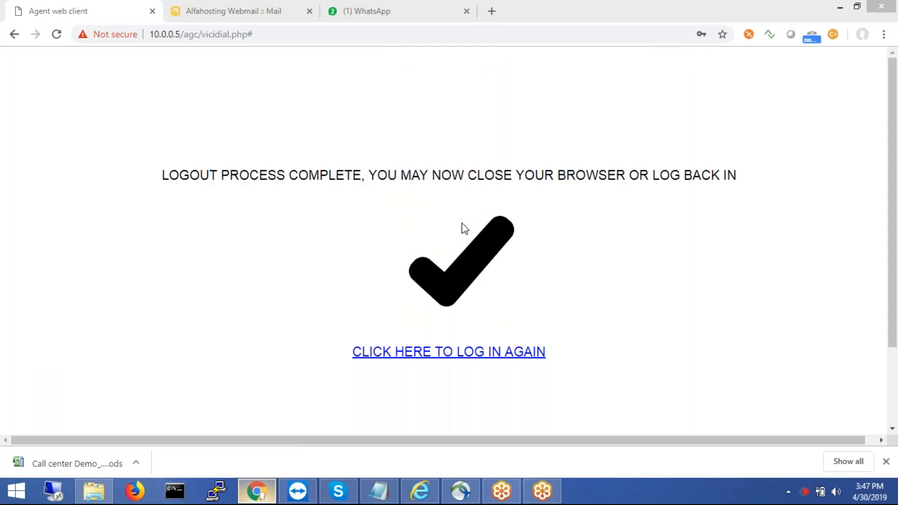
{"action": "left_click", "coordinate": [386, 361]}
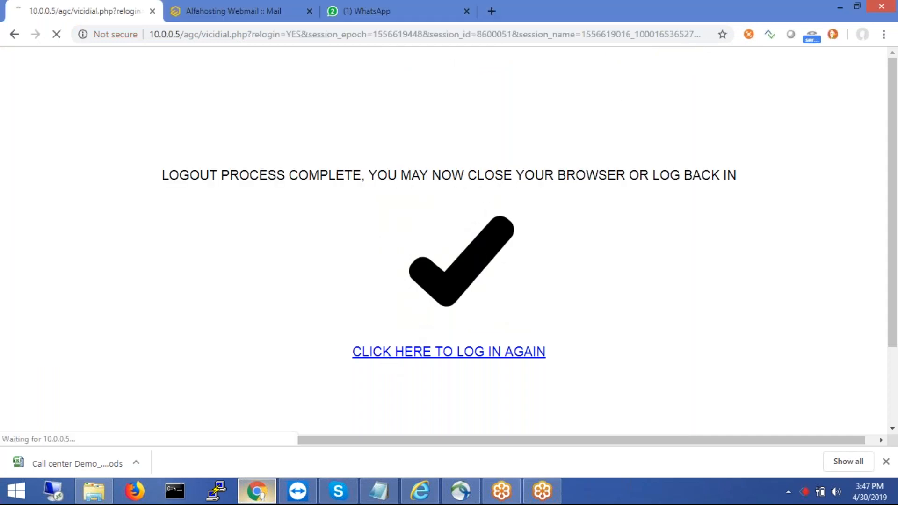
{"action": "left_click", "coordinate": [404, 235]}
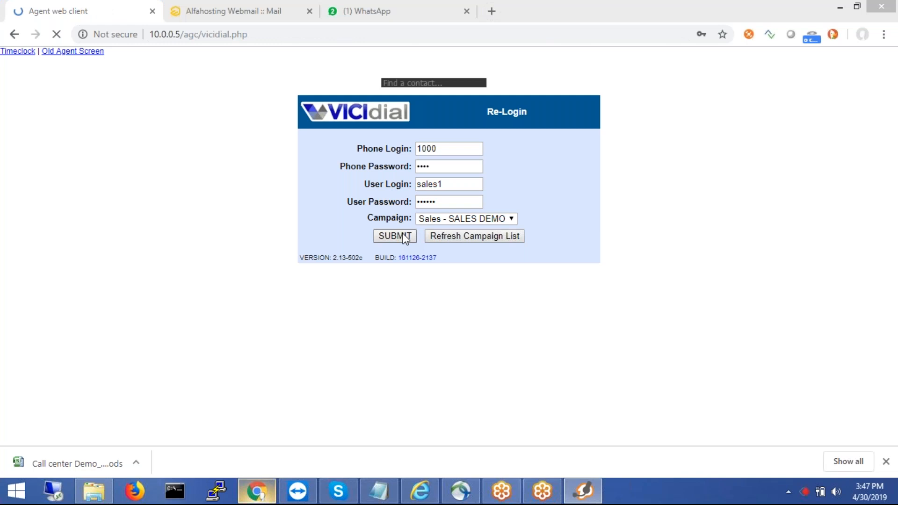
{"action": "left_click", "coordinate": [375, 301]}
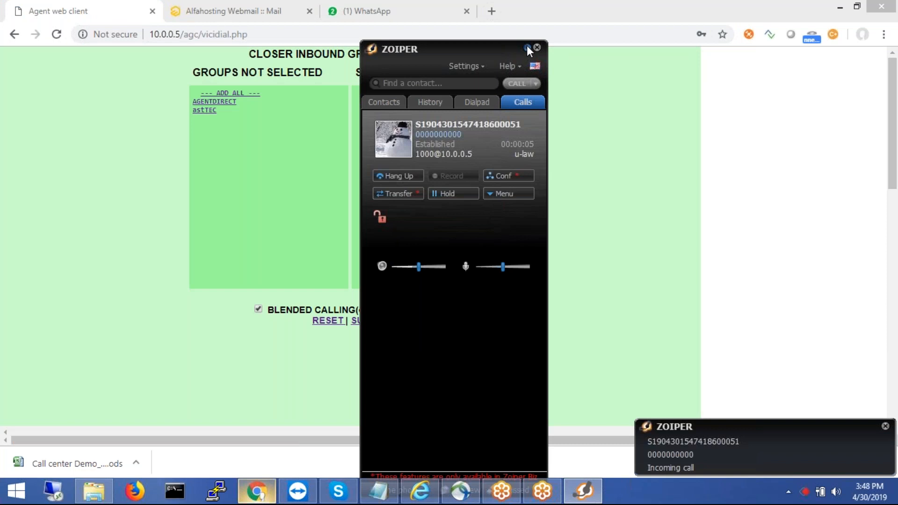
- Add all inbound groups, including AGENTDIRECT and astTEC, and submit the selection
{"action": "left_click", "coordinate": [526, 47]}
{"action": "left_click", "coordinate": [251, 94]}
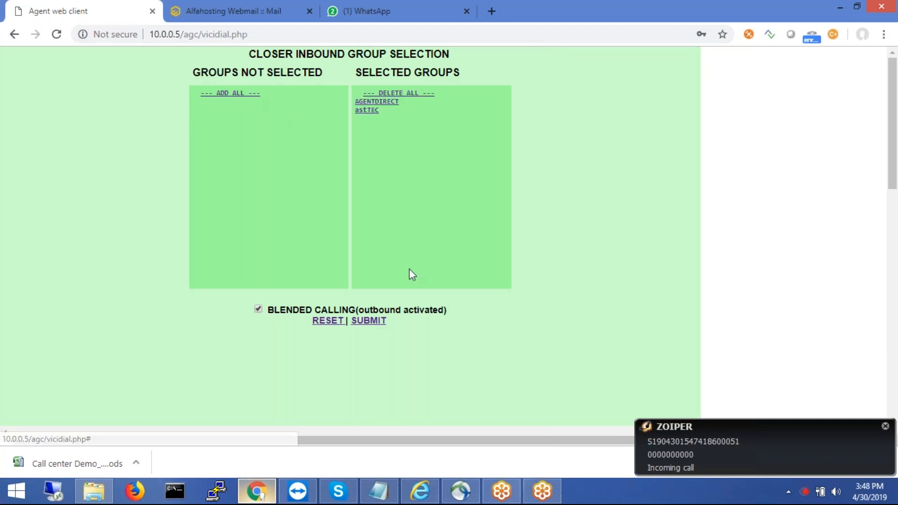
{"action": "left_click", "coordinate": [366, 323]}
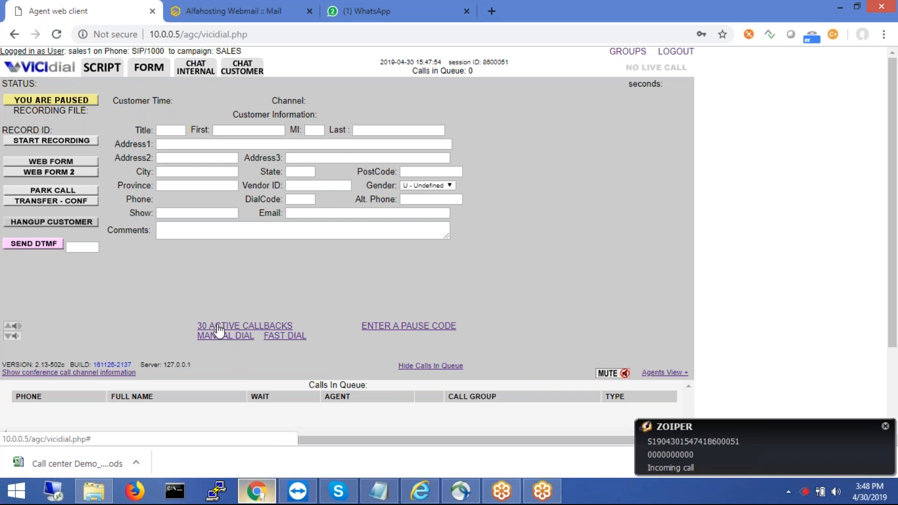
- Pause with the MD - Manual Dial code and open the New Manual Dial Lead form's Phone Number field
{"action": "left_click", "coordinate": [82, 106]}
{"action": "left_click", "coordinate": [239, 336]}
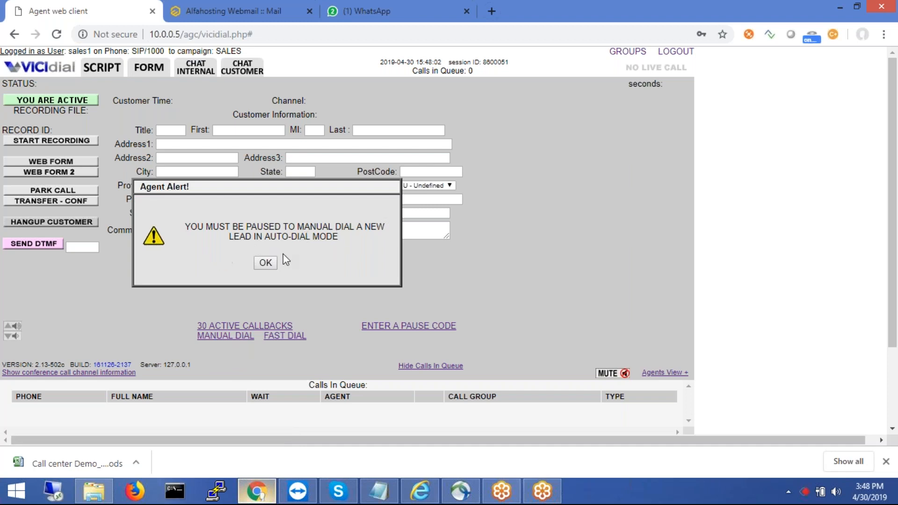
{"action": "left_click", "coordinate": [263, 263]}
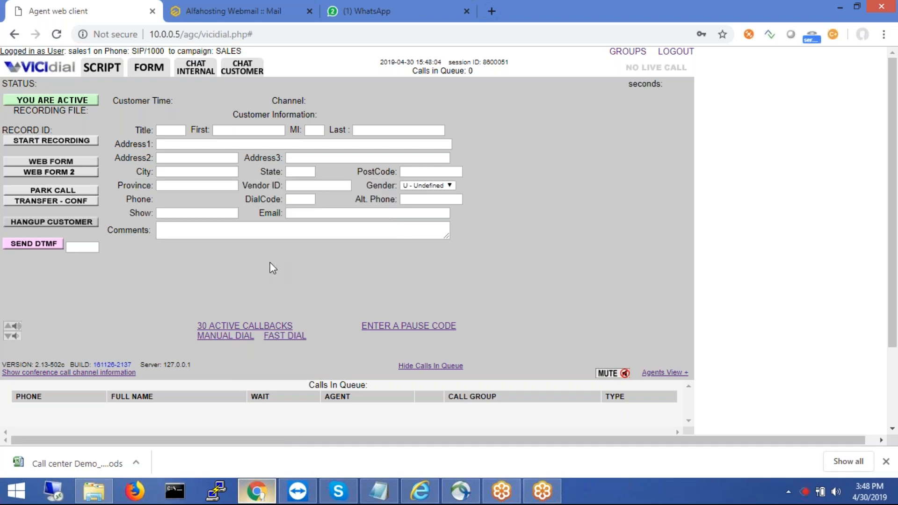
{"action": "left_click", "coordinate": [77, 100]}
{"action": "right_click", "coordinate": [398, 95]}
{"action": "left_click", "coordinate": [368, 91]}
{"action": "left_click", "coordinate": [218, 340]}
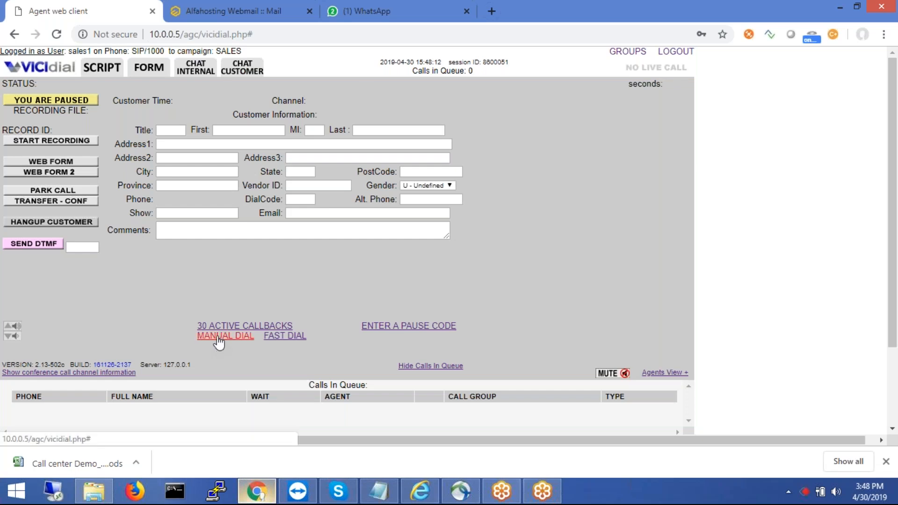
{"action": "left_click", "coordinate": [147, 135]}
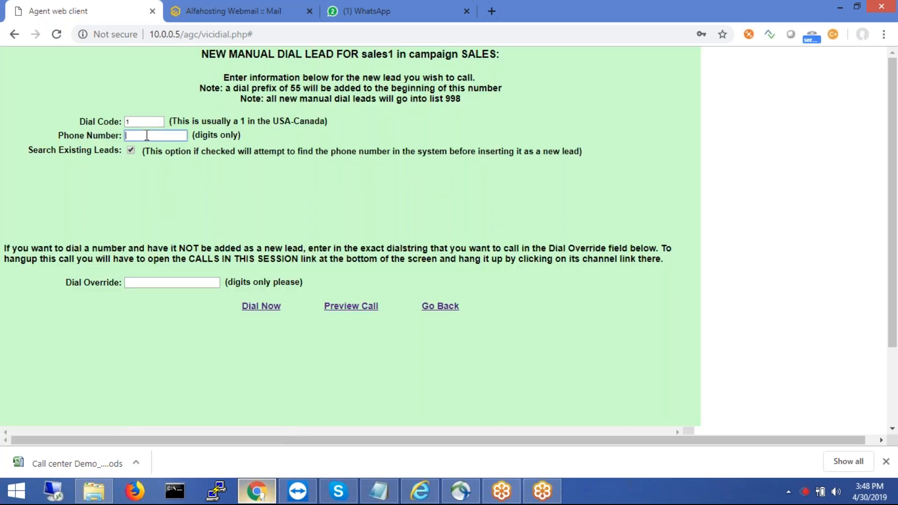
- Enter the lead's phone number and dial it with Dial Now
{"action": "left_click", "coordinate": [255, 308]}
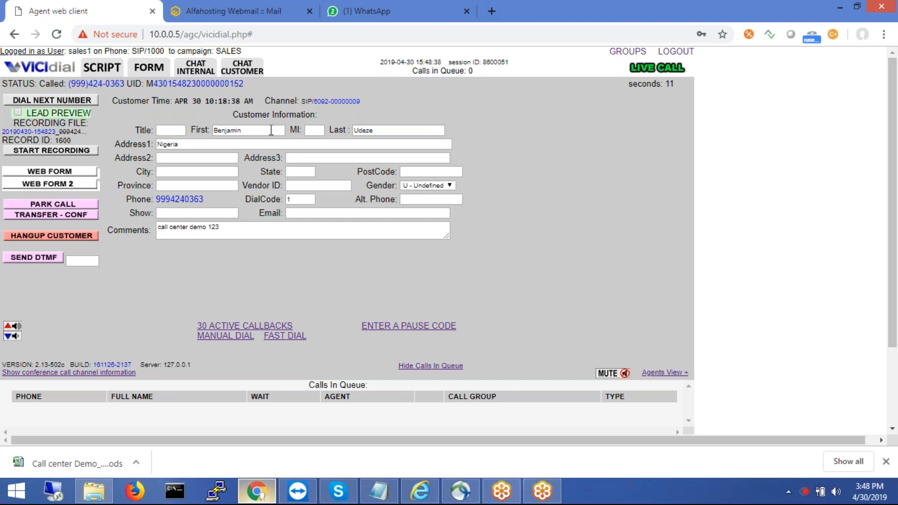
{"action": "left_click", "coordinate": [241, 131]}
- Replace the comments with 'call center live demo webinar - call back tomorrow', correcting the typos
{"action": "left_click_drag", "start_coordinate": [228, 229], "coordinate": [137, 209]}
{"action": "type", "text": "cal"}
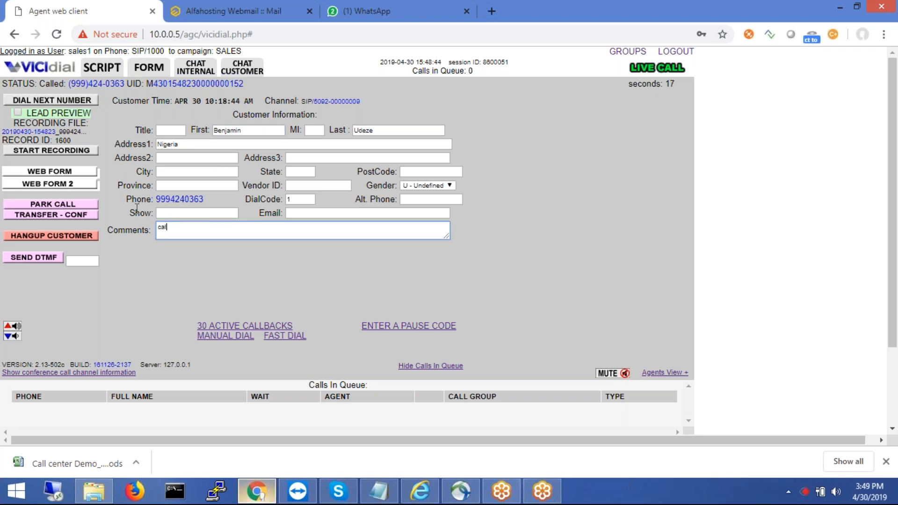
{"action": "type", "text": "l center live deom "}
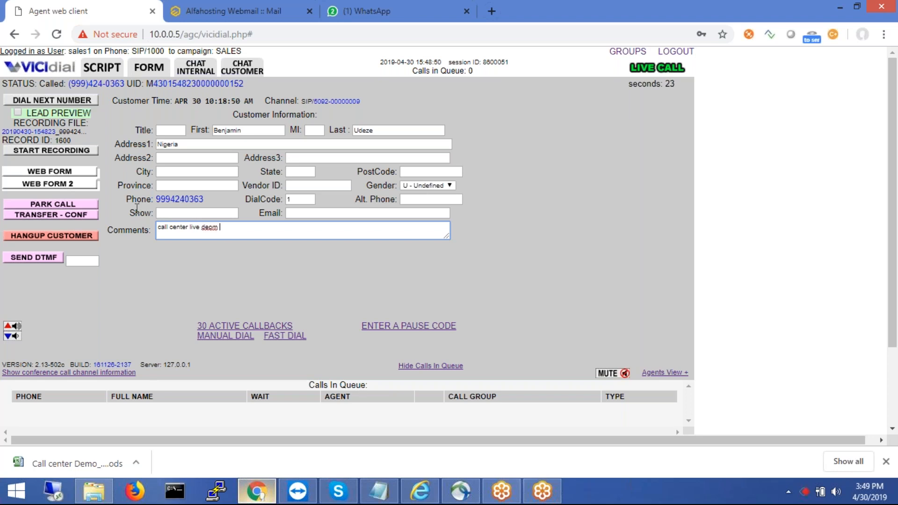
{"action": "type", "text": "webinar"}
{"action": "left_click", "coordinate": [217, 228]}
{"action": "key", "text": "BackSpace"}
{"action": "key", "text": "BackSpace"}
{"action": "type", "text": "mo"}
{"action": "type", "text": "- call "}
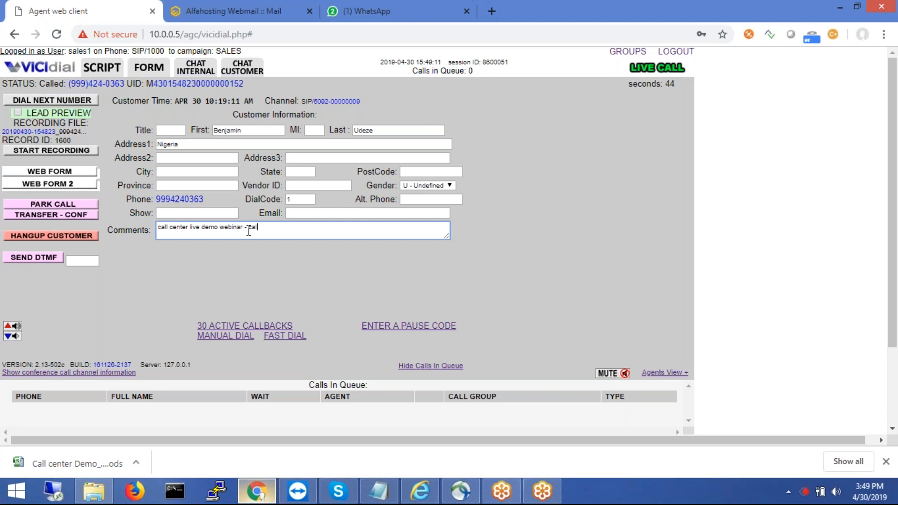
{"action": "type", "text": "backtomo"}
{"action": "key", "text": "BackSpace"}
{"action": "key", "text": "BackSpace"}
{"action": "key", "text": "BackSpace"}
{"action": "key", "text": "BackSpace"}
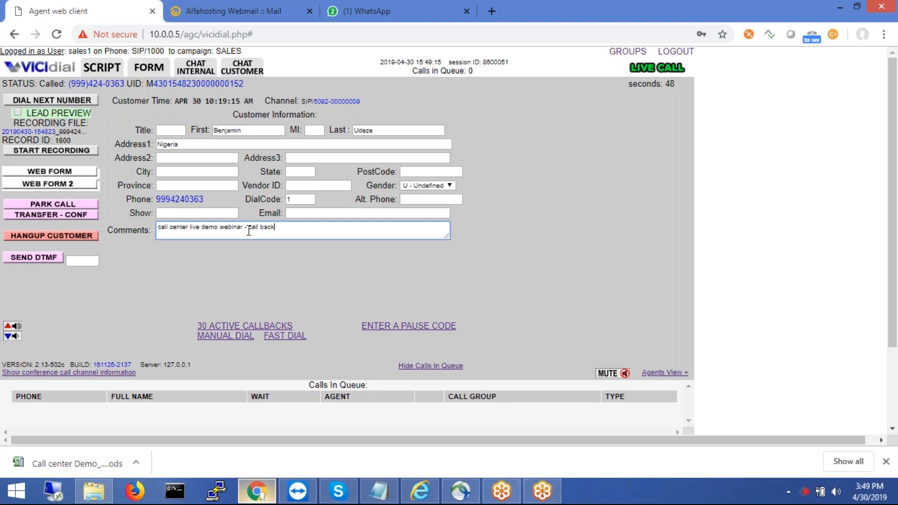
{"action": "type", "text": "tomorrow"}
- Hang up the customer and pick CALLBK - Call Back as the disposition
{"action": "left_click", "coordinate": [78, 235]}
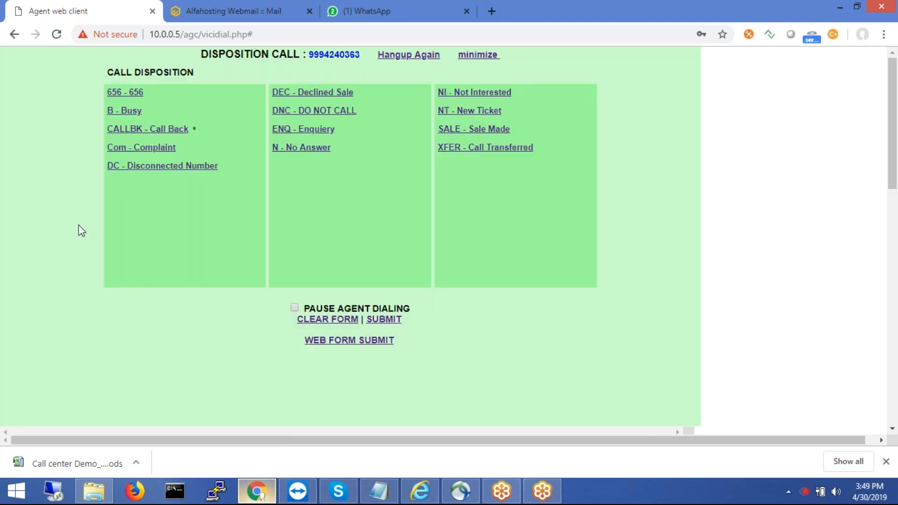
{"action": "left_click", "coordinate": [152, 135]}
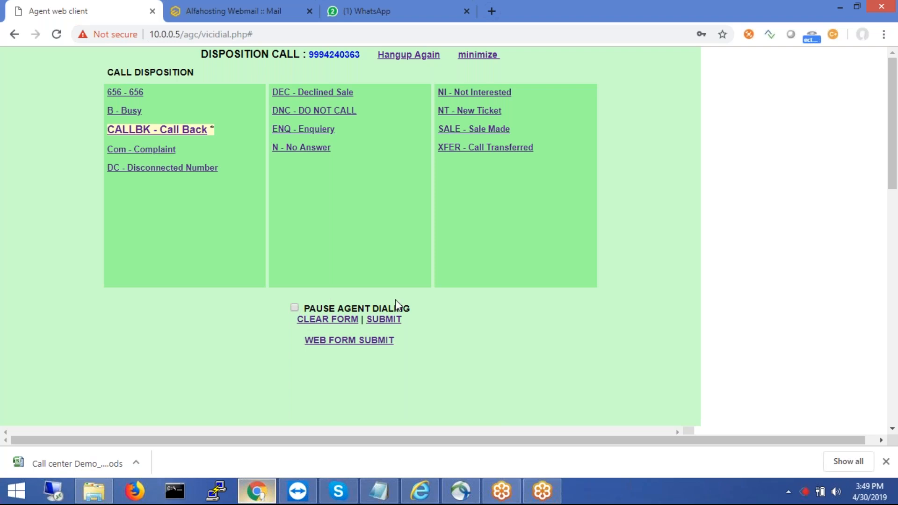
- Submit Call Back and set a 2019-05-01, 01 PM callback marked MY CALLBACK ONLY
{"action": "left_click", "coordinate": [384, 323]}
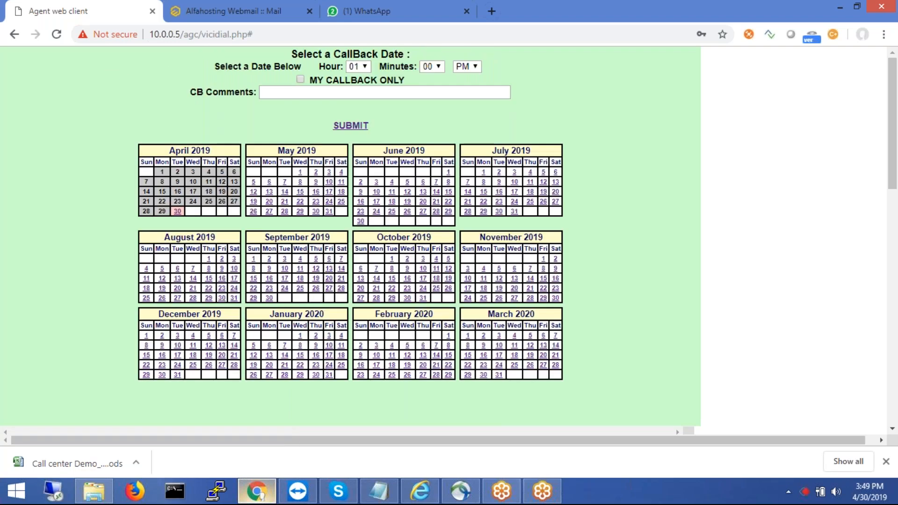
{"action": "left_click_drag", "start_coordinate": [306, 67], "coordinate": [328, 68]}
{"action": "left_click", "coordinate": [314, 82]}
{"action": "mouse_move", "coordinate": [310, 80]}
{"action": "left_mouse_down"}
{"action": "mouse_move", "coordinate": [396, 81]}
{"action": "mouse_move", "coordinate": [321, 85]}
{"action": "left_mouse_up"}
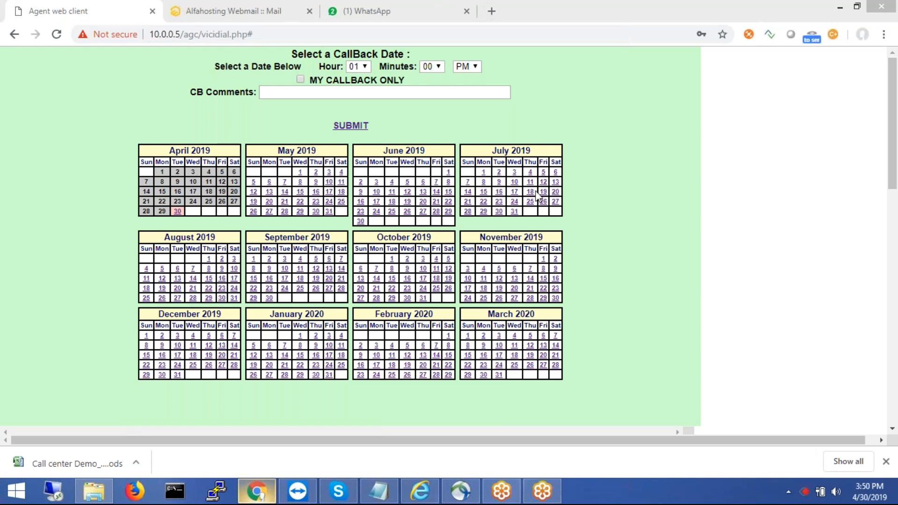
{"action": "left_click", "coordinate": [300, 80]}
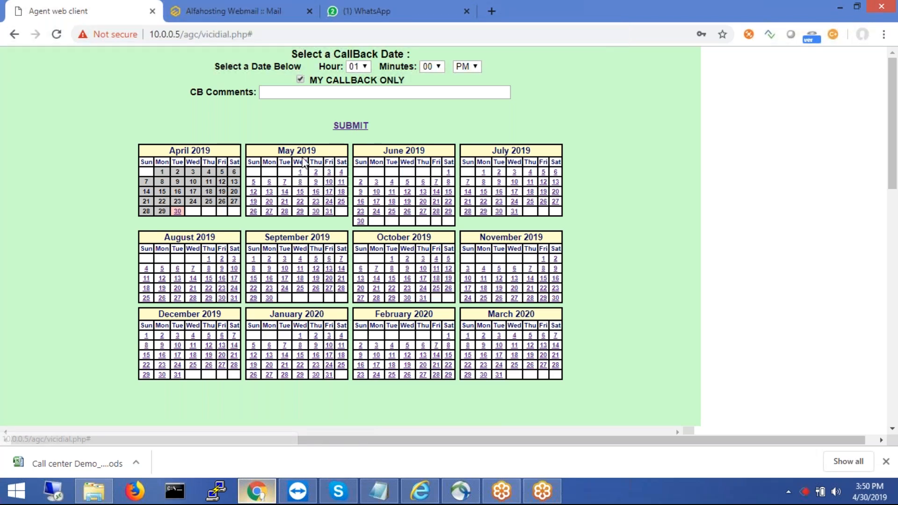
{"action": "left_click", "coordinate": [300, 172]}
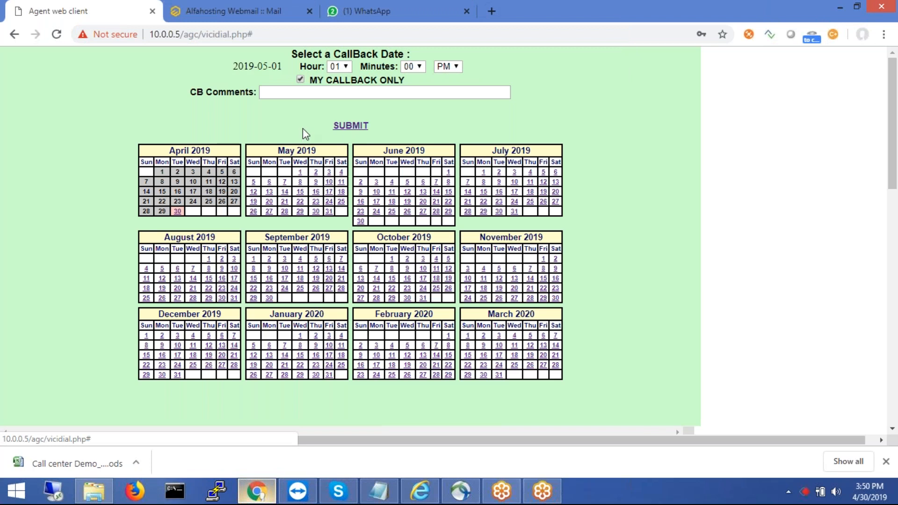
- Enter CB Comments 'call center webinar - live demo' and save the callback
{"action": "left_click", "coordinate": [290, 91]}
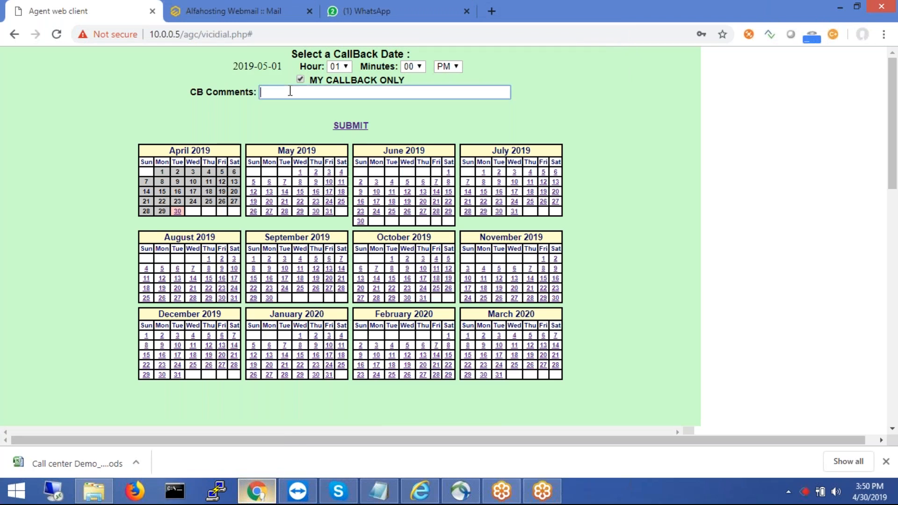
{"action": "type", "text": "call center webinar - live demo"}
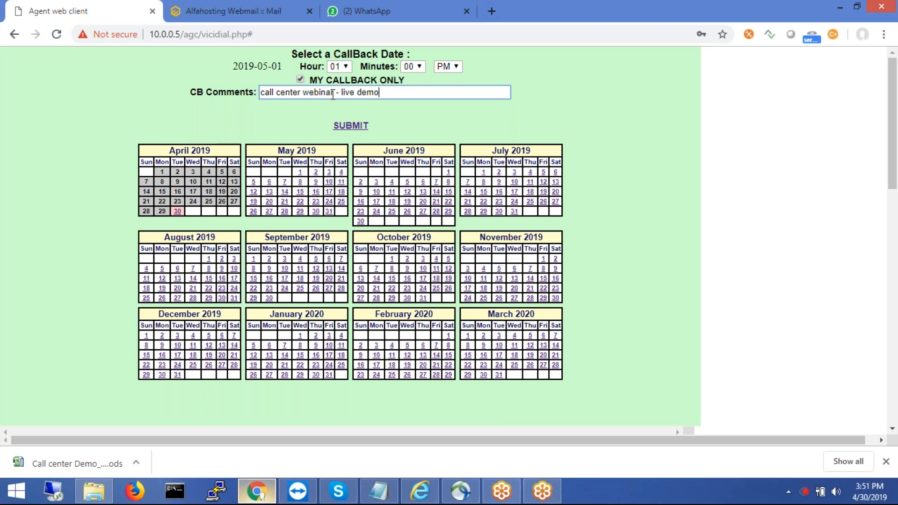
{"action": "left_click", "coordinate": [342, 126]}
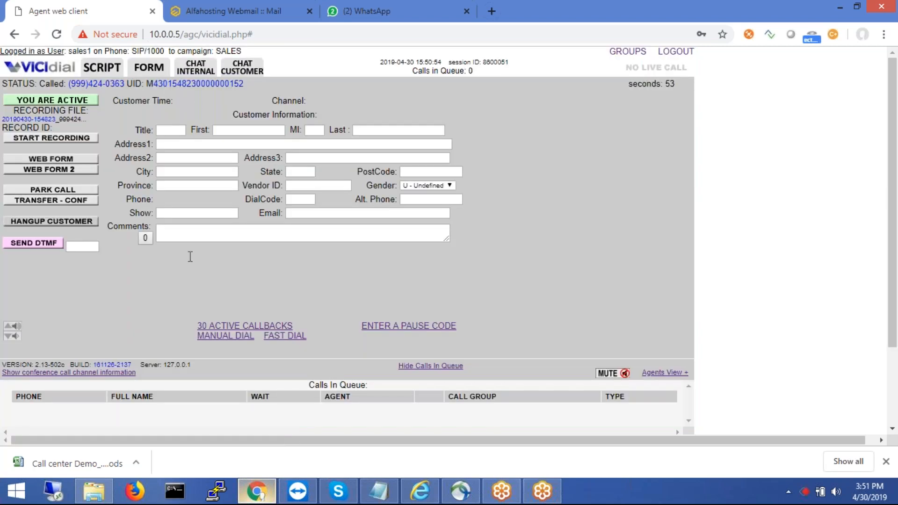
- Pause with MD - Manual Dial, then manually dial the lead's phone number again
{"action": "left_click", "coordinate": [55, 101]}
{"action": "left_click", "coordinate": [398, 96]}
{"action": "right_click", "coordinate": [217, 336]}
{"action": "left_click", "coordinate": [171, 326]}
{"action": "left_click", "coordinate": [209, 335]}
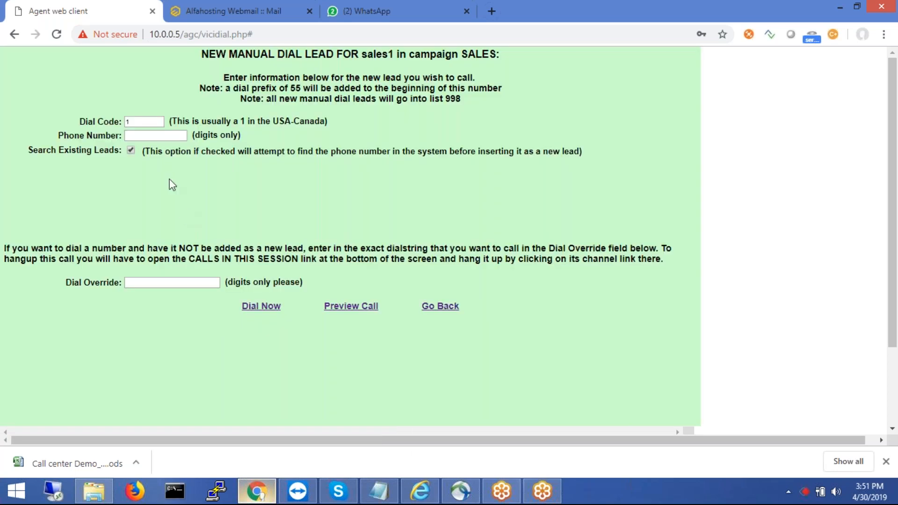
{"action": "left_click", "coordinate": [156, 135]}
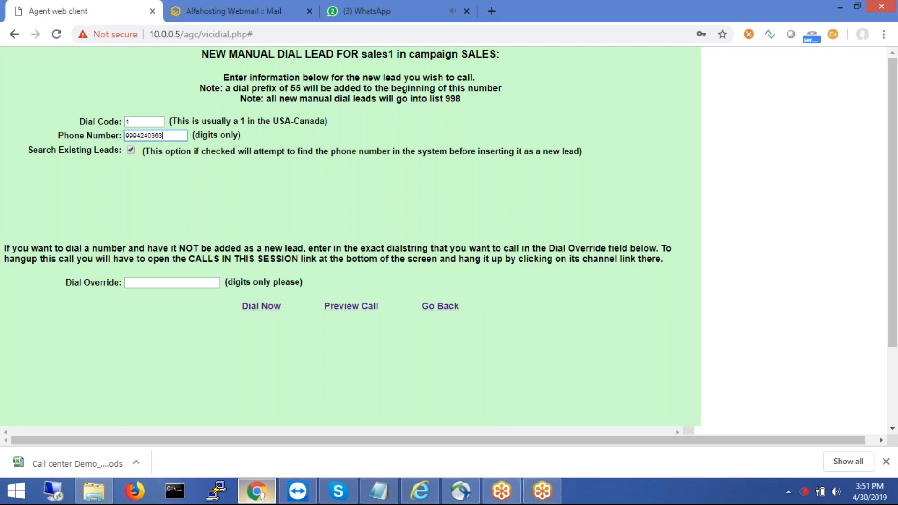
{"action": "left_click", "coordinate": [261, 305]}
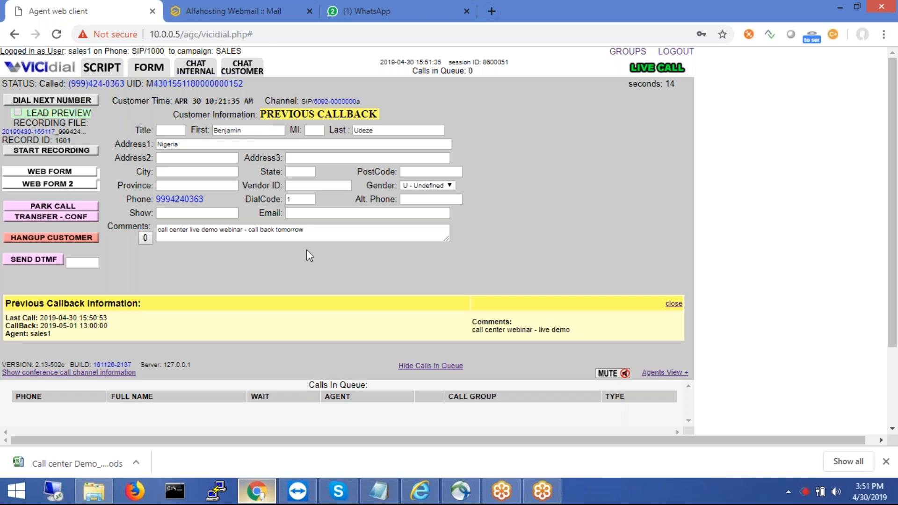
- Read the Previous Callback Information and comment for the 2019-05-01 callback, then hang up the customer
{"action": "key", "text": "ctrl+plus"}
{"action": "key", "text": "ctrl+plus"}
{"action": "left_click_drag", "start_coordinate": [449, 333], "coordinate": [506, 327]}
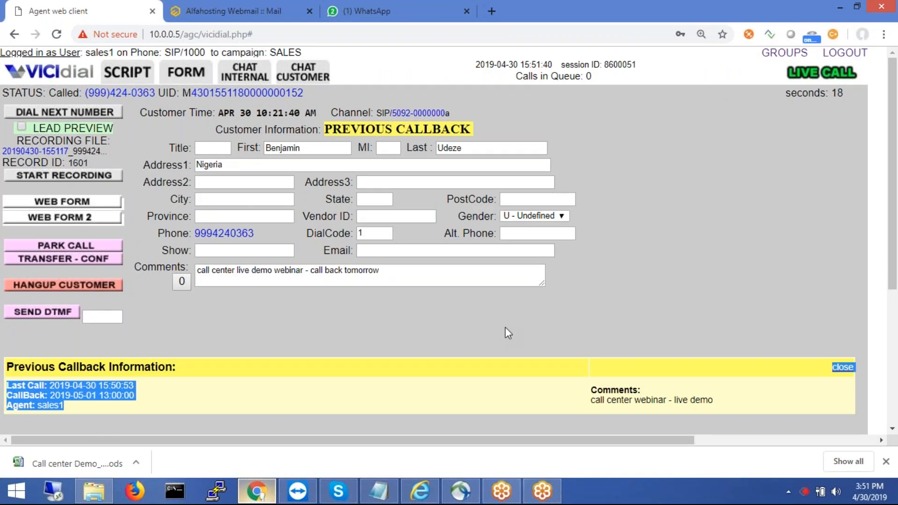
{"action": "key", "text": "ctrl+minus"}
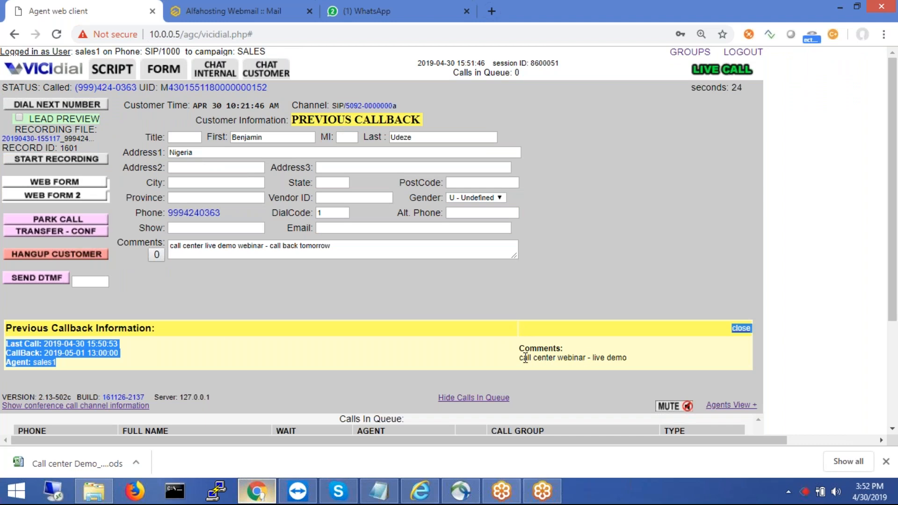
{"action": "left_click_drag", "start_coordinate": [522, 358], "coordinate": [628, 360]}
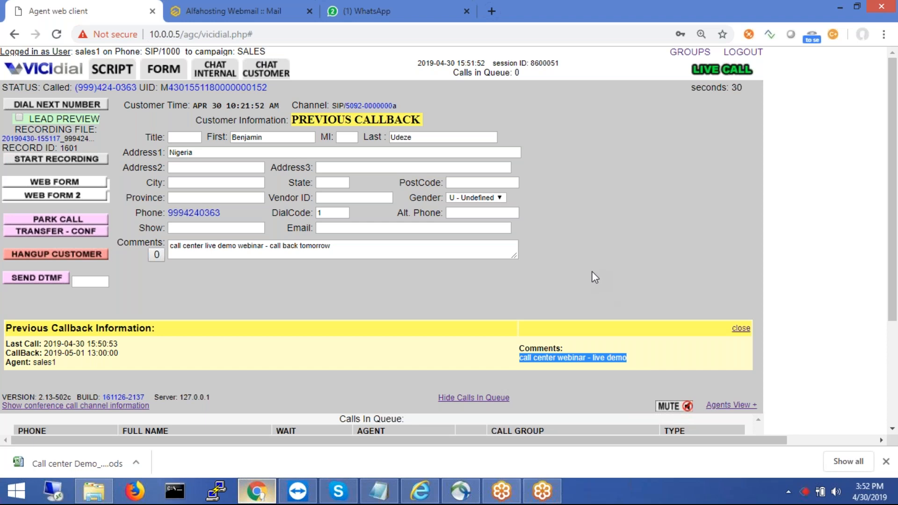
{"action": "left_click", "coordinate": [553, 349]}
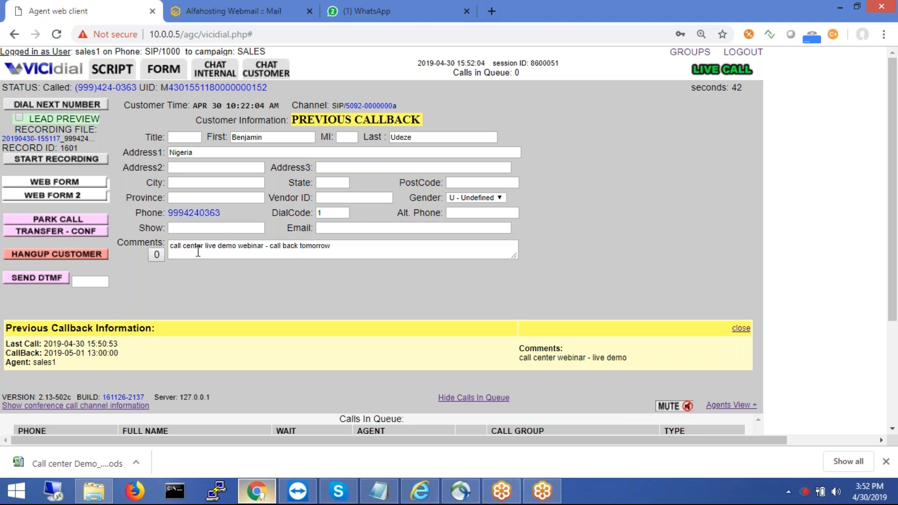
{"action": "key", "text": "ctrl+minus"}
{"action": "key", "text": "ctrl+minus"}
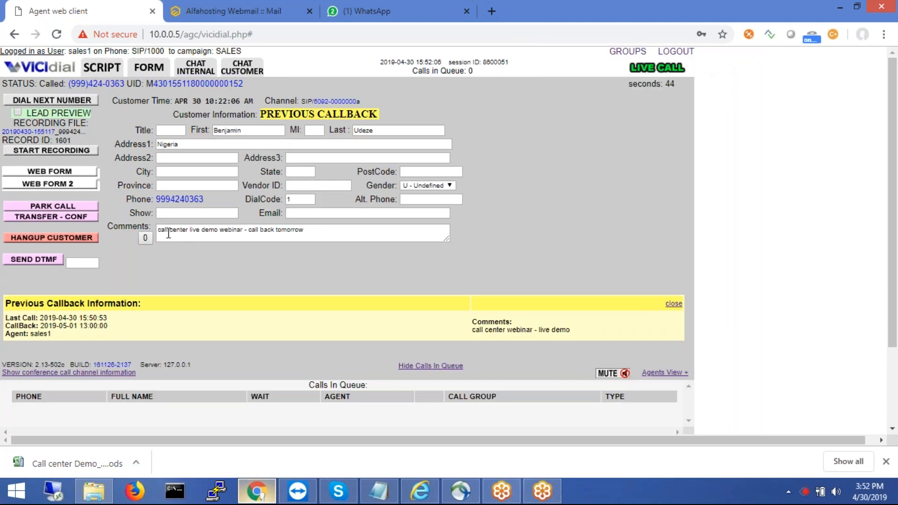
{"action": "left_click", "coordinate": [169, 232]}
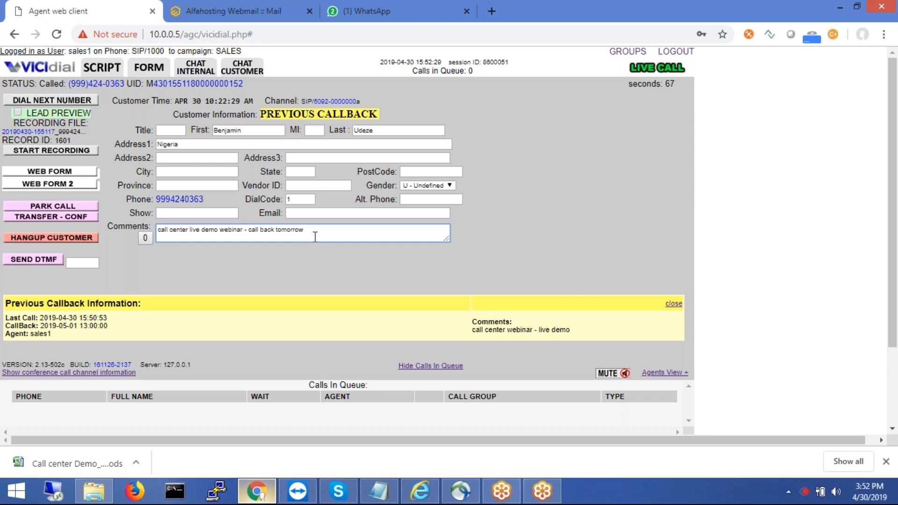
{"action": "left_click", "coordinate": [70, 237]}
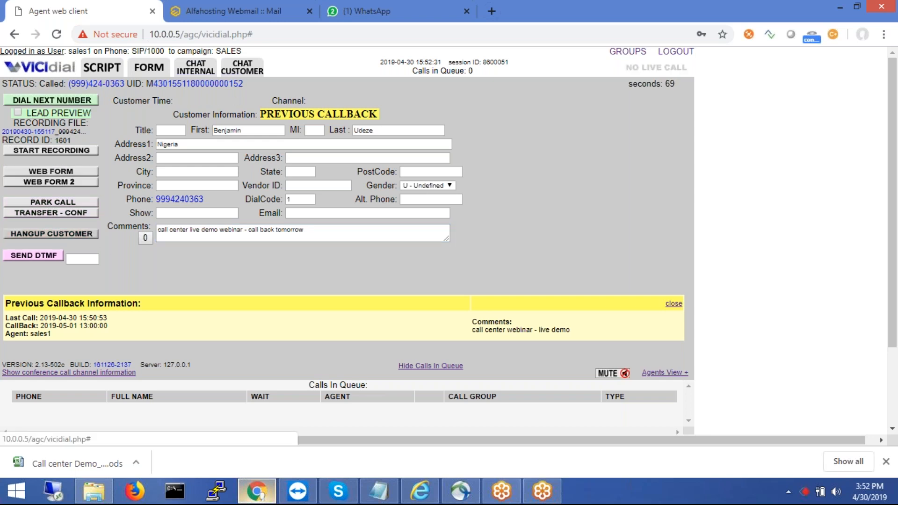
- Disposition the call as B - Busy with PAUSE AGENT DIALING ticked, then choose MD - Manual Dial pause
{"action": "left_click", "coordinate": [673, 304]}
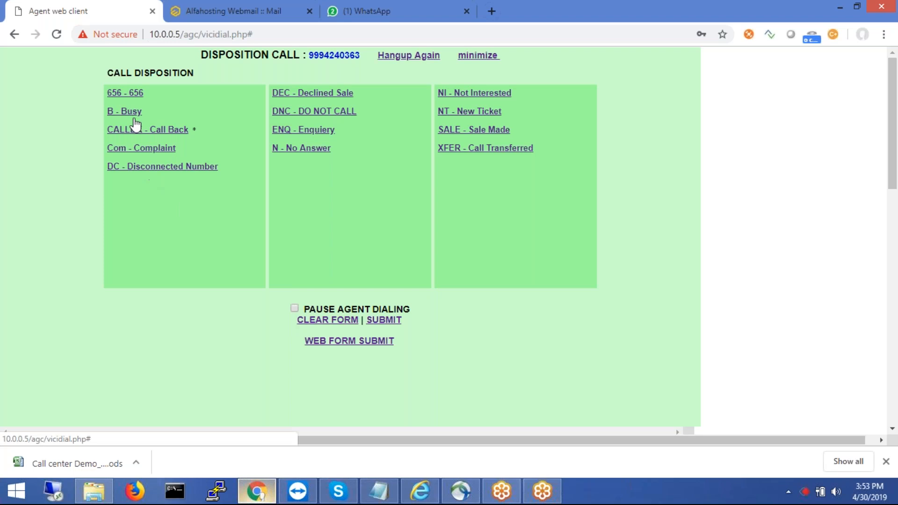
{"action": "left_click", "coordinate": [294, 309]}
{"action": "left_click", "coordinate": [133, 113]}
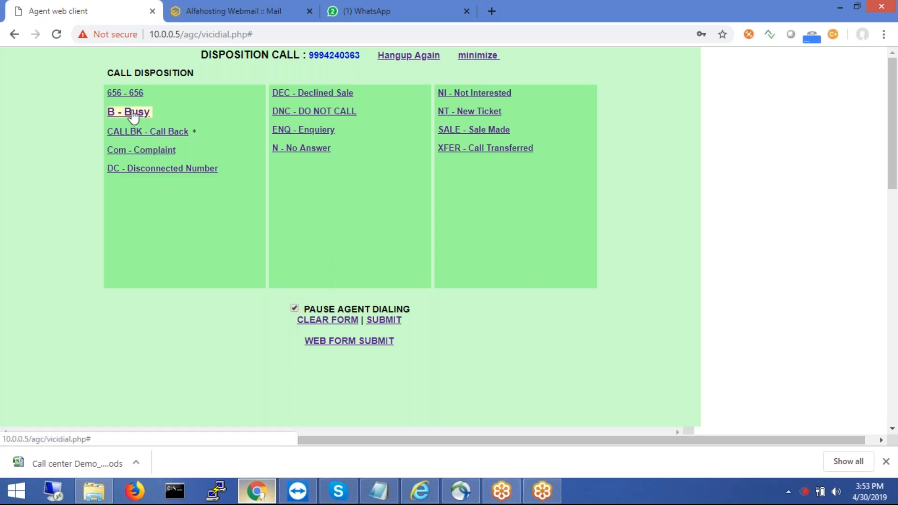
{"action": "left_click", "coordinate": [381, 321]}
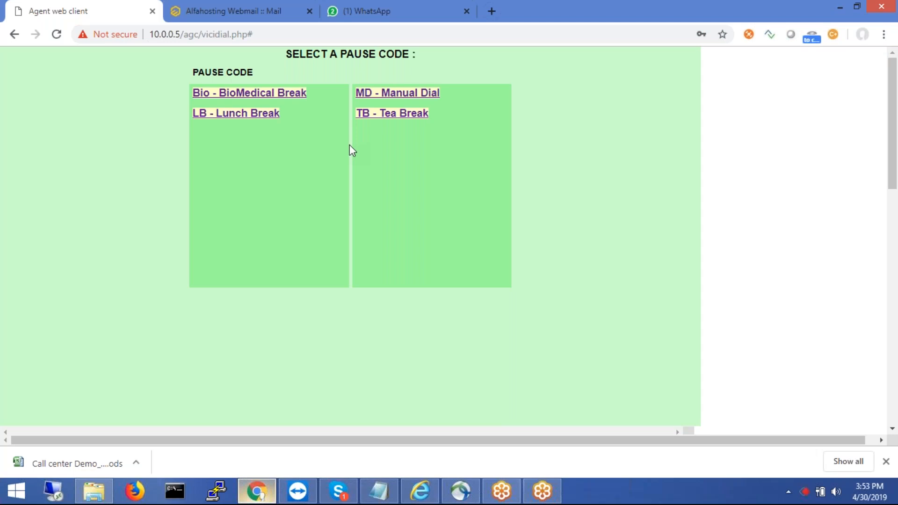
{"action": "left_click", "coordinate": [406, 96]}
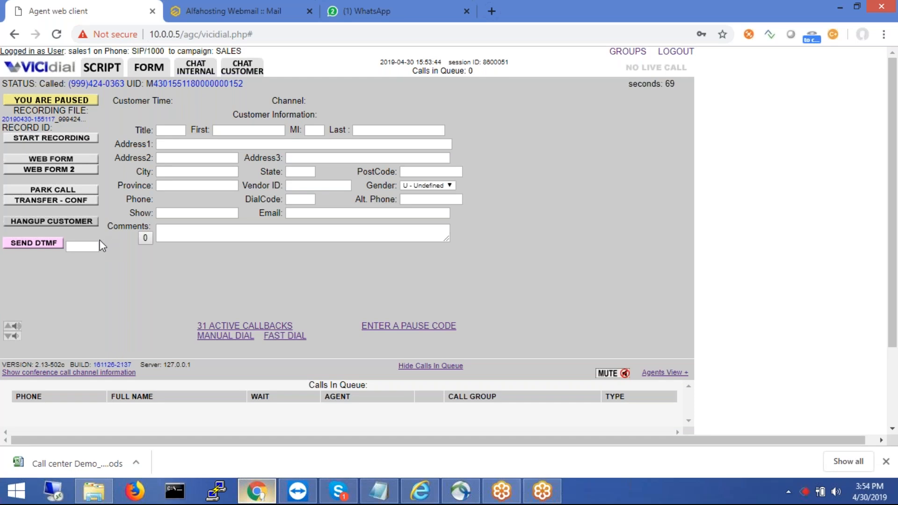
- Manually dial the lead's phone number once more and show the TRANSFER - CONF functions
{"action": "left_click", "coordinate": [216, 335]}
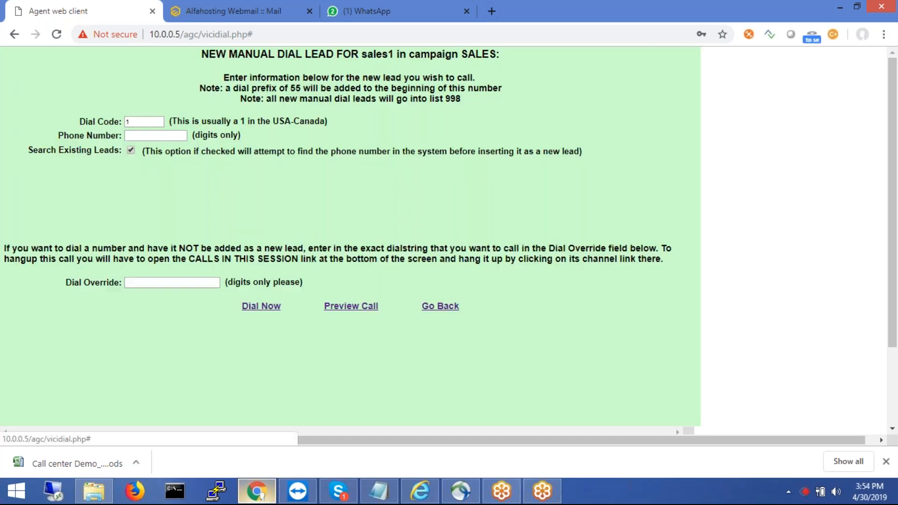
{"action": "left_click", "coordinate": [160, 136]}
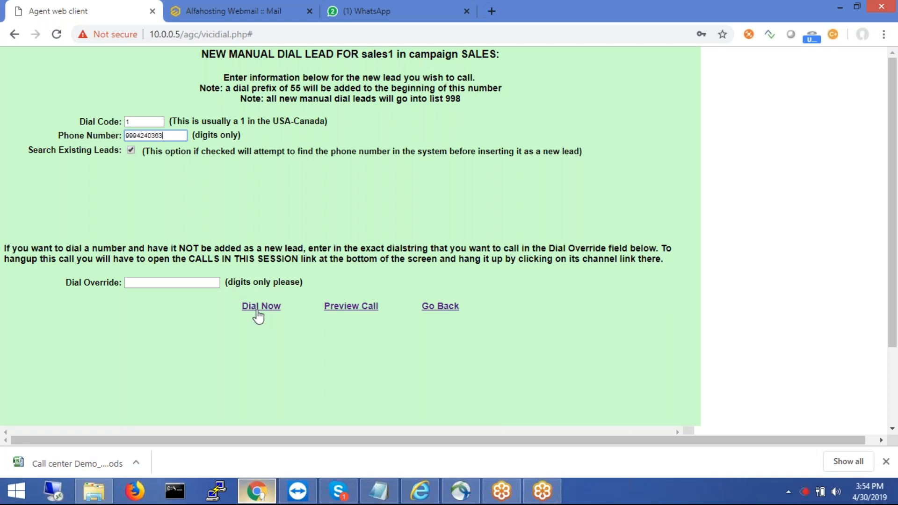
{"action": "left_click", "coordinate": [259, 308]}
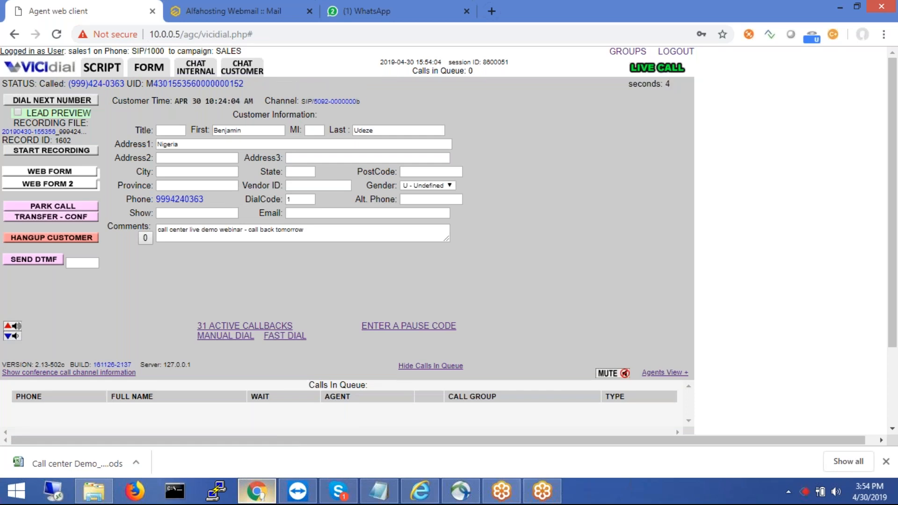
{"action": "left_click", "coordinate": [53, 217]}
{"action": "left_click", "coordinate": [54, 220]}
{"action": "left_click", "coordinate": [55, 220]}
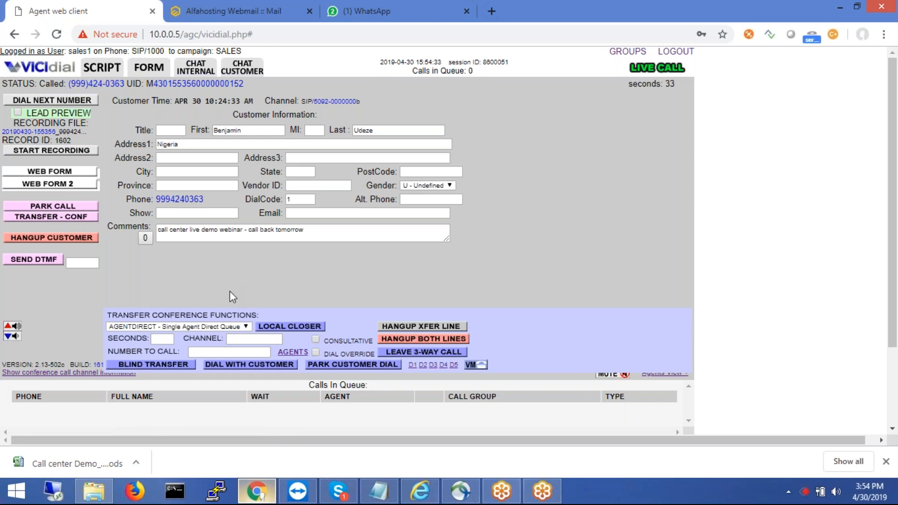
{"action": "left_click", "coordinate": [229, 327]}
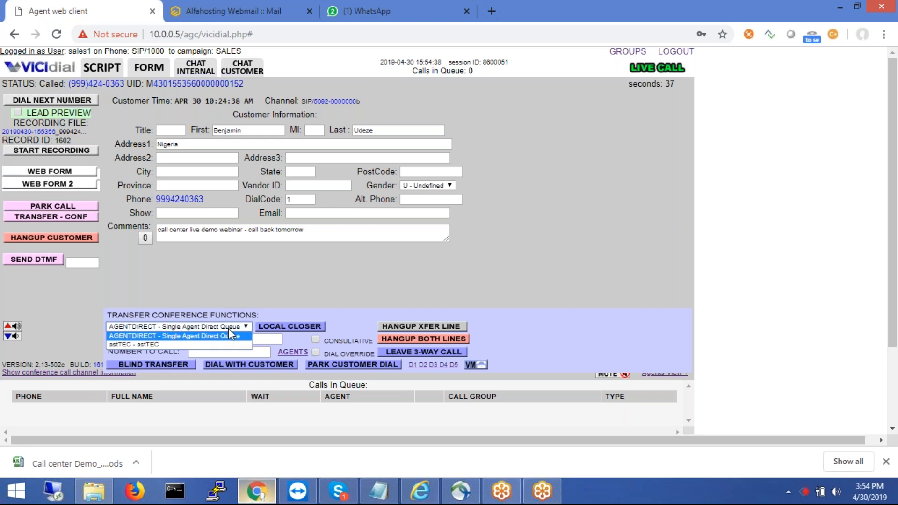
{"action": "left_click", "coordinate": [228, 329]}
{"action": "left_click", "coordinate": [229, 328]}
{"action": "left_click", "coordinate": [262, 288]}
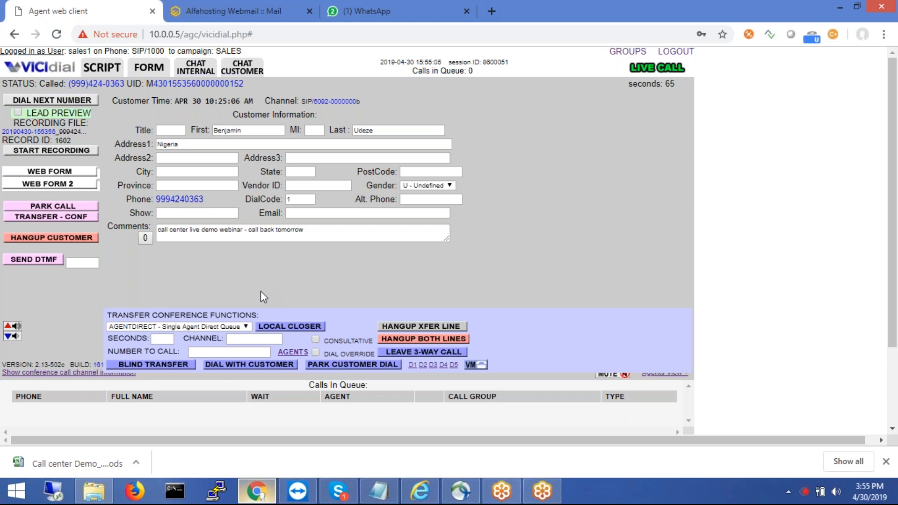
{"action": "left_click", "coordinate": [231, 326]}
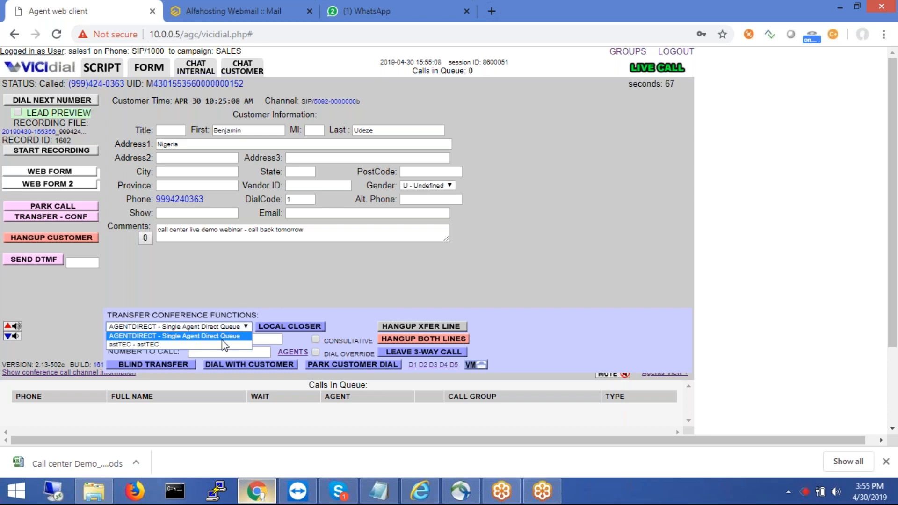
{"action": "left_click", "coordinate": [273, 262]}
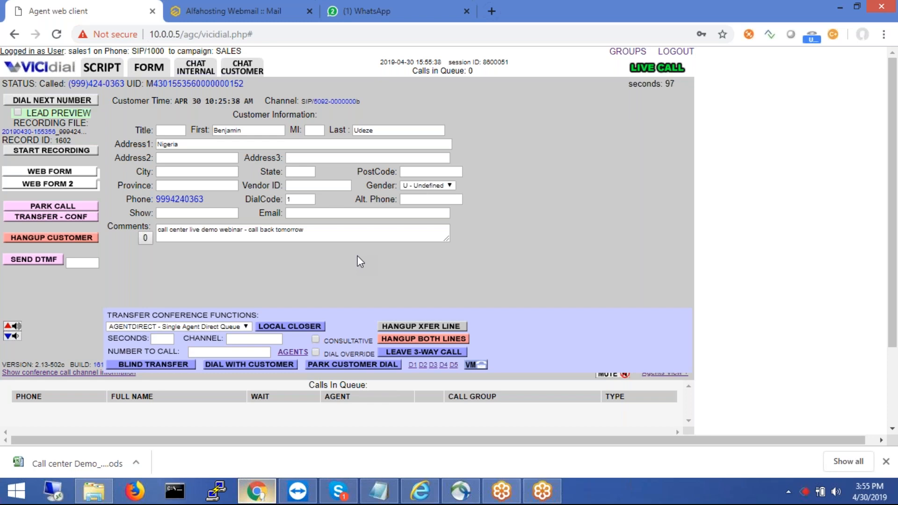
{"action": "left_click", "coordinate": [222, 354]}
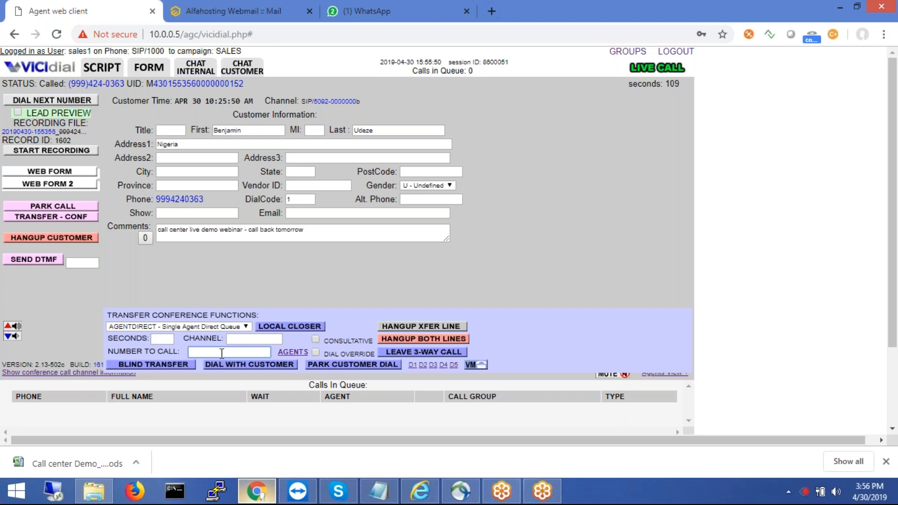
- Enter the lead's phone number, then hang up the live customer call to reach disposition
{"action": "type", "text": "9876543210"}
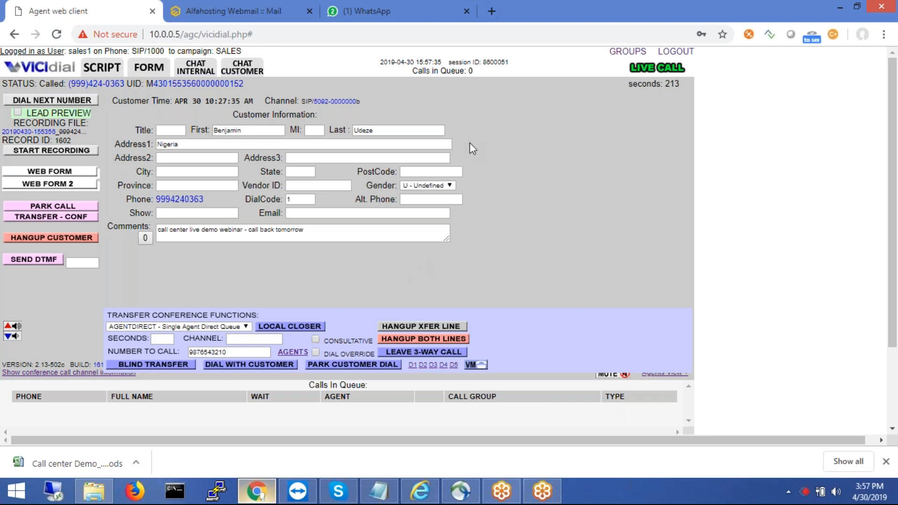
{"action": "left_click", "coordinate": [70, 239]}
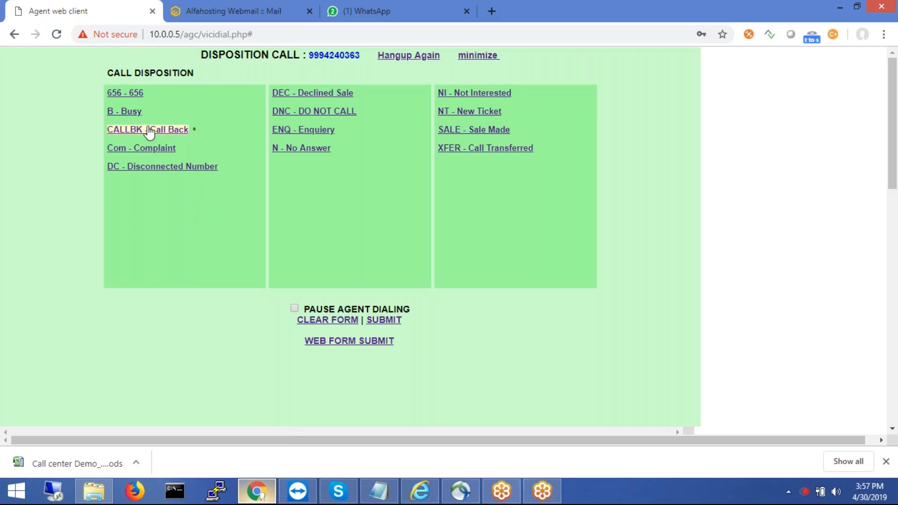
- Disposition the call as B - Busy with PAUSE AGENT DIALING ticked, and submit
{"action": "right_click", "coordinate": [134, 113]}
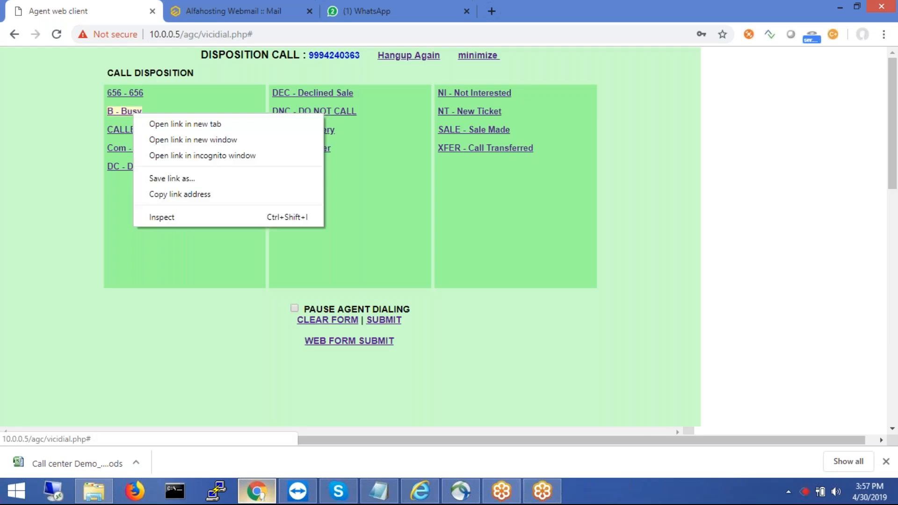
{"action": "left_click", "coordinate": [125, 112]}
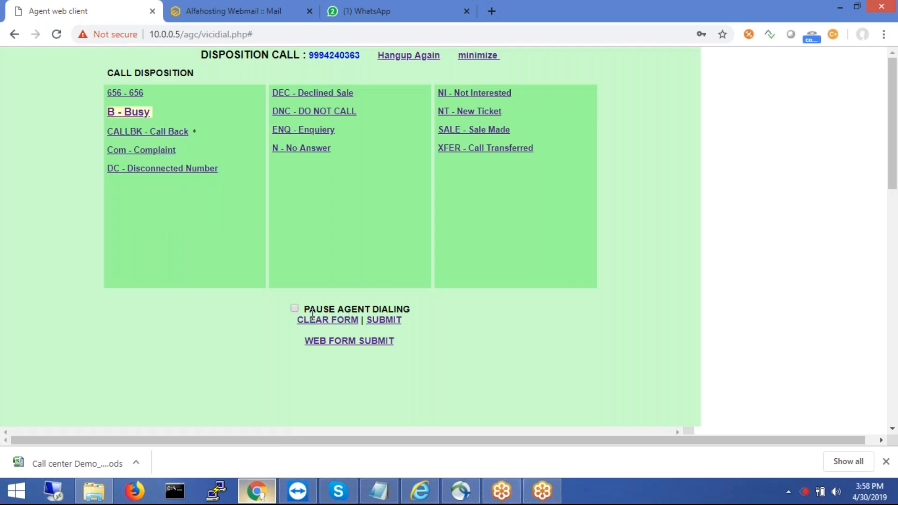
{"action": "left_click", "coordinate": [295, 309]}
{"action": "left_click", "coordinate": [387, 320]}
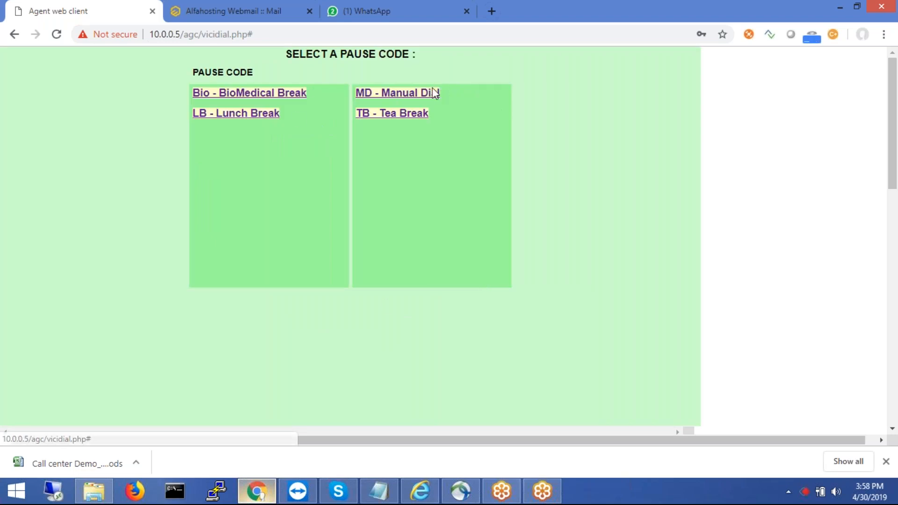
- Pause the agent with the LB - Lunch Break code and log out
{"action": "left_click", "coordinate": [270, 117]}
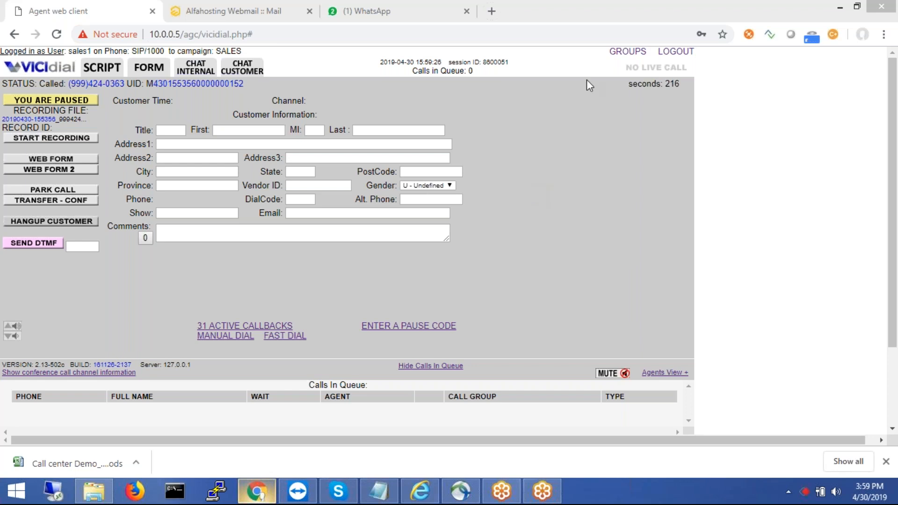
{"action": "left_click", "coordinate": [675, 51]}
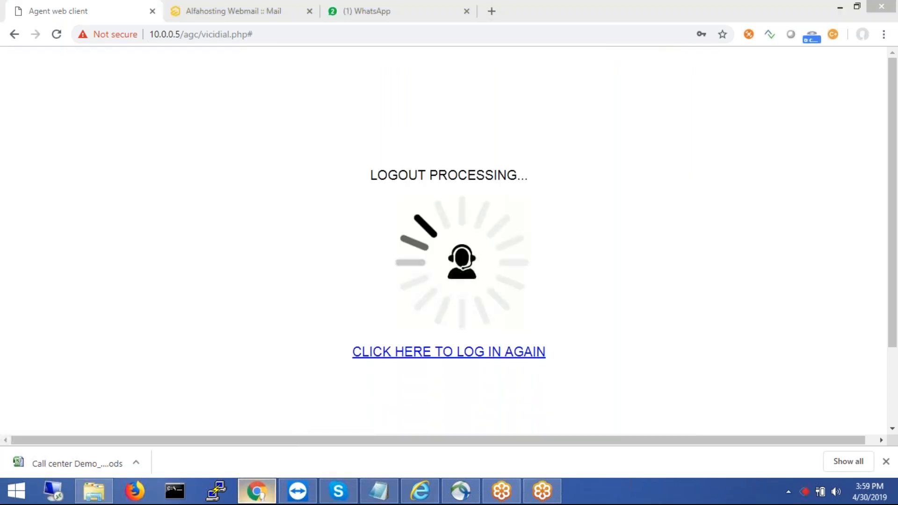
- Trim the address to 10.0.0.5, load it, and enter the VICIdial administration area
{"action": "left_click", "coordinate": [182, 35]}
{"action": "left_click", "coordinate": [181, 35]}
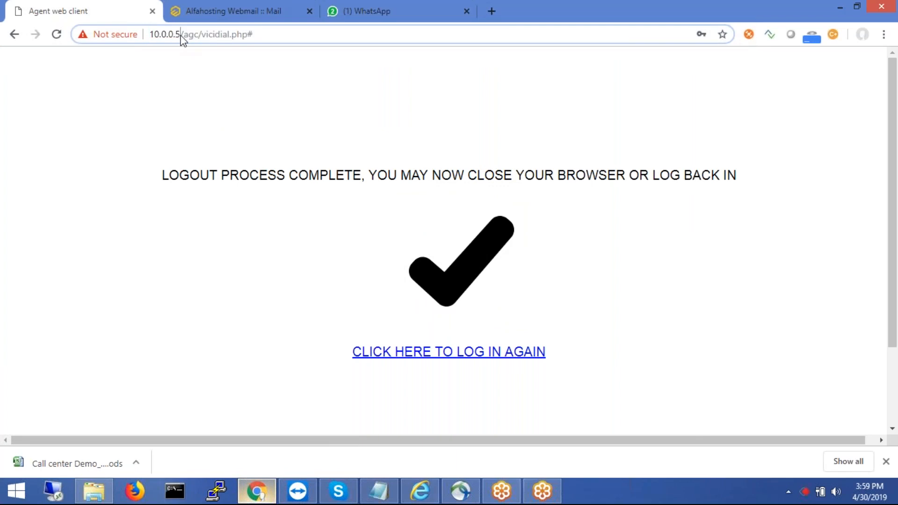
{"action": "left_click_drag", "start_coordinate": [180, 35], "coordinate": [299, 50]}
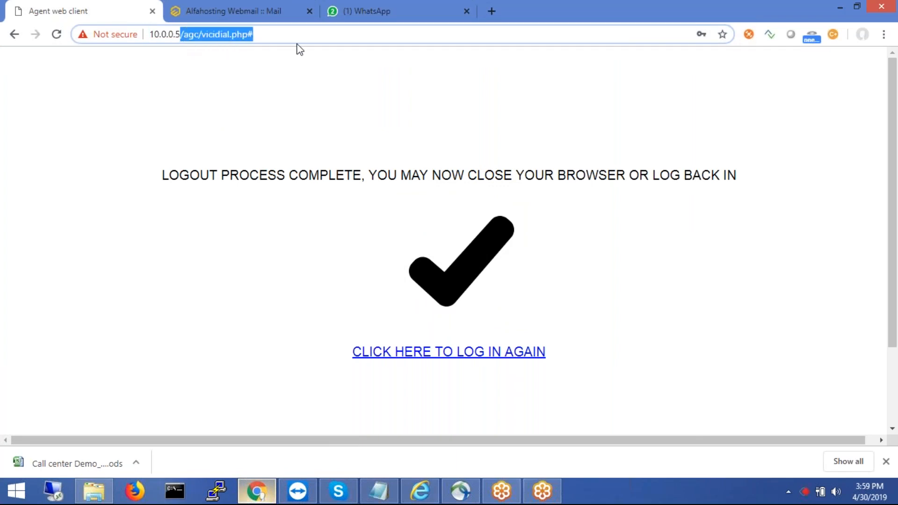
{"action": "key", "text": "End"}
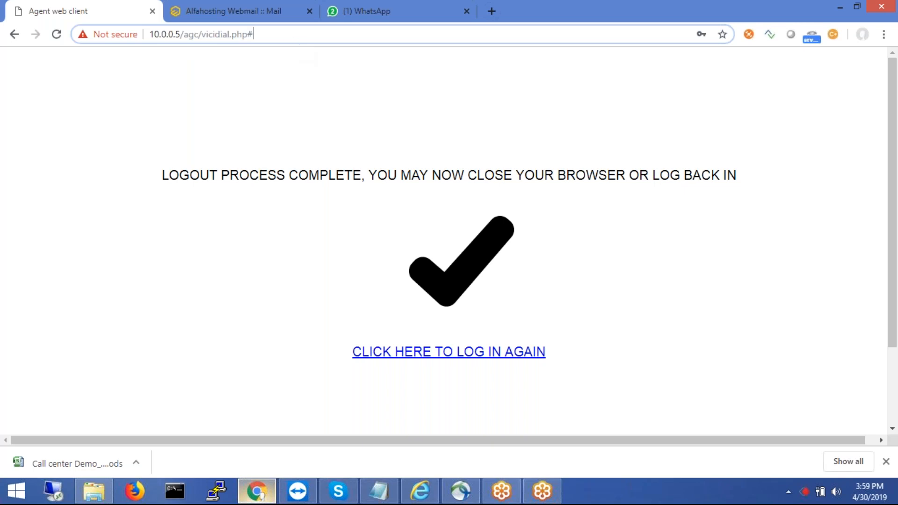
{"action": "key", "text": "BackSpace"}
{"action": "key", "text": "BackSpace"}
{"action": "key", "text": "BackSpace"}
{"action": "key", "text": "BackSpace"}
{"action": "key", "text": "BackSpace"}
{"action": "key", "text": "BackSpace"}
{"action": "key", "text": "BackSpace"}
{"action": "key", "text": "BackSpace"}
{"action": "key", "text": "BackSpace"}
{"action": "key", "text": "BackSpace"}
{"action": "key", "text": "BackSpace"}
{"action": "key", "text": "BackSpace"}
{"action": "key", "text": "BackSpace"}
{"action": "key", "text": "BackSpace"}
{"action": "key", "text": "BackSpace"}
{"action": "key", "text": "BackSpace"}
{"action": "key", "text": "BackSpace"}
{"action": "key", "text": "BackSpace"}
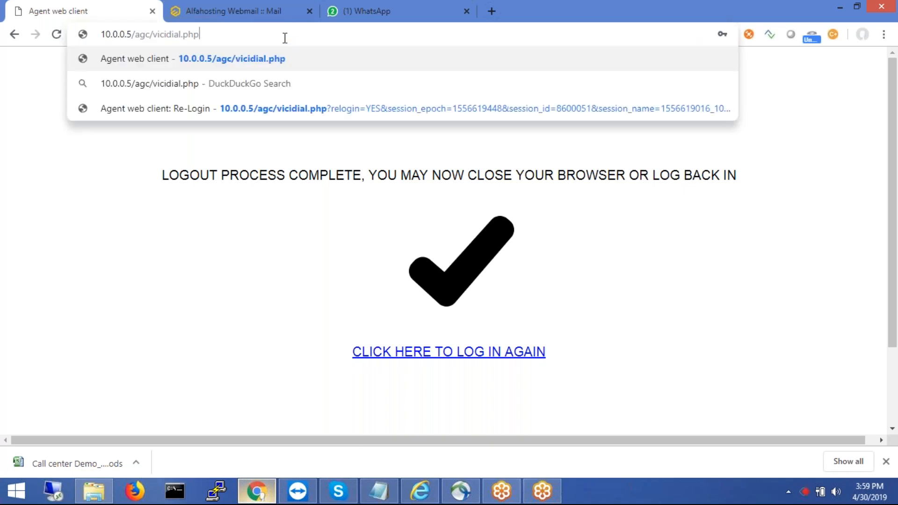
{"action": "key", "text": "BackSpace"}
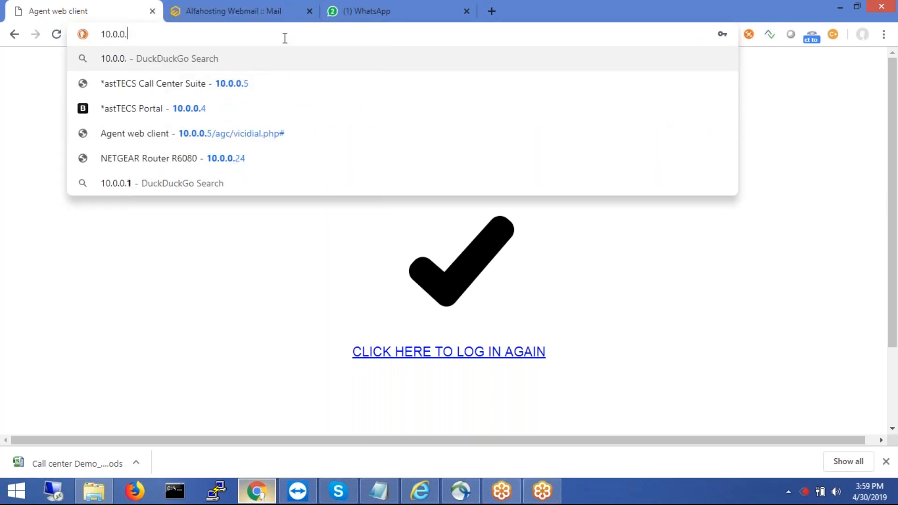
{"action": "type", "text": "5"}
{"action": "key", "text": "Return"}
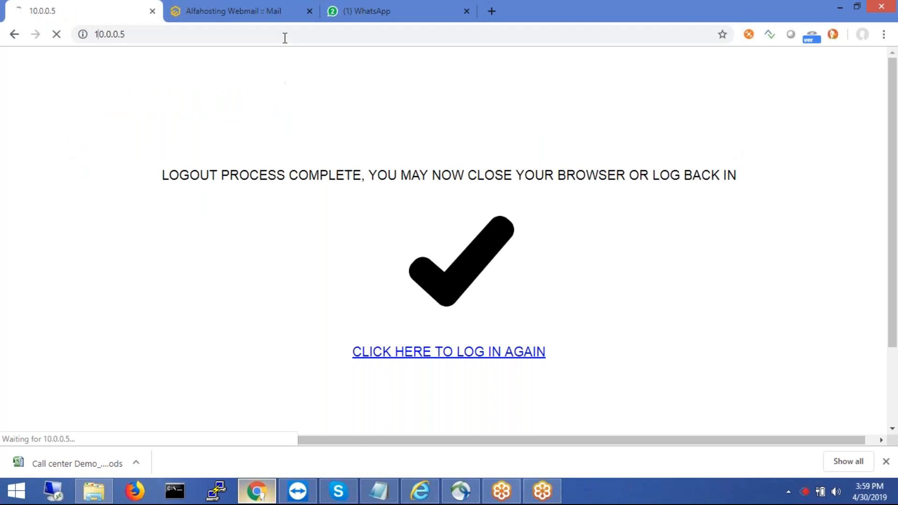
{"action": "left_click", "coordinate": [491, 197]}
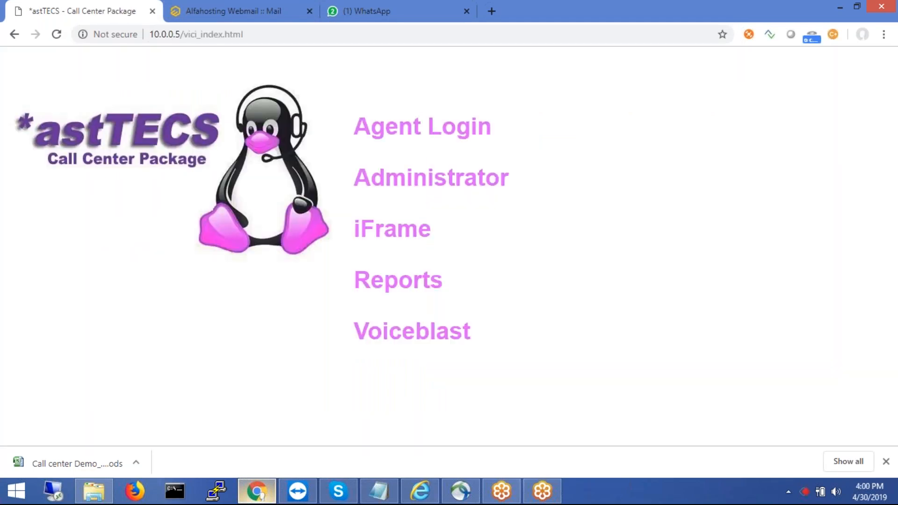
{"action": "left_click", "coordinate": [478, 182]}
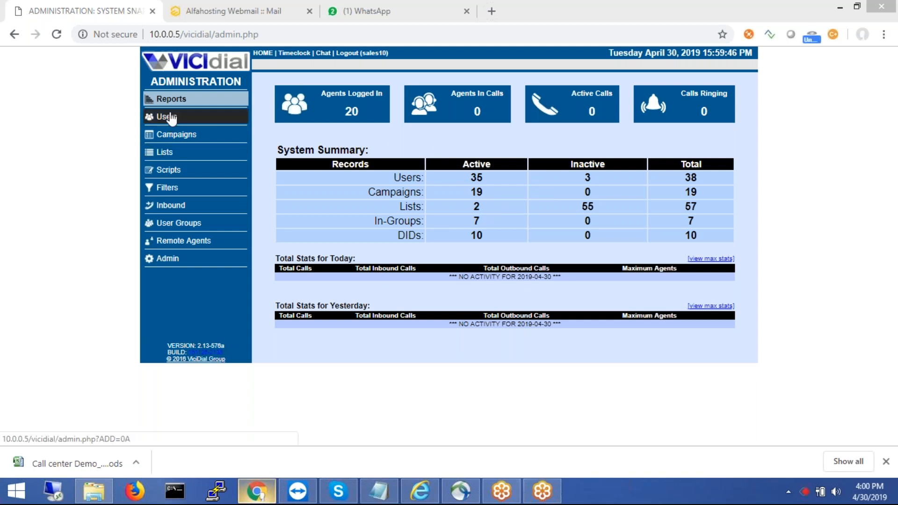
- Open the Server Stats and Reports list, then the Real-Time Main Report
{"action": "left_click", "coordinate": [169, 98]}
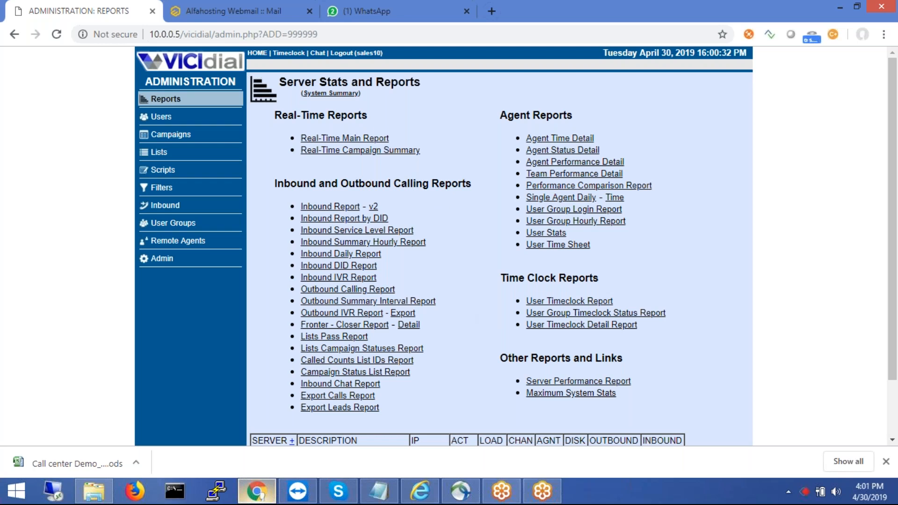
{"action": "left_click", "coordinate": [365, 142]}
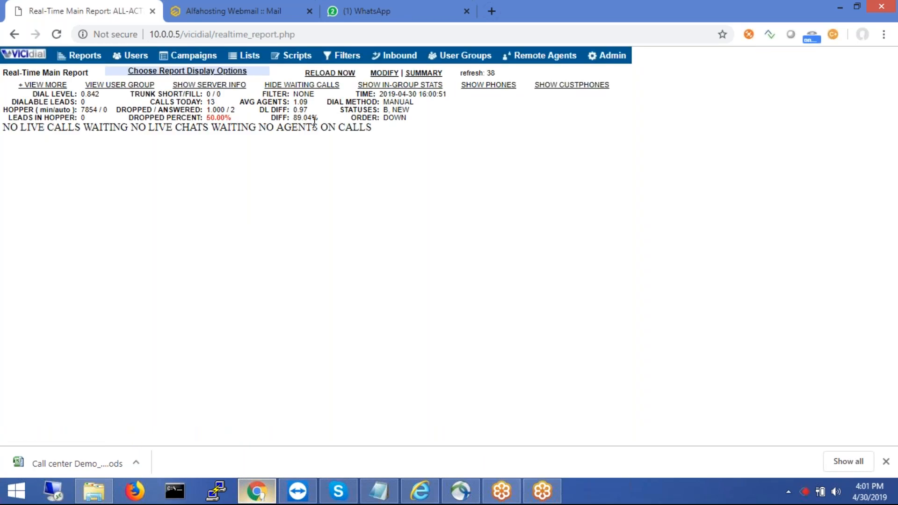
{"action": "left_click", "coordinate": [11, 36]}
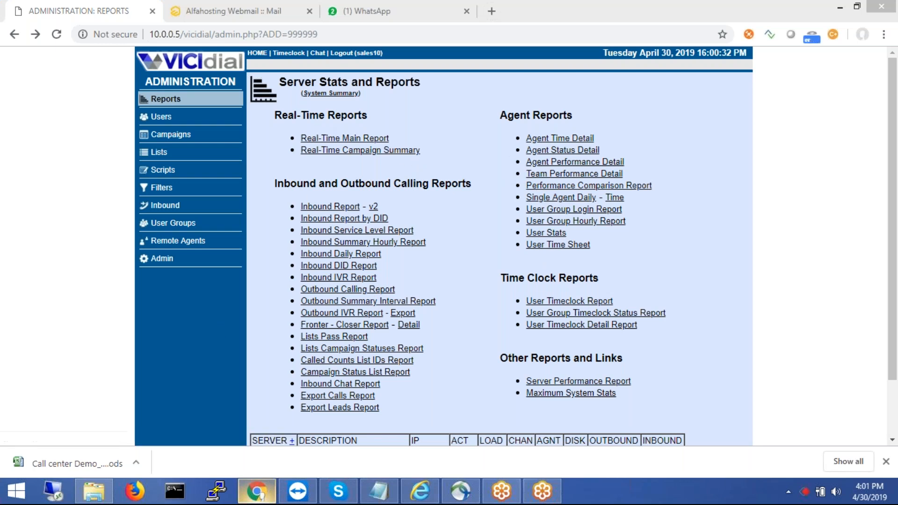
{"action": "left_click", "coordinate": [136, 487]}
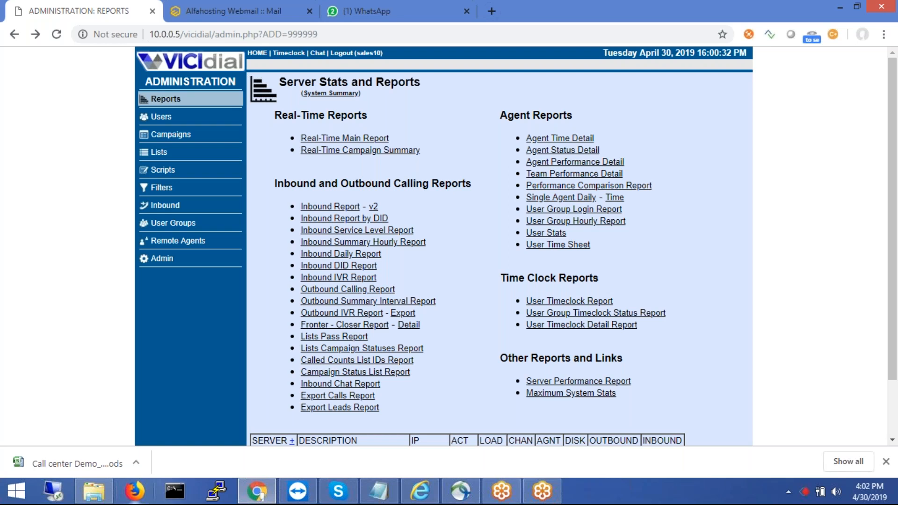
- Switch to Firefox and back to Chrome, then open the Outbound Summary Interval Report
{"action": "left_click", "coordinate": [143, 495]}
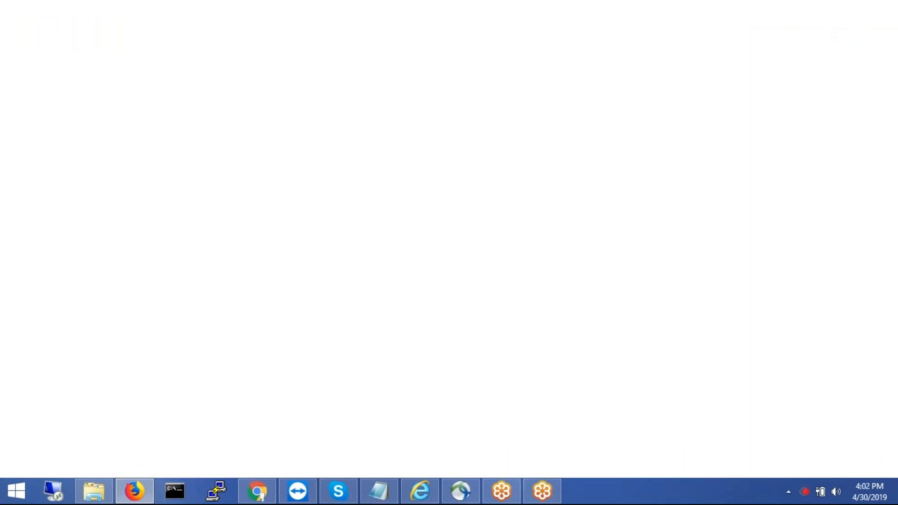
{"action": "left_click", "coordinate": [266, 493]}
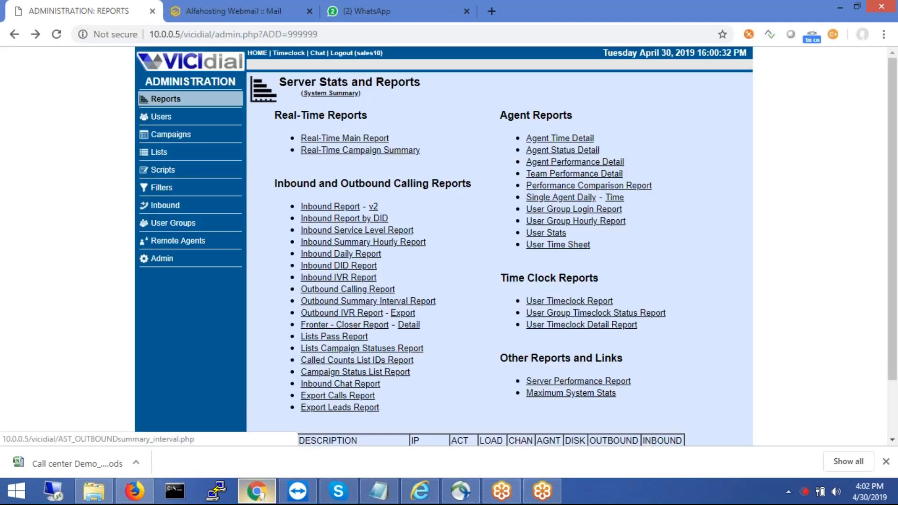
{"action": "left_click", "coordinate": [368, 300]}
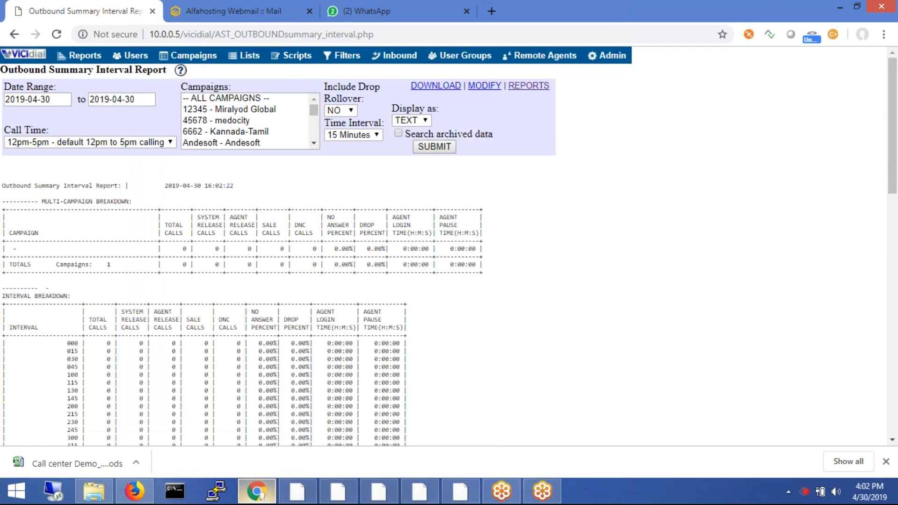
- Scroll through the 2019-04-30 Outbound Summary Interval Report, then return to Reports
{"action": "scroll", "coordinate": [444, 246], "scroll_direction": "down", "scroll_amount": 1}
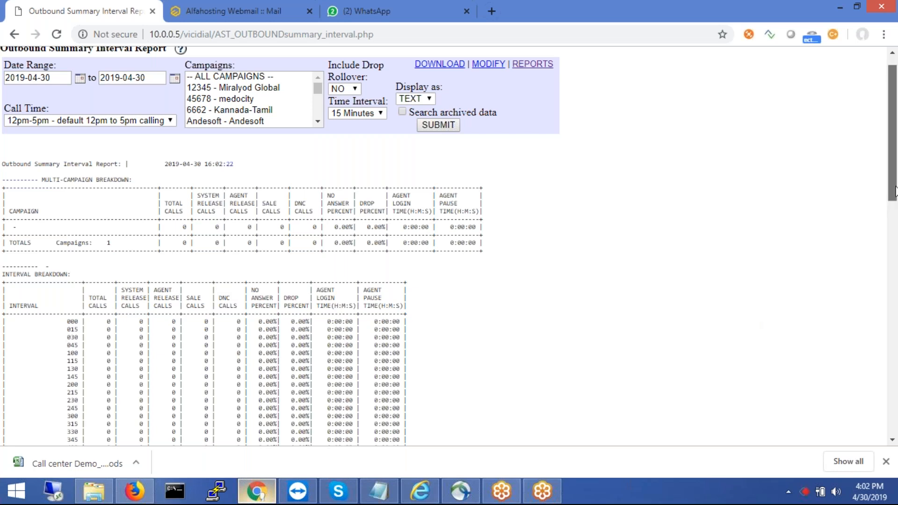
{"action": "left_click_drag", "start_coordinate": [894, 191], "coordinate": [893, 126]}
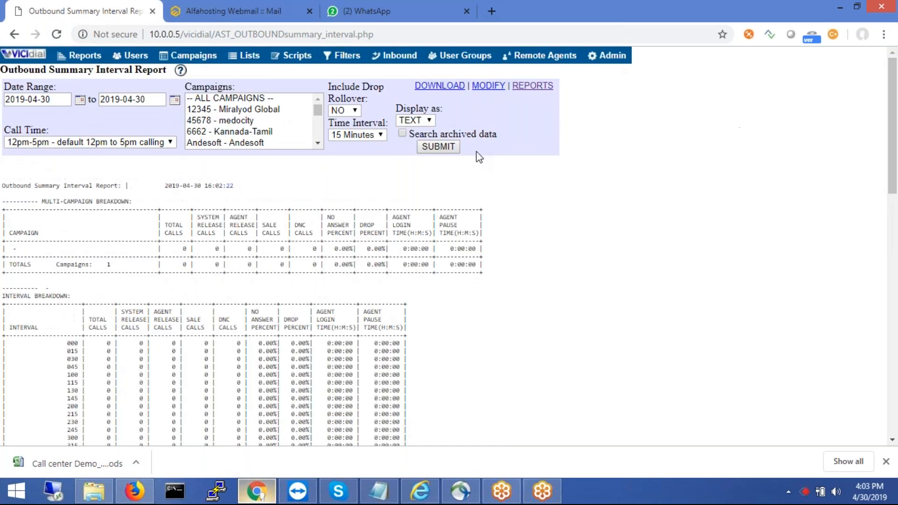
{"action": "left_click", "coordinate": [77, 56]}
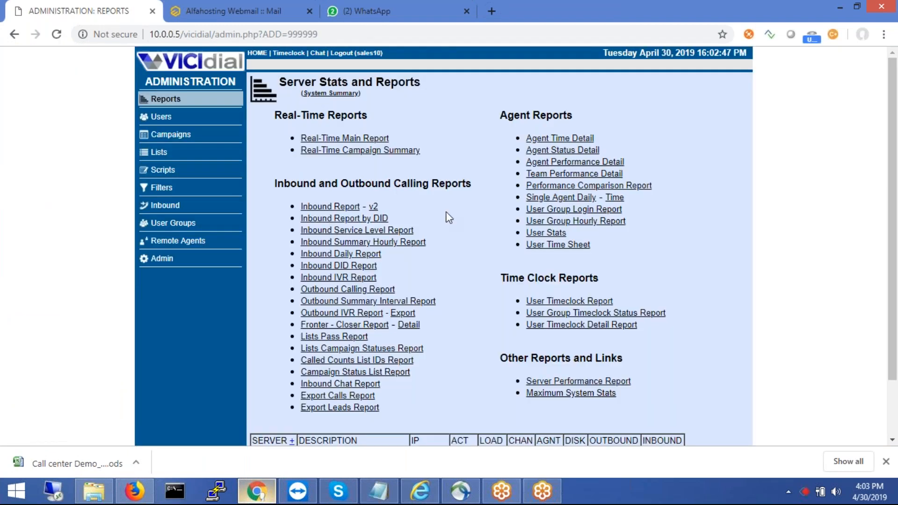
- In Firefox, load 10.0.0.5 and open the astTECS suite's VICIDial portal
{"action": "left_click", "coordinate": [134, 491]}
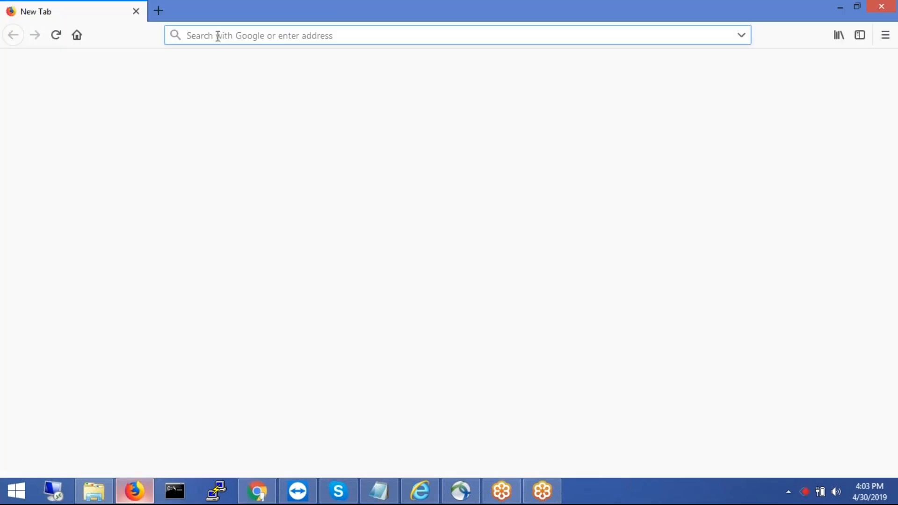
{"action": "type", "text": "10.0.0.4/"}
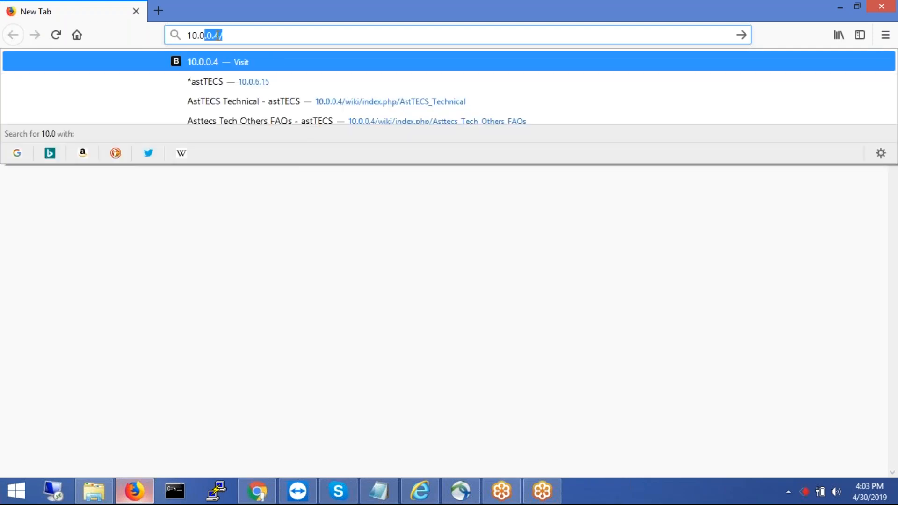
{"action": "key", "text": "Right"}
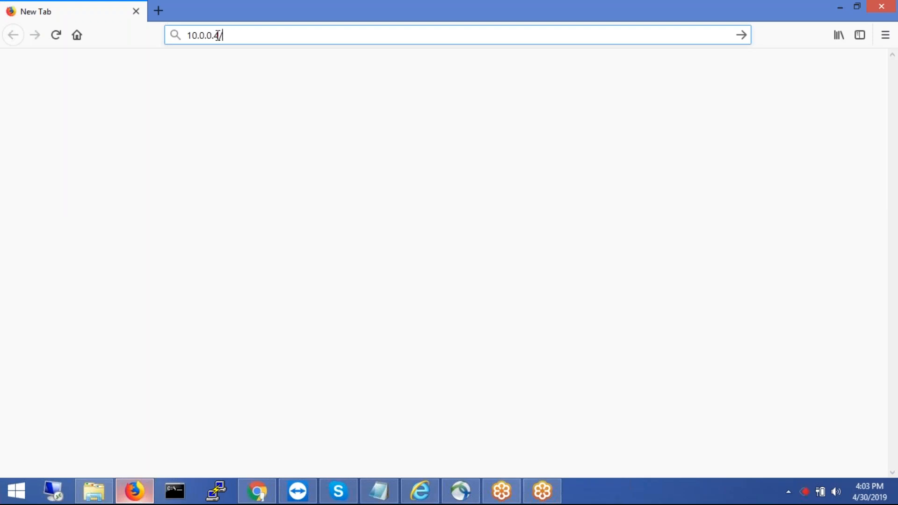
{"action": "key", "text": "BackSpace"}
{"action": "key", "text": "BackSpace"}
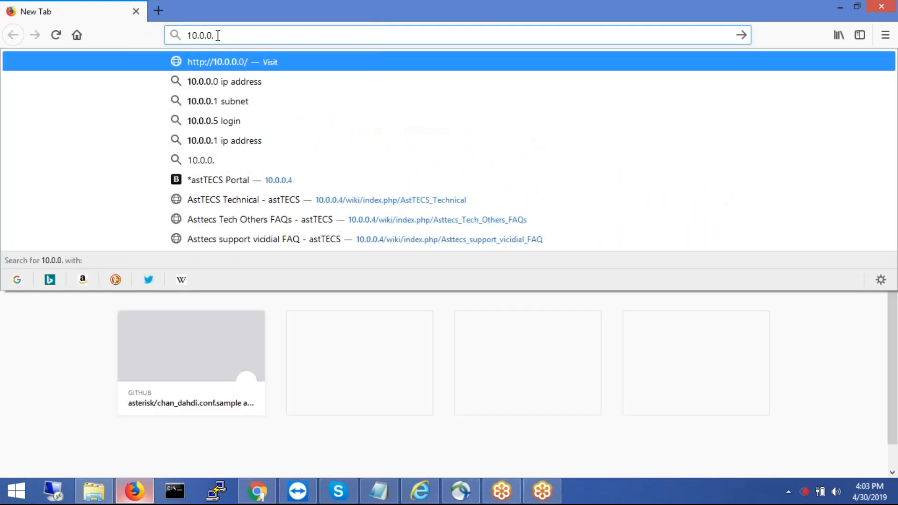
{"action": "type", "text": "5"}
{"action": "key", "text": "Return"}
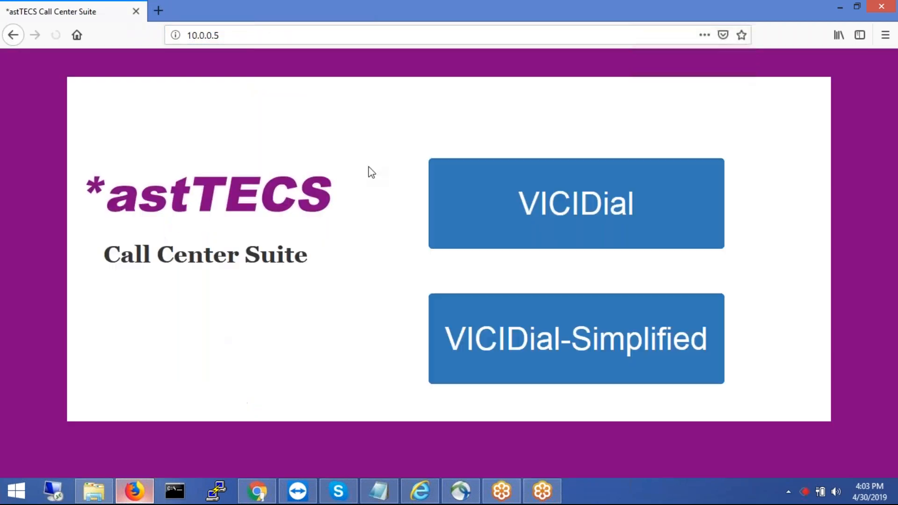
{"action": "left_click", "coordinate": [530, 224]}
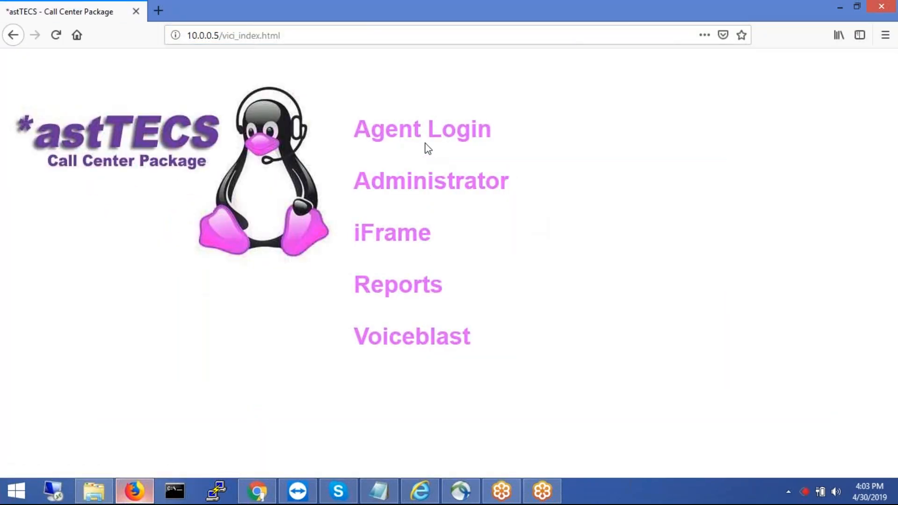
- Open Agent Login and sign in with phone login 1000 and its password
{"action": "left_click", "coordinate": [423, 139]}
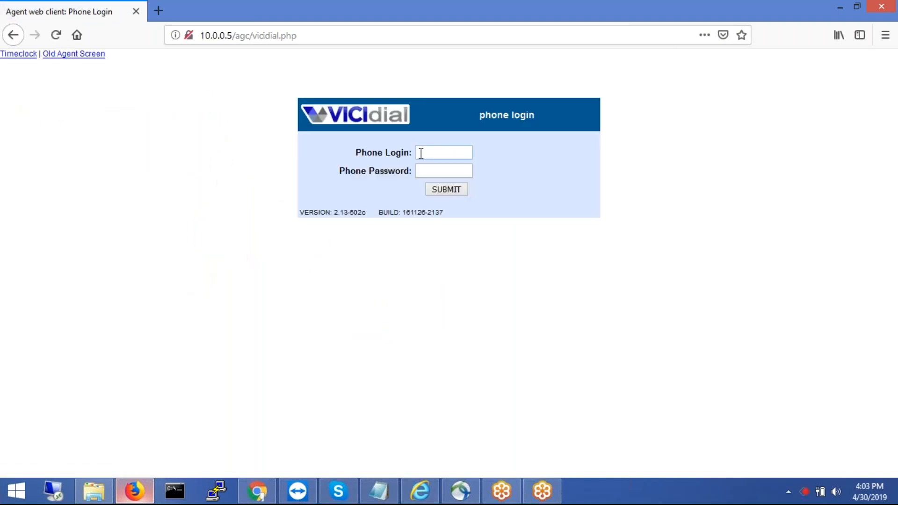
{"action": "left_click", "coordinate": [421, 153]}
{"action": "type", "text": "1000"}
{"action": "left_click", "coordinate": [427, 169]}
{"action": "left_click", "coordinate": [445, 189]}
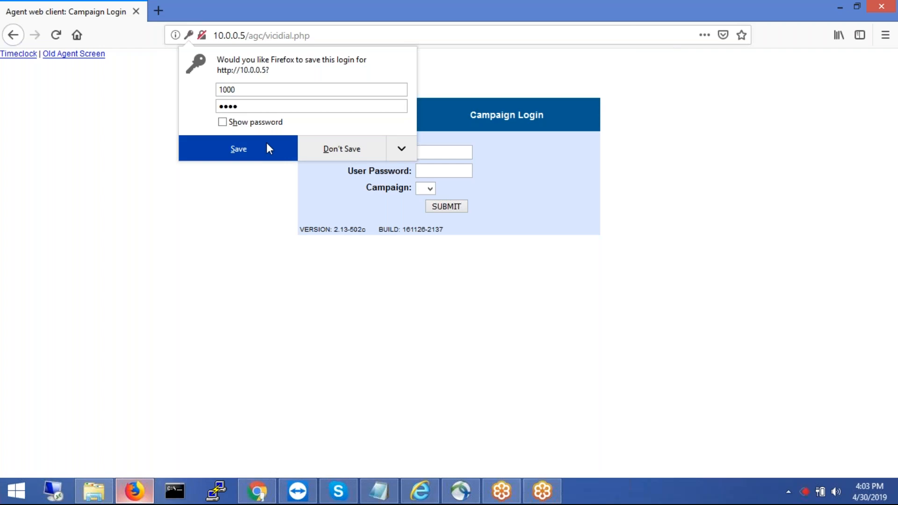
{"action": "left_click", "coordinate": [346, 150]}
- Log in as user sales1 to the Sales - SALES DEMO campaign
{"action": "left_click", "coordinate": [437, 152]}
{"action": "type", "text": "sales1"}
{"action": "left_click", "coordinate": [435, 170]}
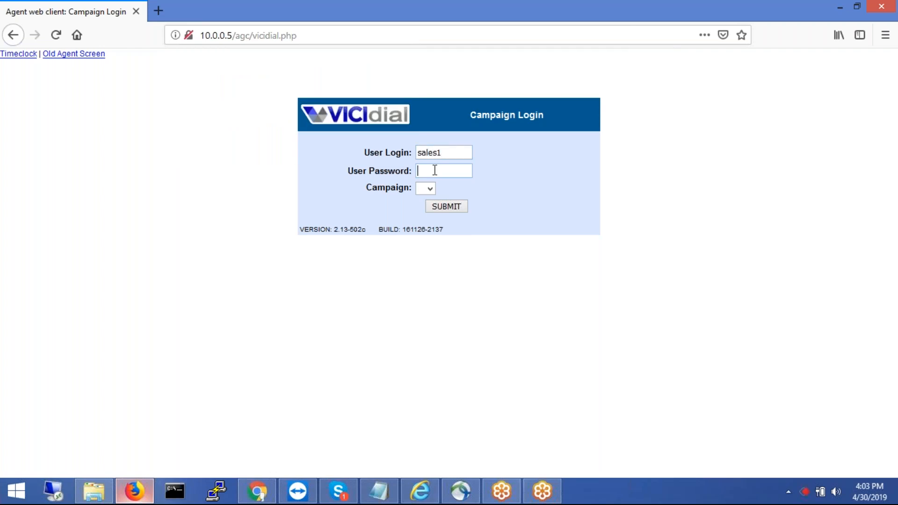
{"action": "type", "text": "sales1"}
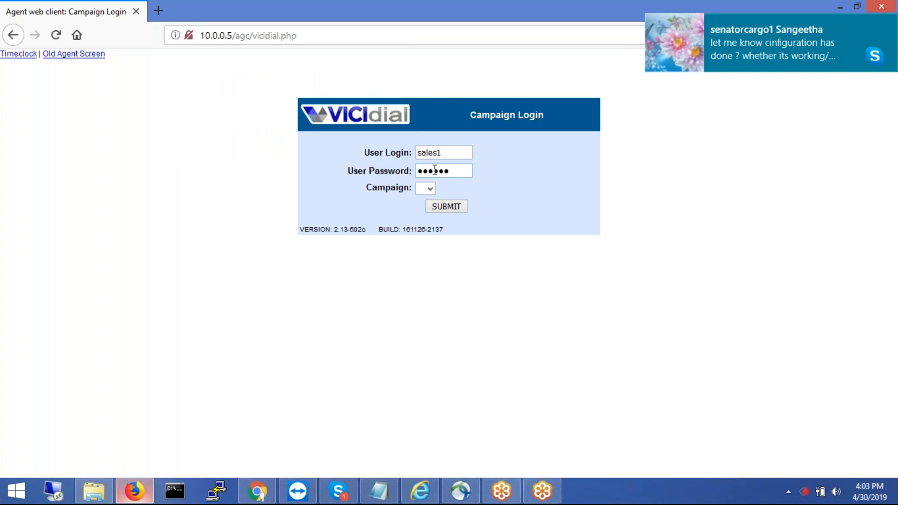
{"action": "left_click", "coordinate": [427, 188]}
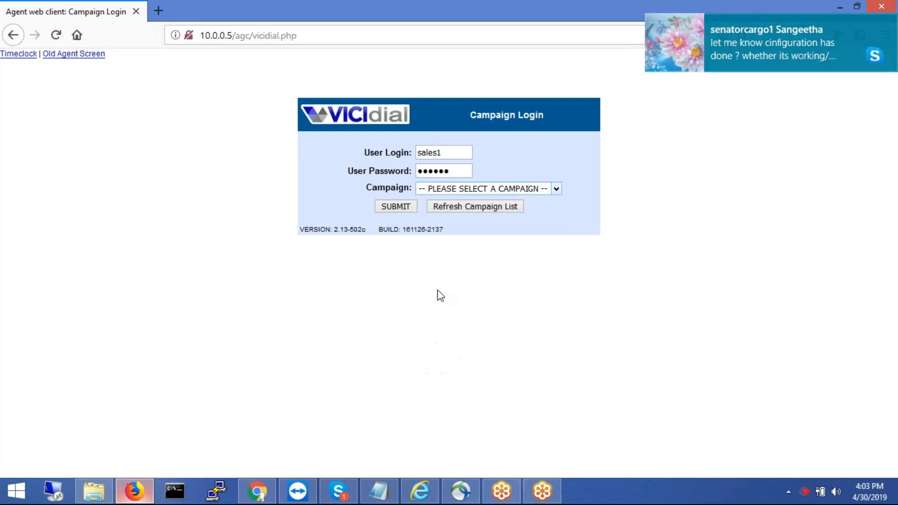
{"action": "left_click", "coordinate": [396, 206]}
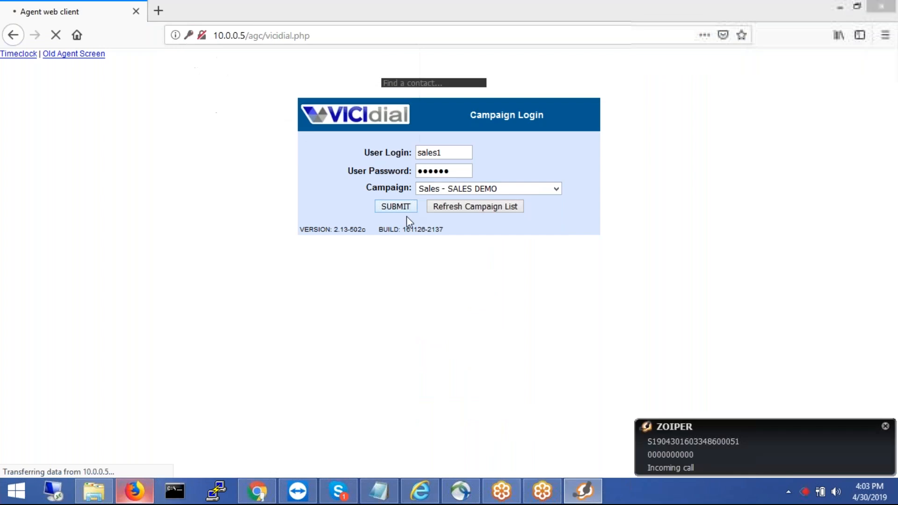
- Answer the Zoiper call, add all closer inbound groups, submit, and make the agent active
{"action": "left_click", "coordinate": [379, 305]}
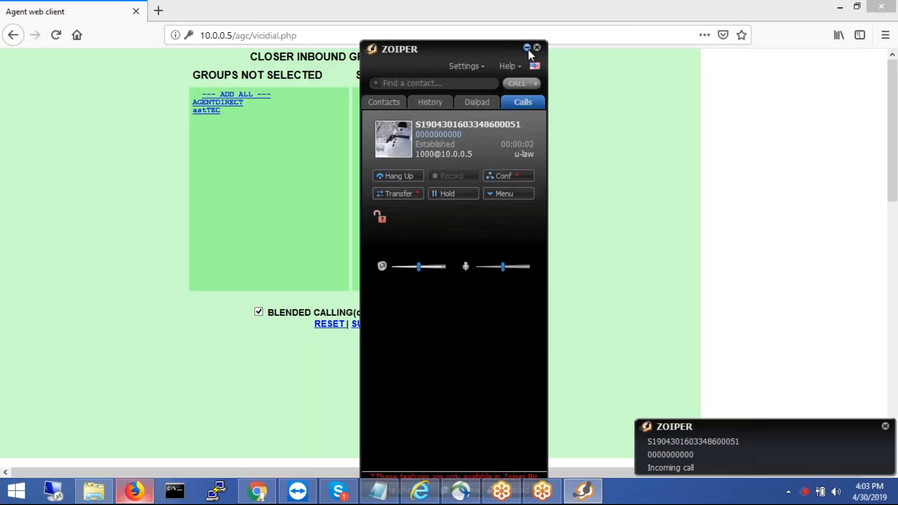
{"action": "left_click", "coordinate": [526, 48]}
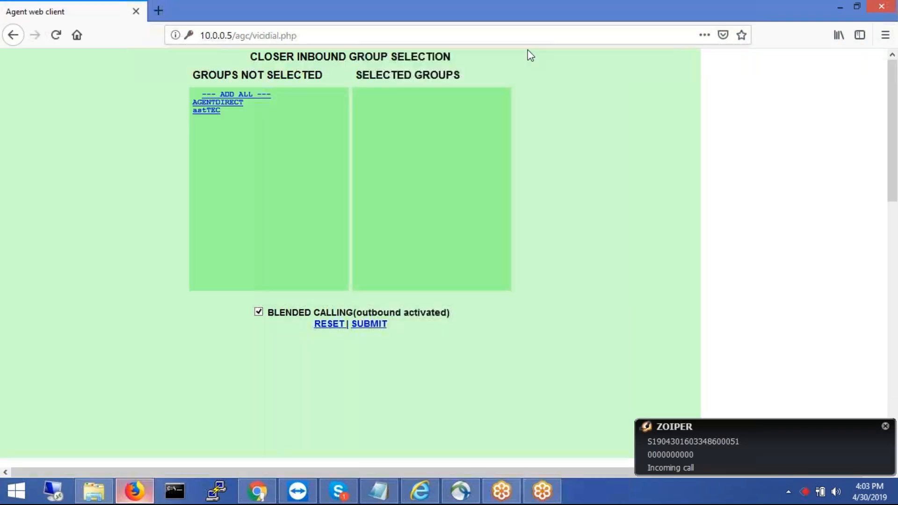
{"action": "left_click", "coordinate": [246, 98]}
{"action": "left_click", "coordinate": [370, 325]}
{"action": "left_click", "coordinate": [50, 103]}
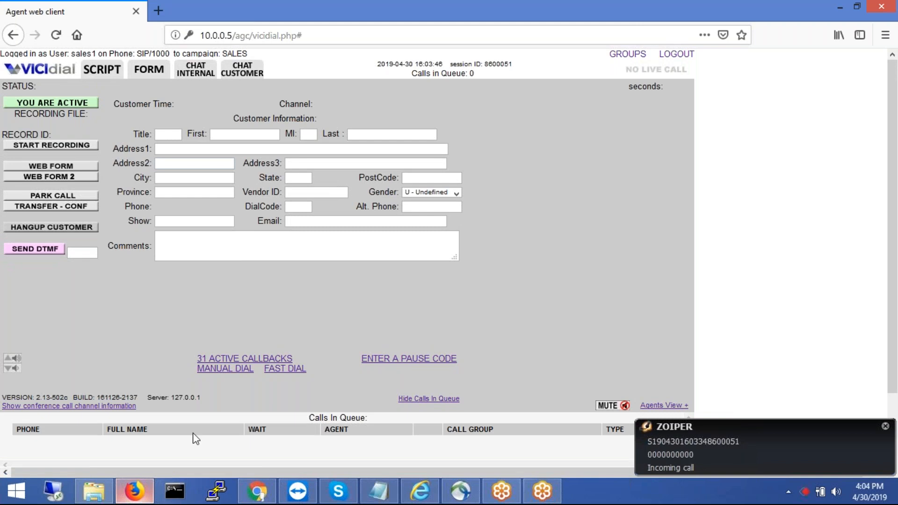
{"action": "left_click", "coordinate": [257, 490]}
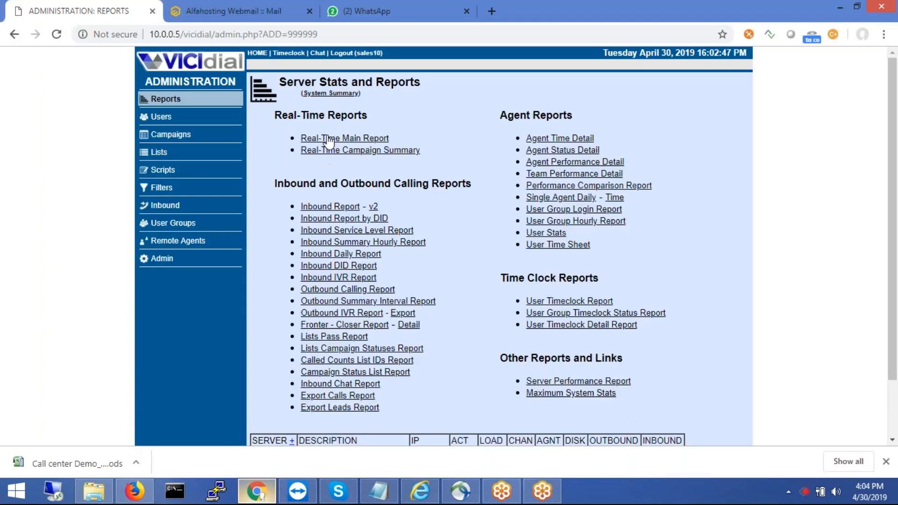
- Check the agent's user status, then reopen the Real-Time Main Report showing the agent READY
{"action": "left_click", "coordinate": [330, 139]}
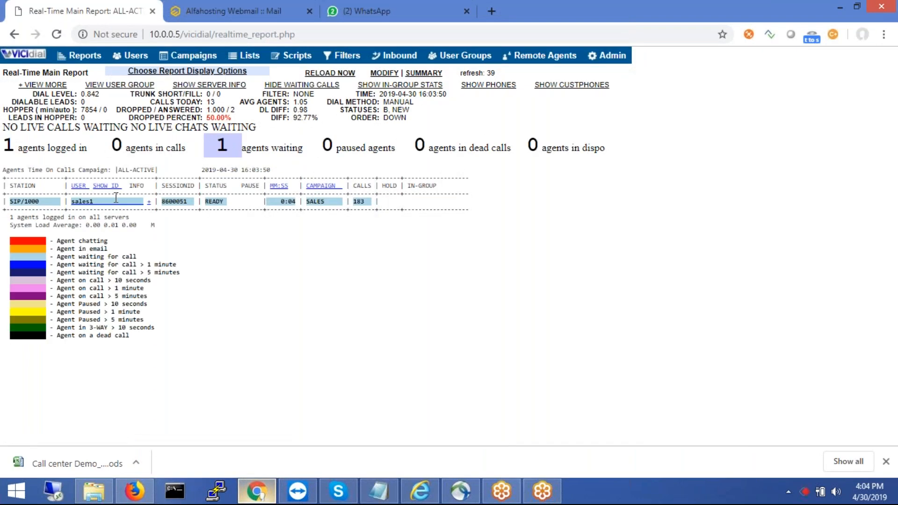
{"action": "left_click_drag", "start_coordinate": [116, 176], "coordinate": [109, 169]}
{"action": "left_click", "coordinate": [89, 149]}
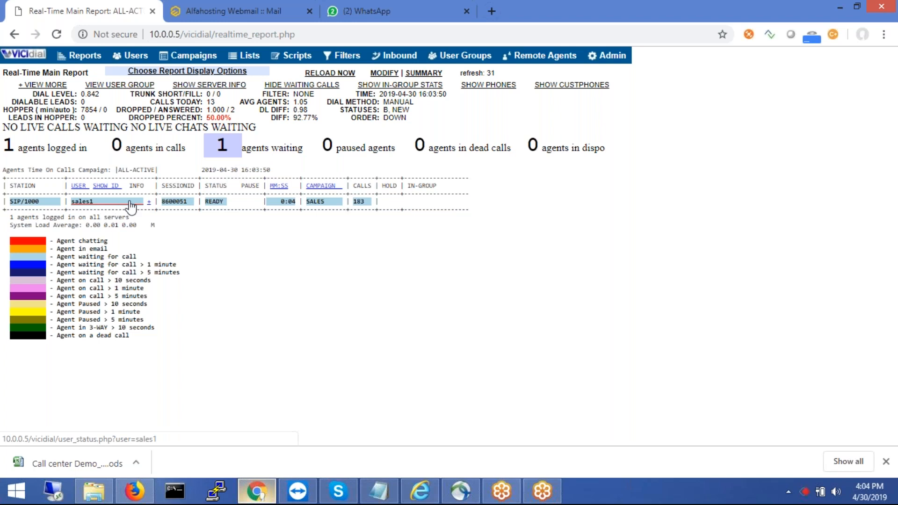
{"action": "left_click", "coordinate": [84, 202]}
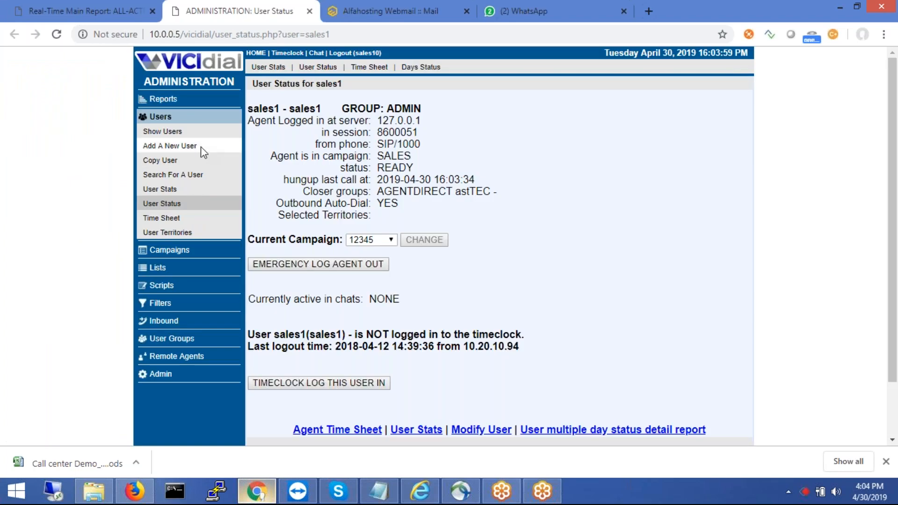
{"action": "left_click", "coordinate": [168, 100]}
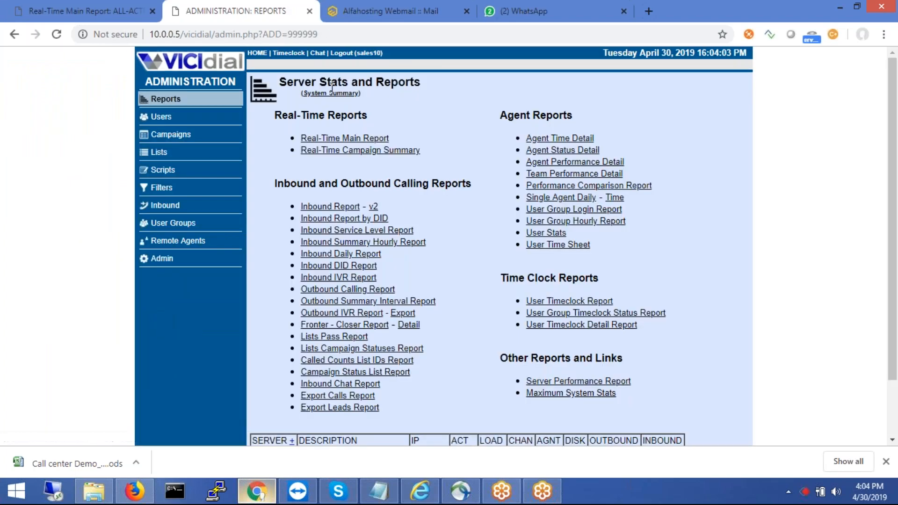
{"action": "left_click", "coordinate": [323, 138]}
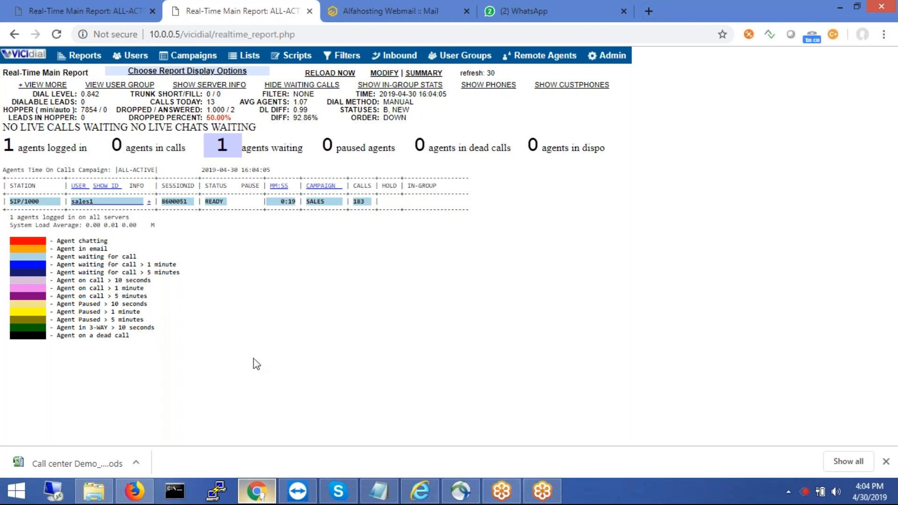
- In the agent client, pause the agent with the LB - Lunch Break code
{"action": "left_click", "coordinate": [134, 490]}
{"action": "left_click", "coordinate": [54, 103]}
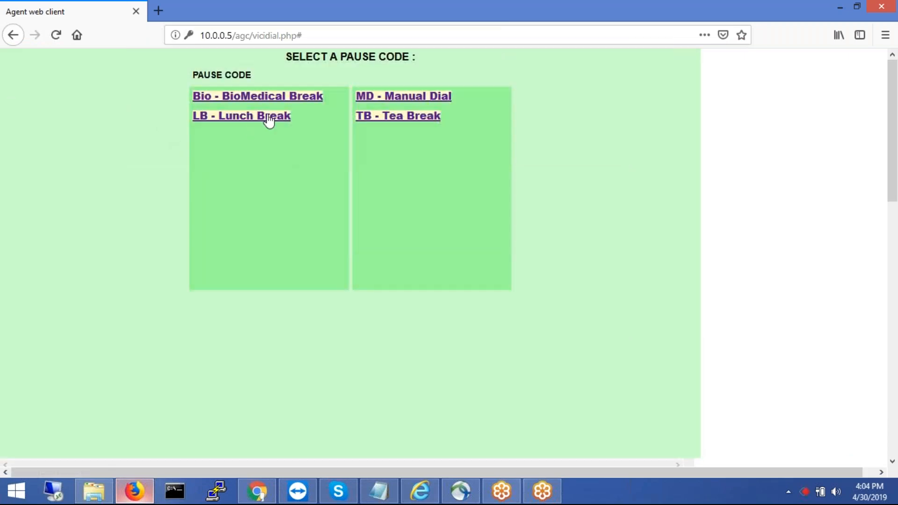
{"action": "left_click", "coordinate": [264, 120]}
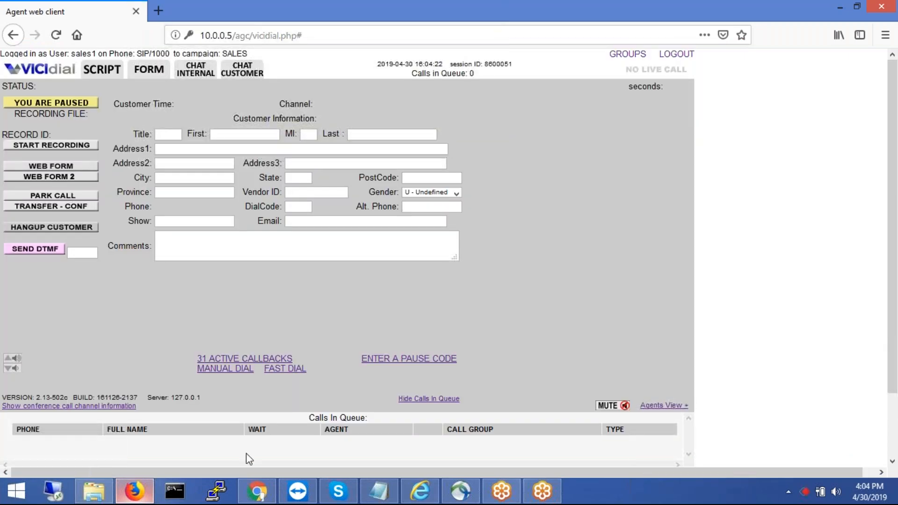
- Reload the Real-Time Main Report to confirm 1 agent is PAUSED with code LB
{"action": "left_click", "coordinate": [260, 496]}
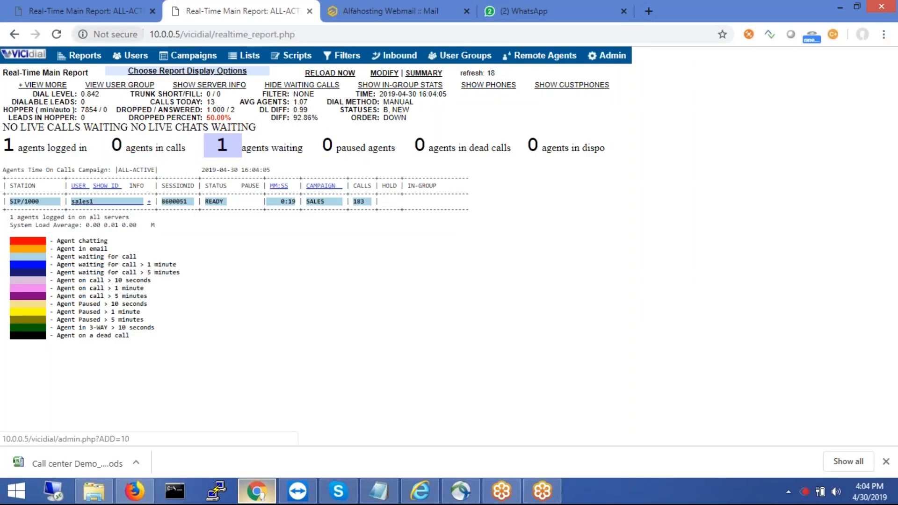
{"action": "left_click", "coordinate": [15, 34]}
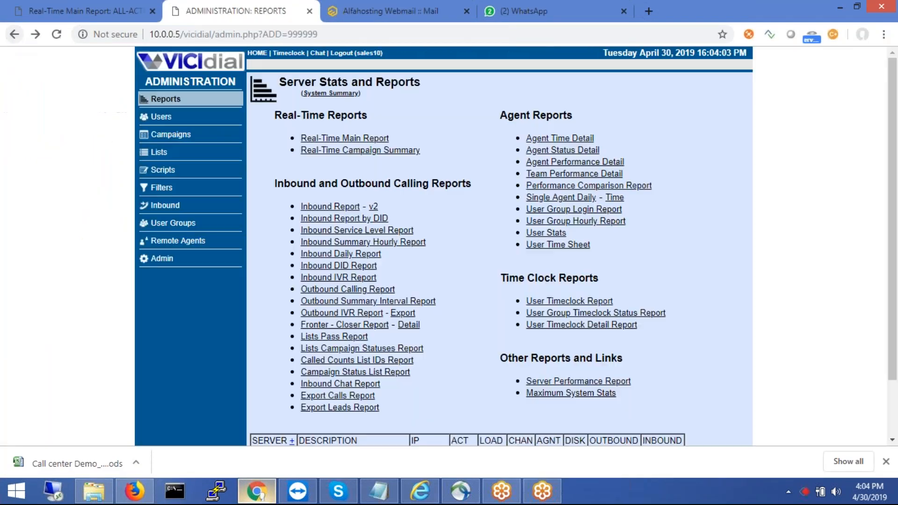
{"action": "left_click", "coordinate": [356, 138]}
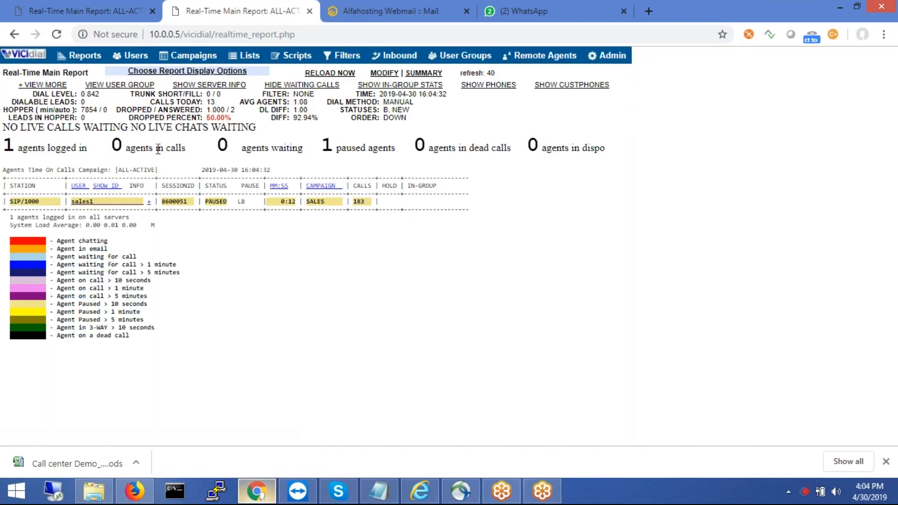
{"action": "left_click_drag", "start_coordinate": [89, 147], "coordinate": [7, 158]}
{"action": "left_click", "coordinate": [465, 312]}
{"action": "left_click_drag", "start_coordinate": [397, 249], "coordinate": [379, 238]}
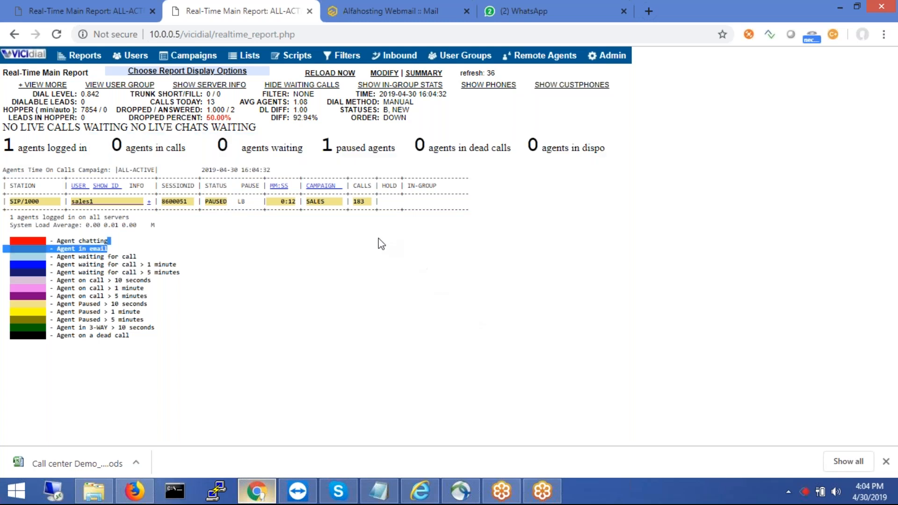
{"action": "left_click_drag", "start_coordinate": [322, 143], "coordinate": [392, 158]}
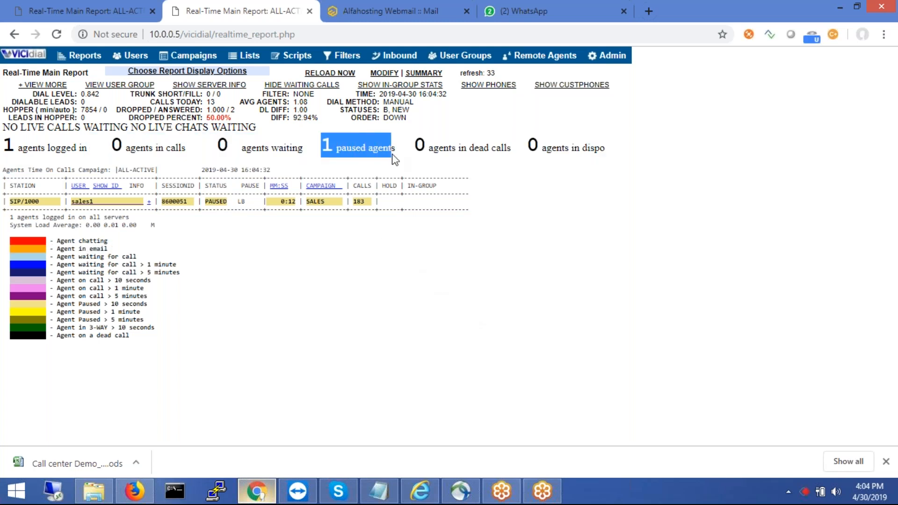
{"action": "left_click", "coordinate": [313, 283]}
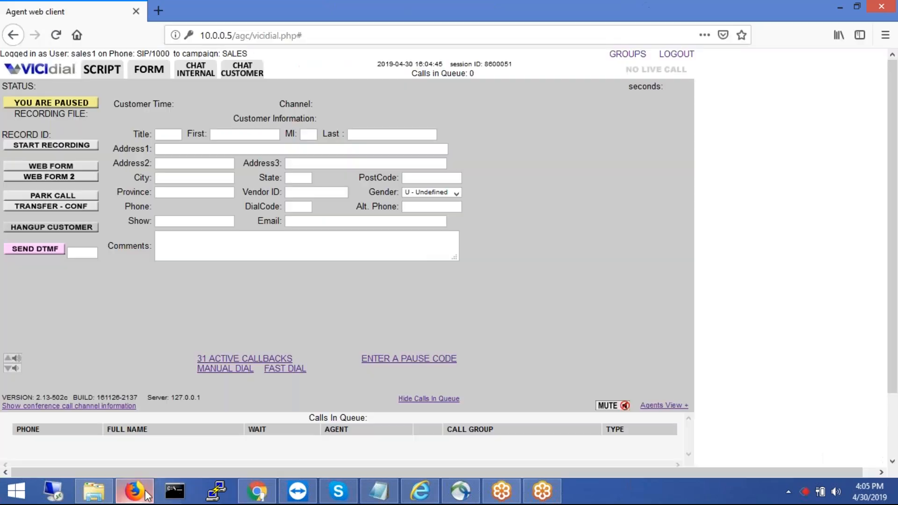
{"action": "left_click", "coordinate": [148, 494]}
- Resume the agent, then re-pause them with the MD - Manual Dial code
{"action": "left_click", "coordinate": [44, 107]}
{"action": "left_click", "coordinate": [56, 110]}
{"action": "left_click", "coordinate": [430, 97]}
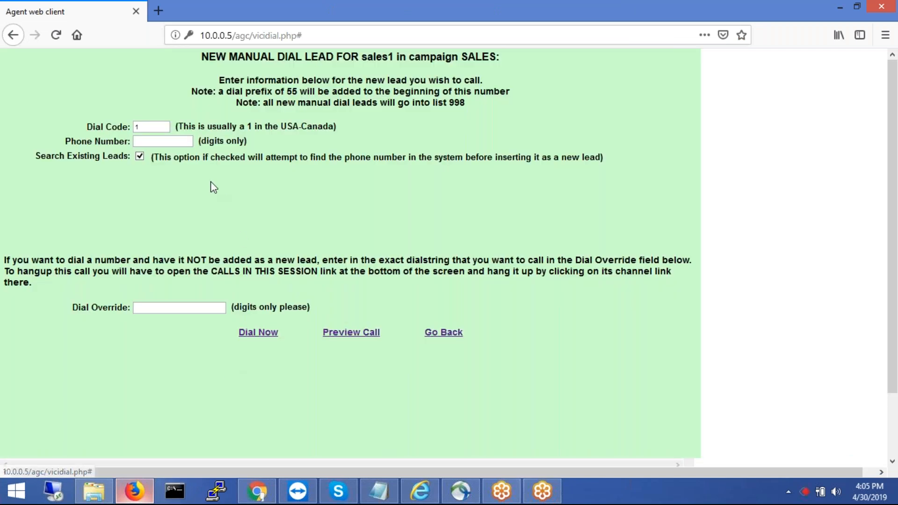
- Enter the lead's phone number and place the manual call with Dial Now
{"action": "left_click", "coordinate": [170, 142]}
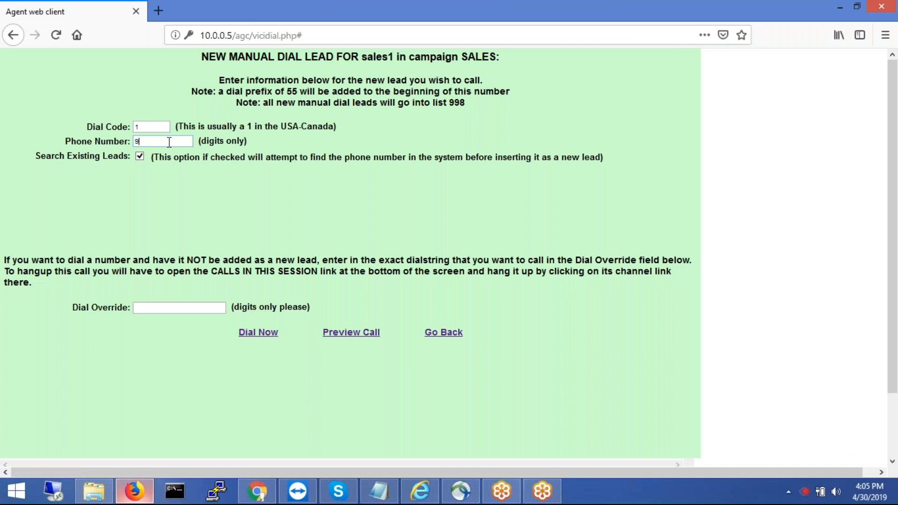
{"action": "left_click_drag", "start_coordinate": [223, 197], "coordinate": [259, 309]}
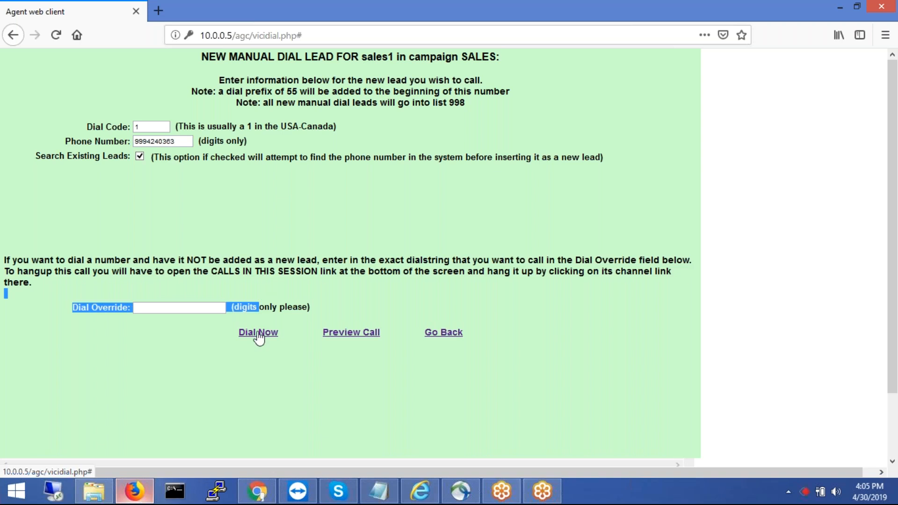
{"action": "left_click", "coordinate": [259, 333]}
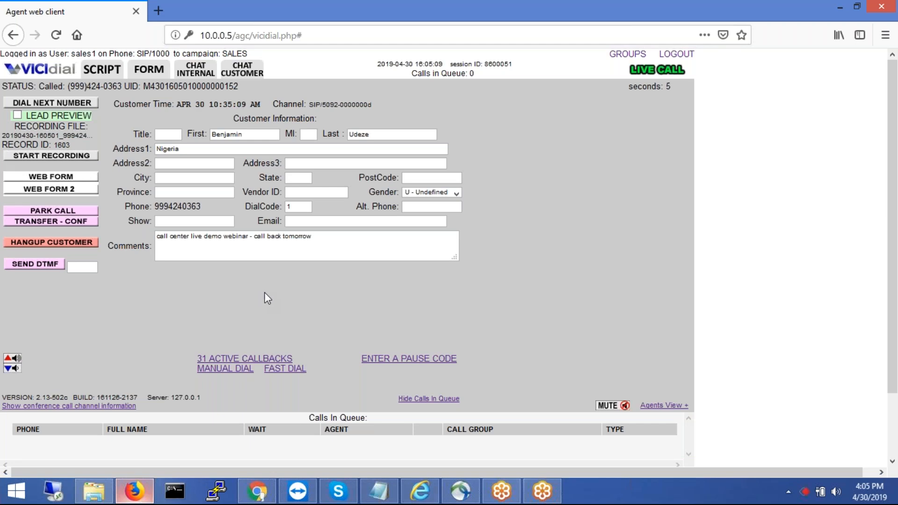
- Check the Real-Time Main Report shows 1 agent in calls, INCALL (manual) on SALES
{"action": "left_click", "coordinate": [256, 490]}
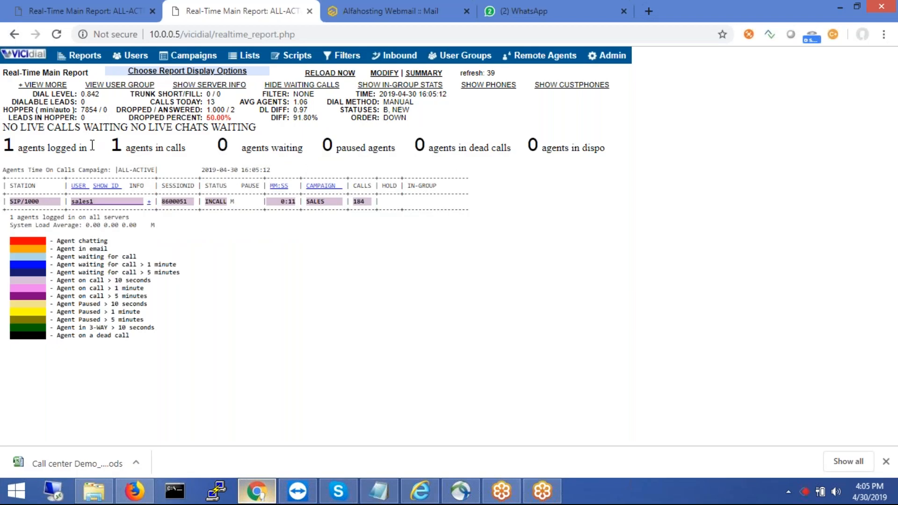
{"action": "left_click_drag", "start_coordinate": [191, 150], "coordinate": [111, 149]}
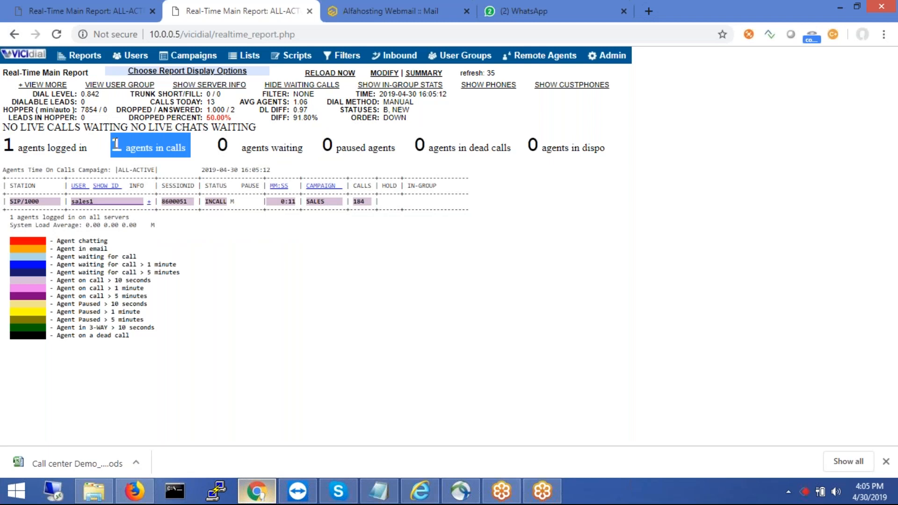
{"action": "left_click", "coordinate": [359, 307]}
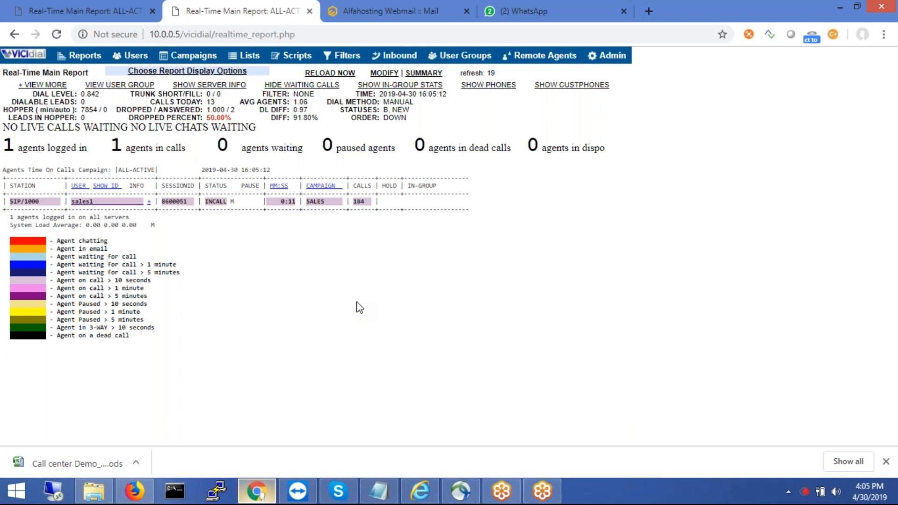
- Hang up the customer call from the agent's call screen
{"action": "left_click", "coordinate": [146, 498]}
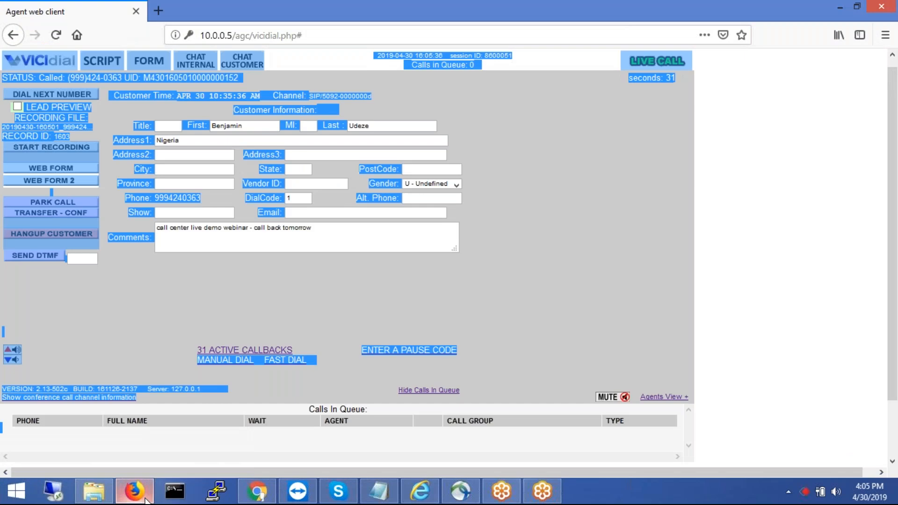
{"action": "left_click", "coordinate": [125, 307]}
{"action": "left_click", "coordinate": [70, 233]}
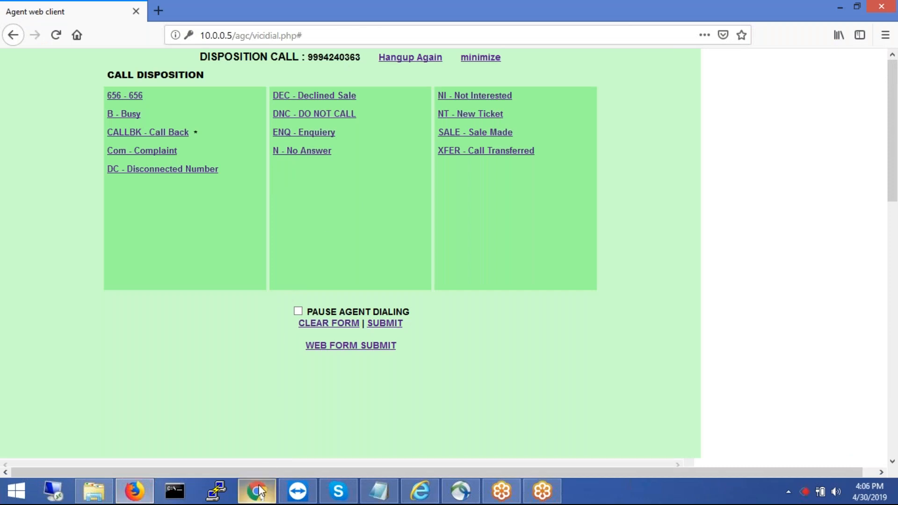
- Reload the Real-Time Main Report to show sales1 in DISPO on SALES
{"action": "left_click", "coordinate": [258, 491]}
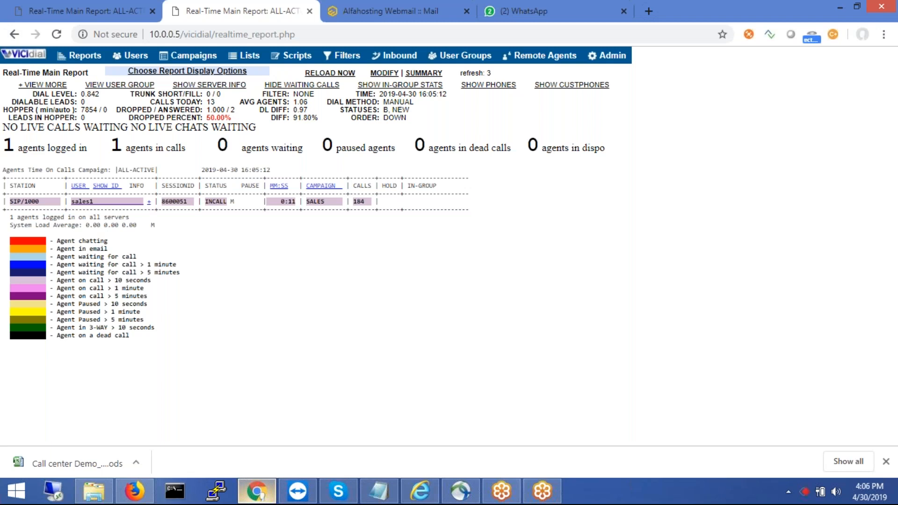
{"action": "left_click", "coordinate": [14, 34]}
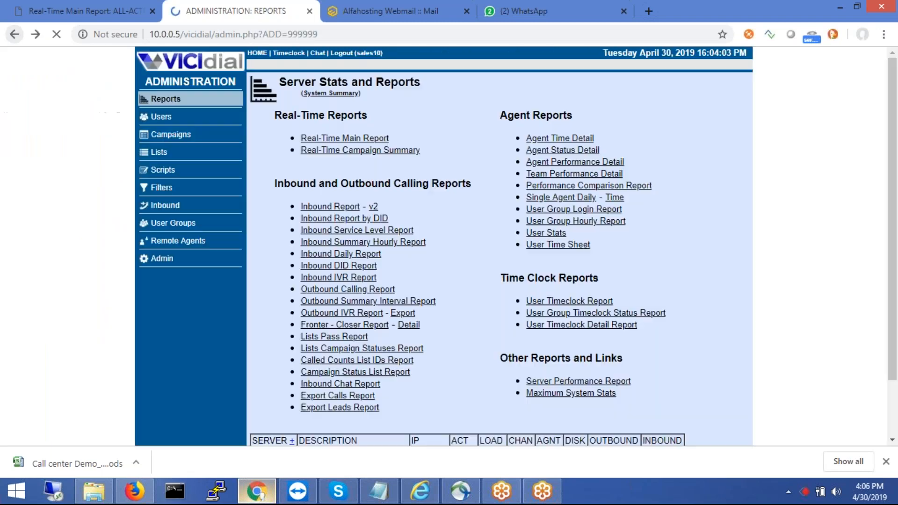
{"action": "left_click", "coordinate": [323, 138]}
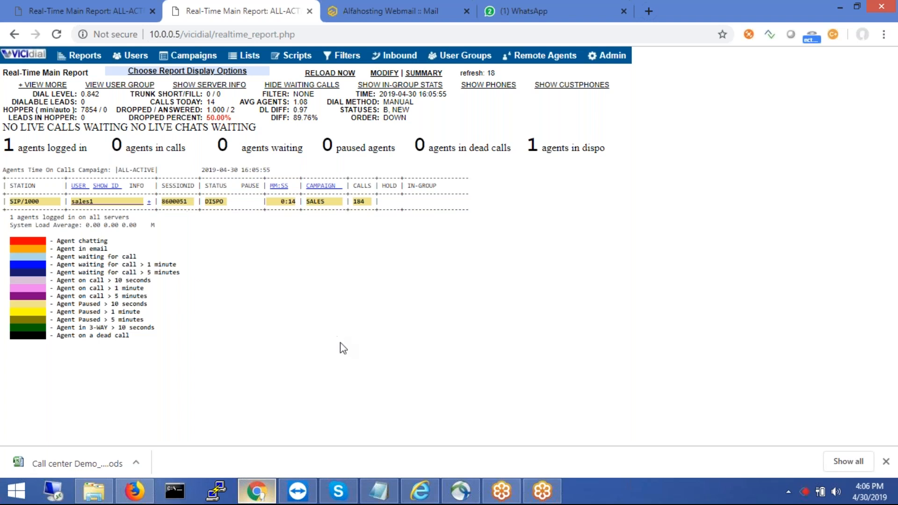
- Disposition the call as B - Busy and pause the agent for LB - Lunch Break
{"action": "left_click", "coordinate": [137, 489]}
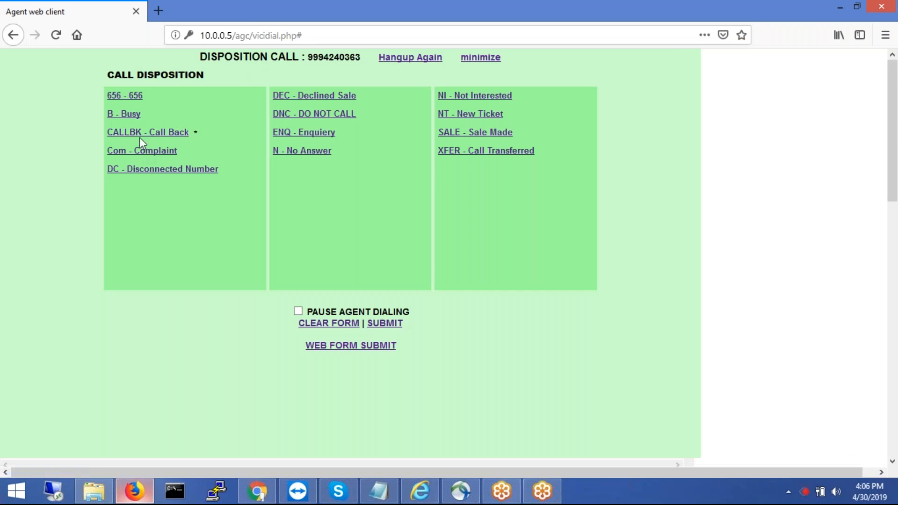
{"action": "left_click", "coordinate": [130, 116]}
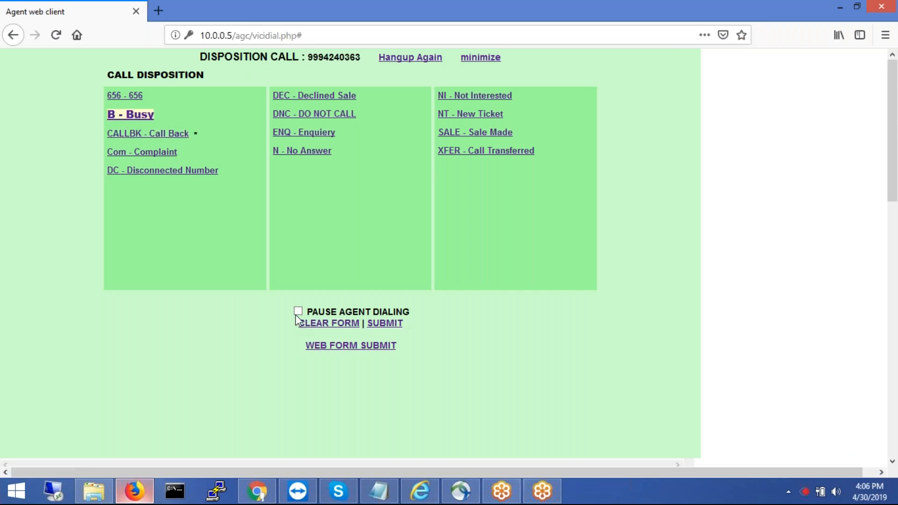
{"action": "left_click", "coordinate": [386, 323]}
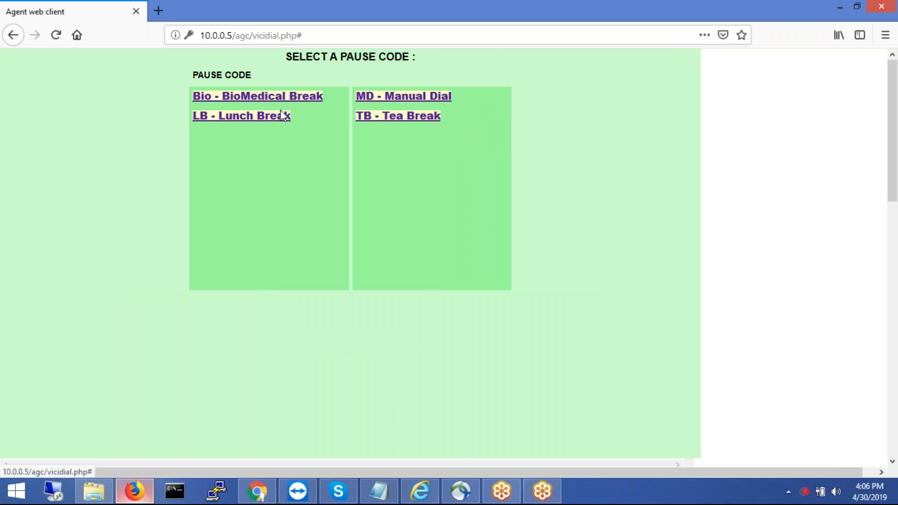
{"action": "left_click", "coordinate": [262, 117]}
- Reload the Real-Time Main Report to show sales1 PAUSED with code LB
{"action": "left_click", "coordinate": [257, 491]}
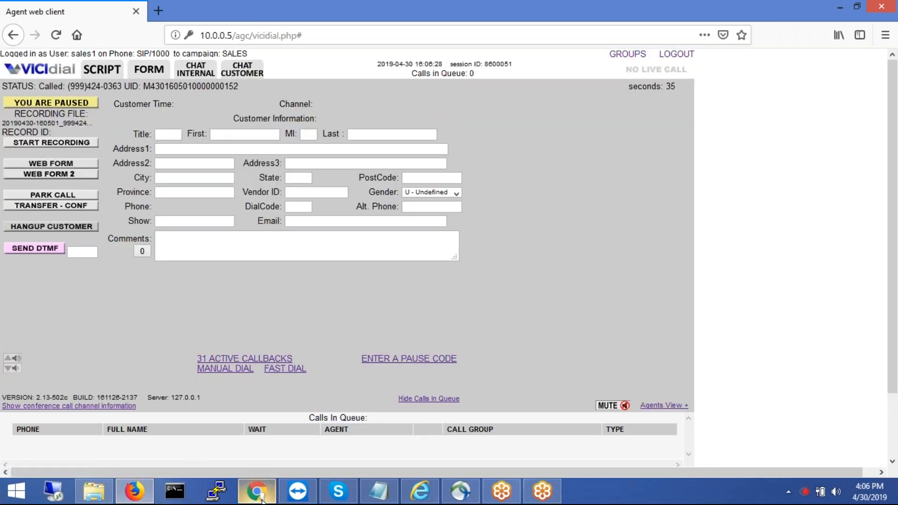
{"action": "left_click", "coordinate": [14, 34]}
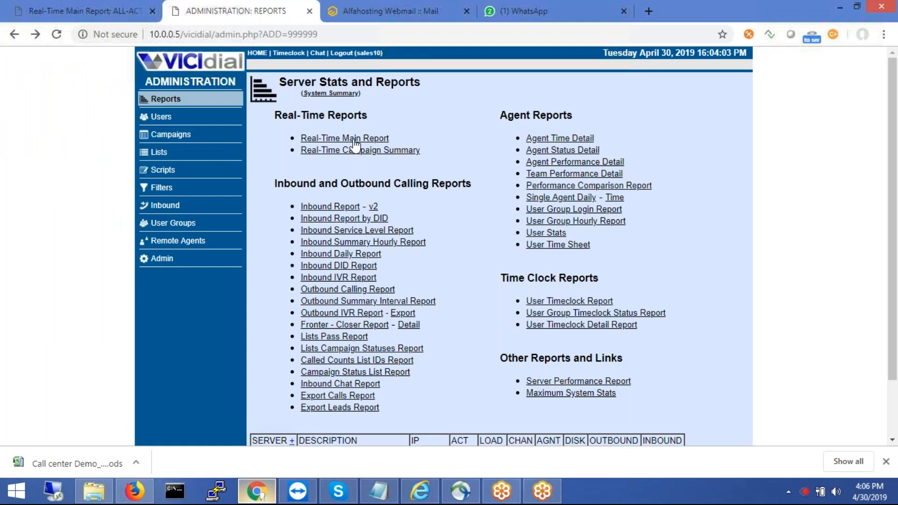
{"action": "left_click", "coordinate": [348, 139]}
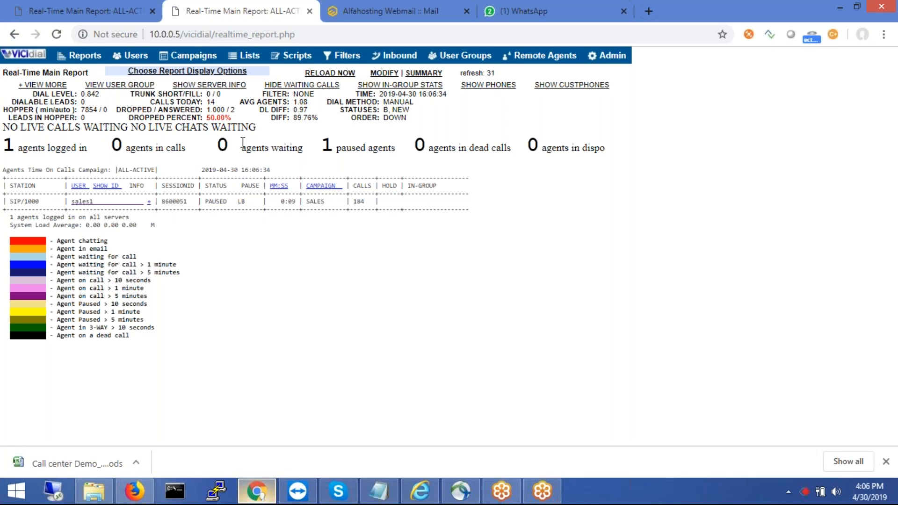
- Review the waiting, in-call, dispo and dead-call agent counts, then go to Reports
{"action": "left_click_drag", "start_coordinate": [241, 149], "coordinate": [246, 149]}
{"action": "left_click_drag", "start_coordinate": [125, 149], "coordinate": [131, 150]}
{"action": "left_click_drag", "start_coordinate": [542, 146], "coordinate": [546, 149]}
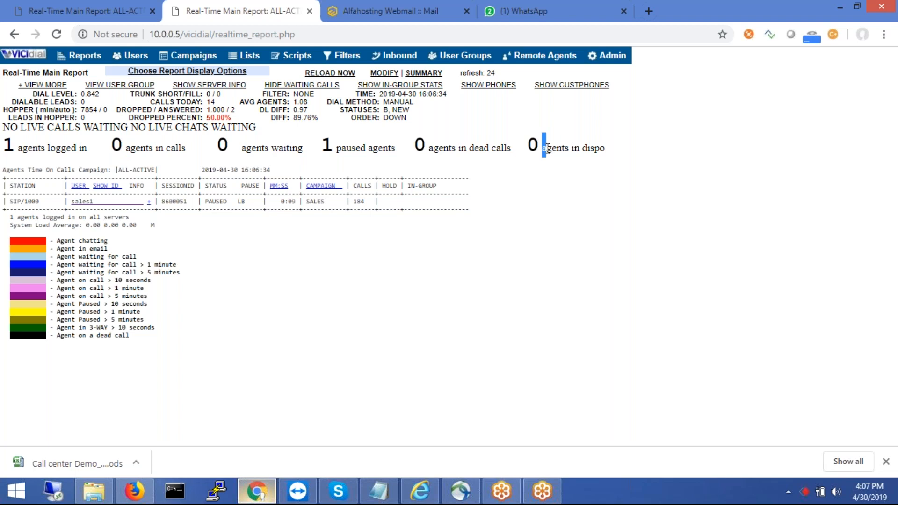
{"action": "left_click", "coordinate": [496, 211]}
{"action": "left_click_drag", "start_coordinate": [428, 151], "coordinate": [449, 150]}
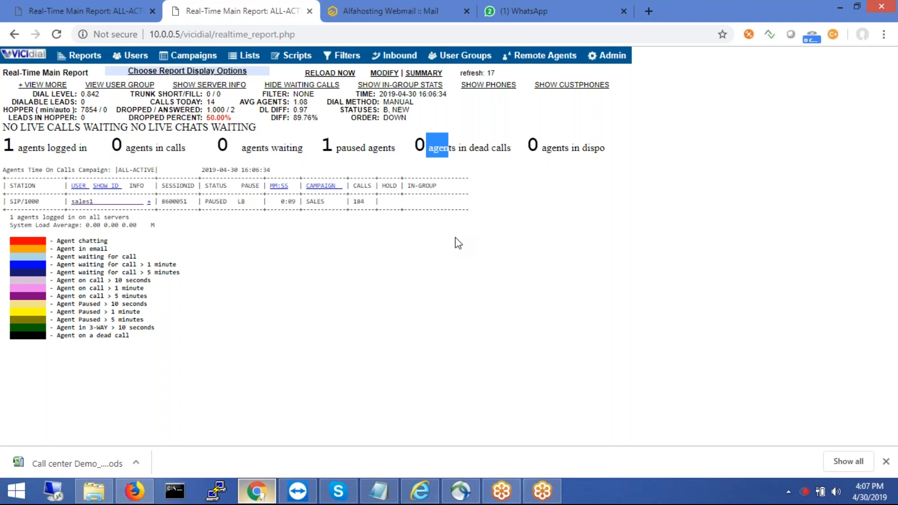
{"action": "left_click", "coordinate": [437, 243]}
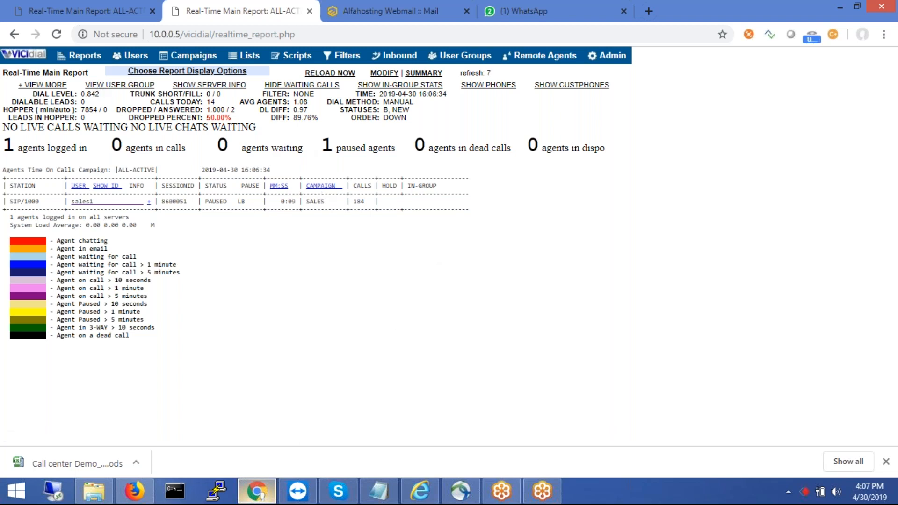
{"action": "left_click", "coordinate": [85, 56]}
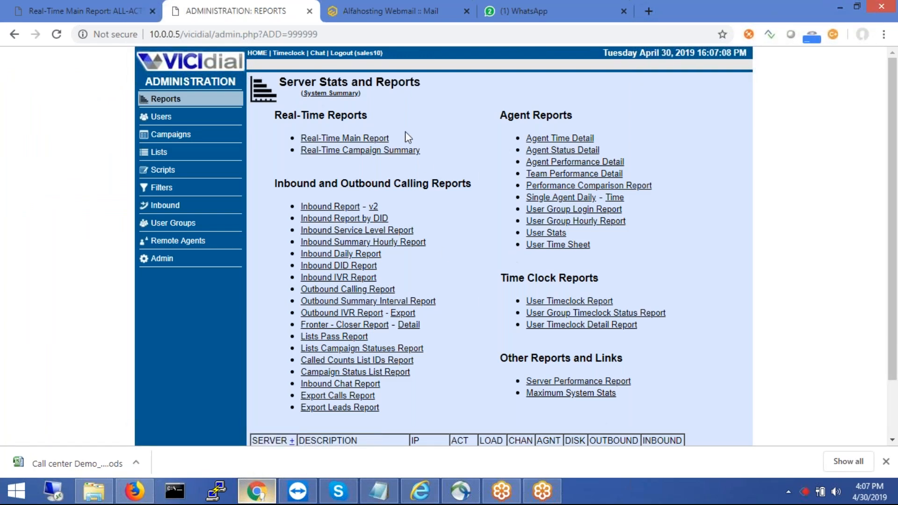
- Browse the Users list and the Campaigns listing, then open the lead Lists listing
{"action": "right_click", "coordinate": [181, 113]}
{"action": "left_click", "coordinate": [166, 116]}
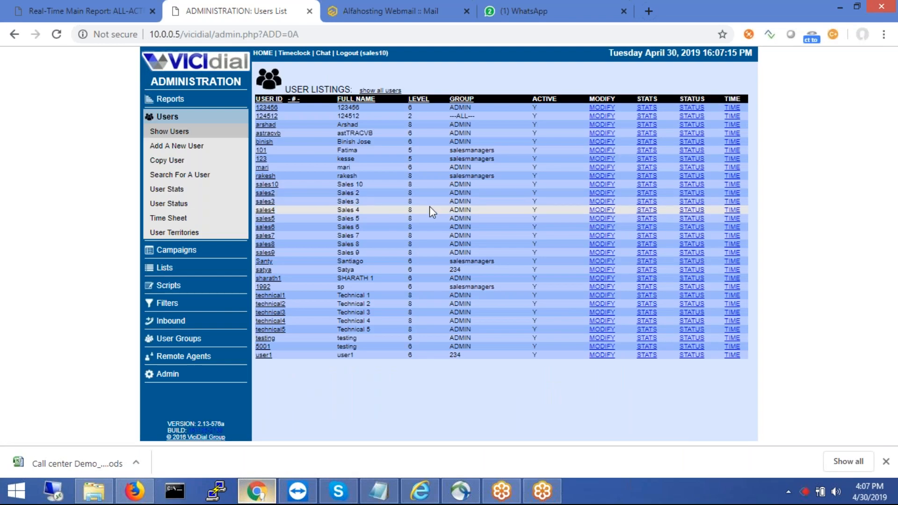
{"action": "left_click", "coordinate": [197, 253]}
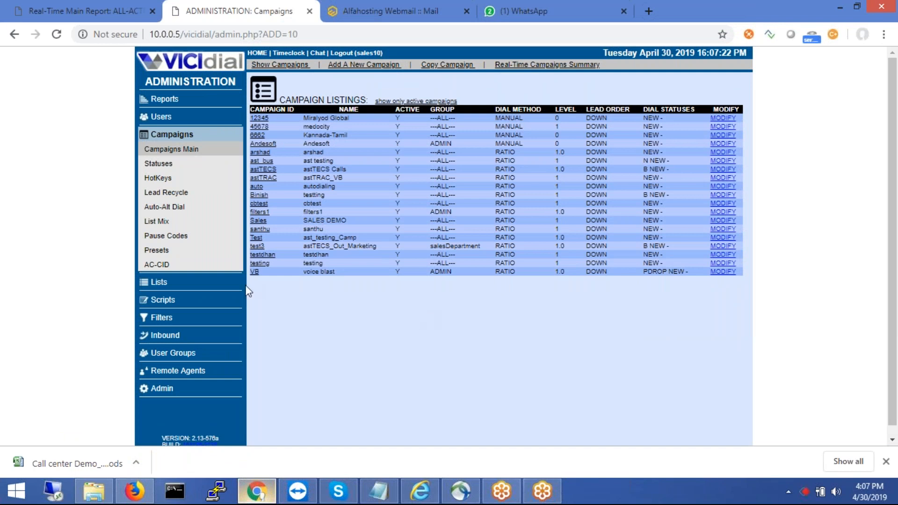
{"action": "left_click", "coordinate": [186, 280]}
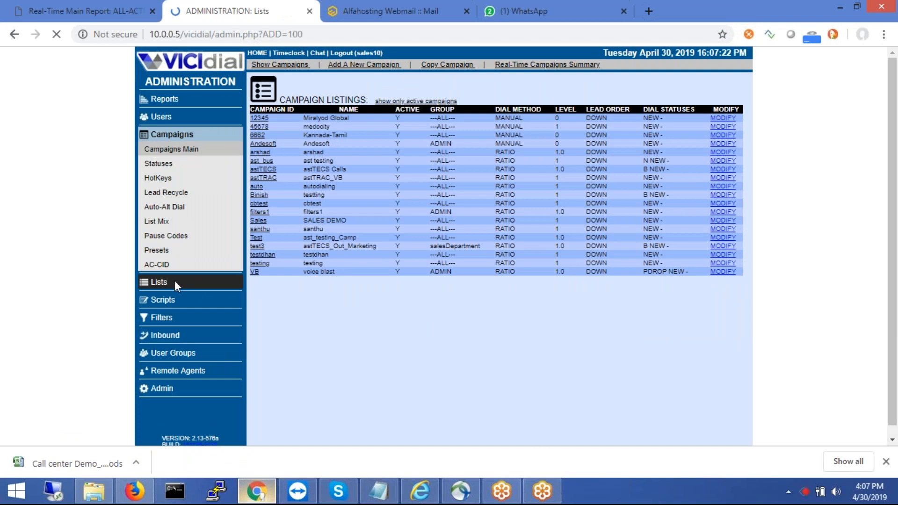
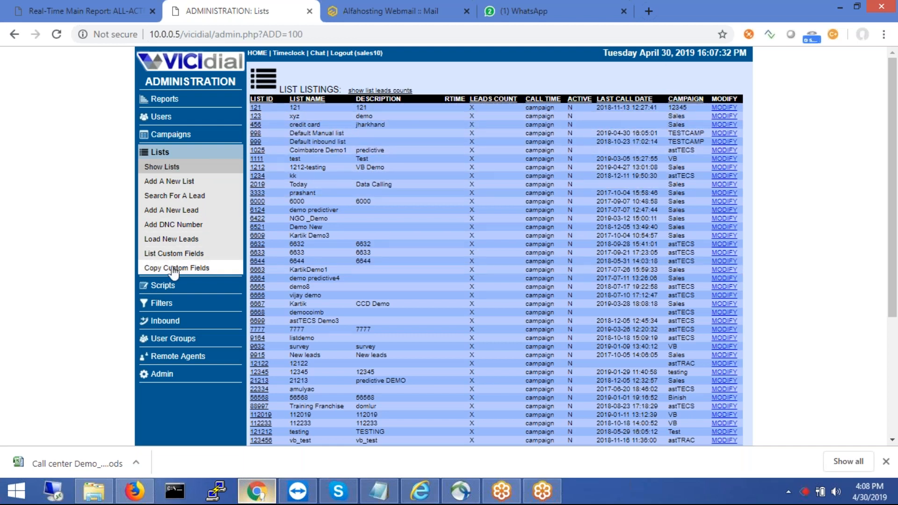
- Open the Scripts listing, then switch over to the agent web client window
{"action": "left_click", "coordinate": [159, 286]}
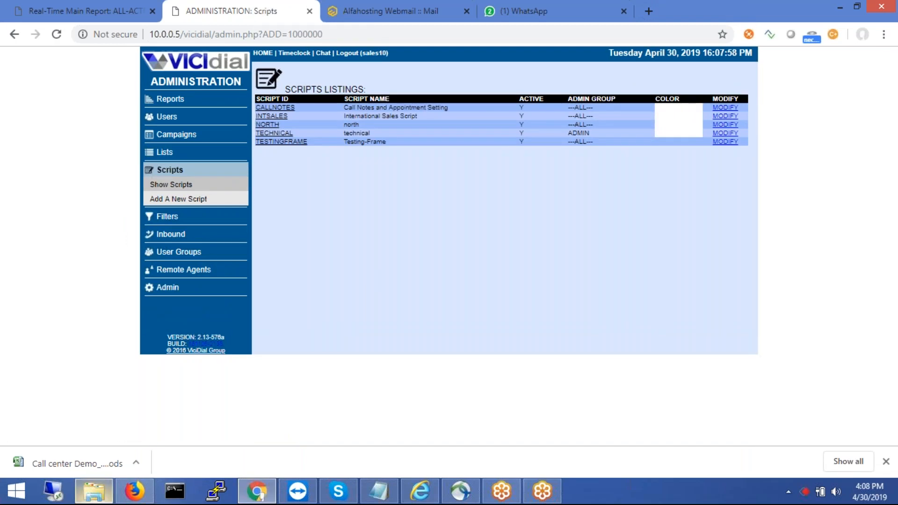
{"action": "left_click", "coordinate": [124, 499]}
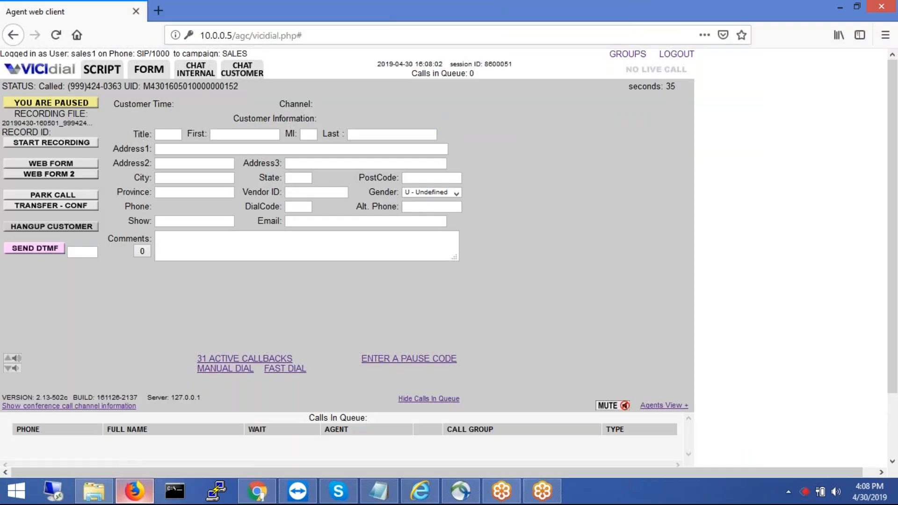
- View the empty agent SCRIPT panel, then open the Lead Filter listings (DROP72HOUR, OBBLOCKED, REDIALCALL)
{"action": "left_click", "coordinate": [108, 70]}
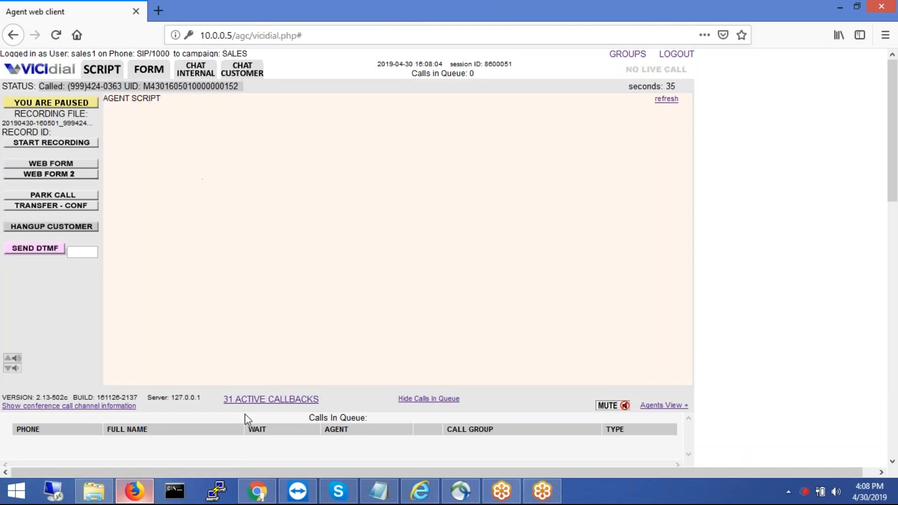
{"action": "left_click", "coordinate": [257, 491]}
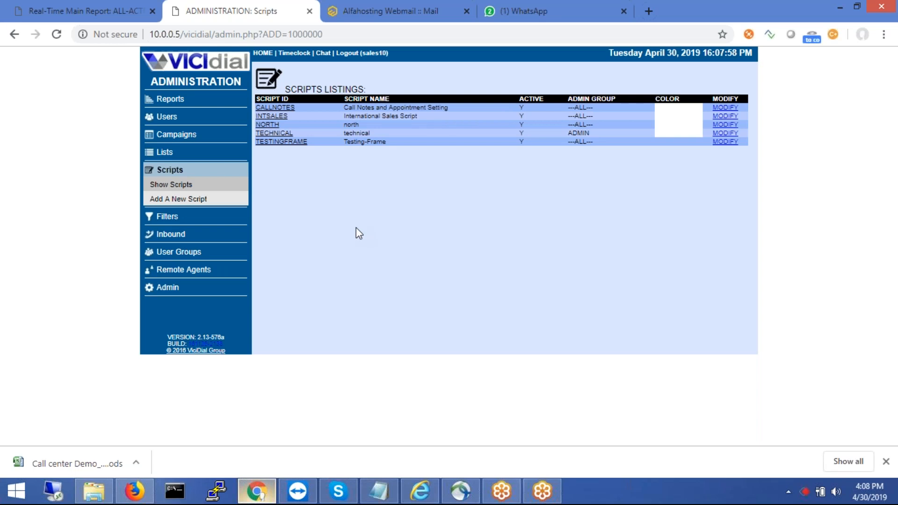
{"action": "left_click", "coordinate": [181, 216]}
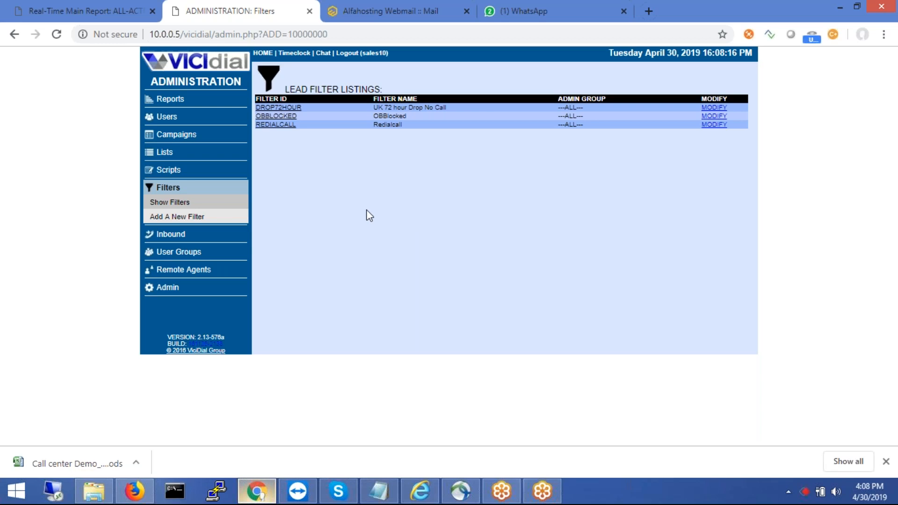
- Browse the Inbound group listings, then the User Groups and Remote Agents listings
{"action": "left_click", "coordinate": [180, 235]}
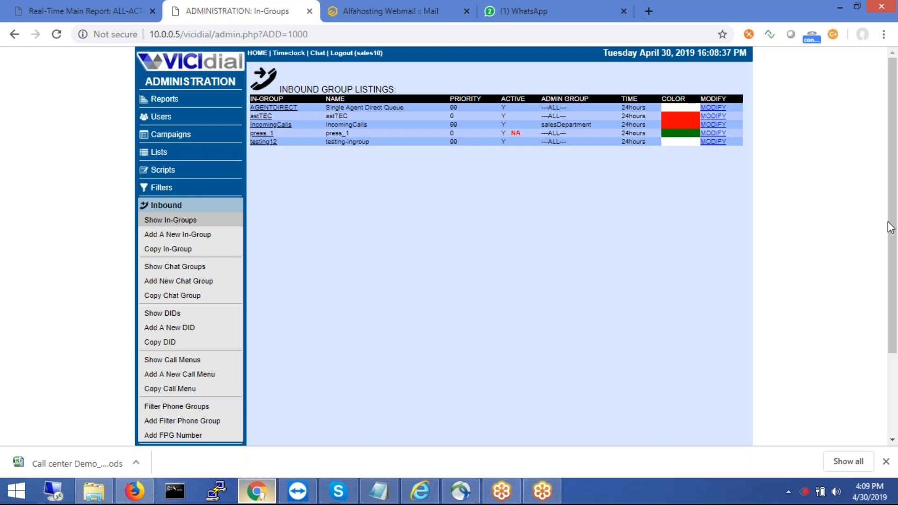
{"action": "left_click_drag", "start_coordinate": [890, 227], "coordinate": [890, 267]}
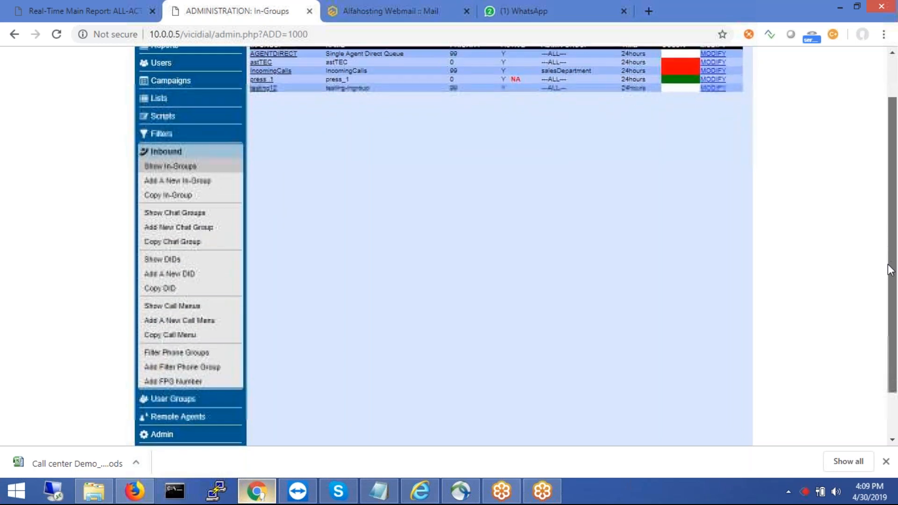
{"action": "left_click", "coordinate": [169, 400]}
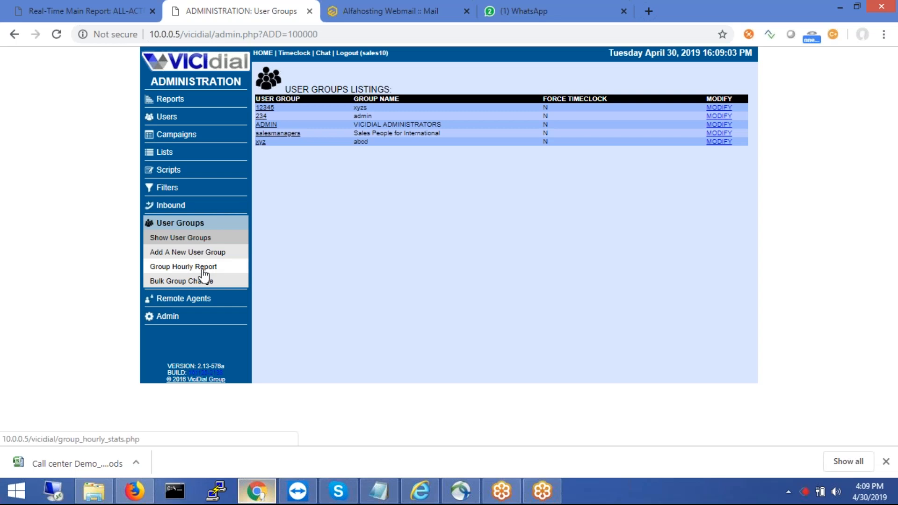
{"action": "left_click", "coordinate": [189, 300]}
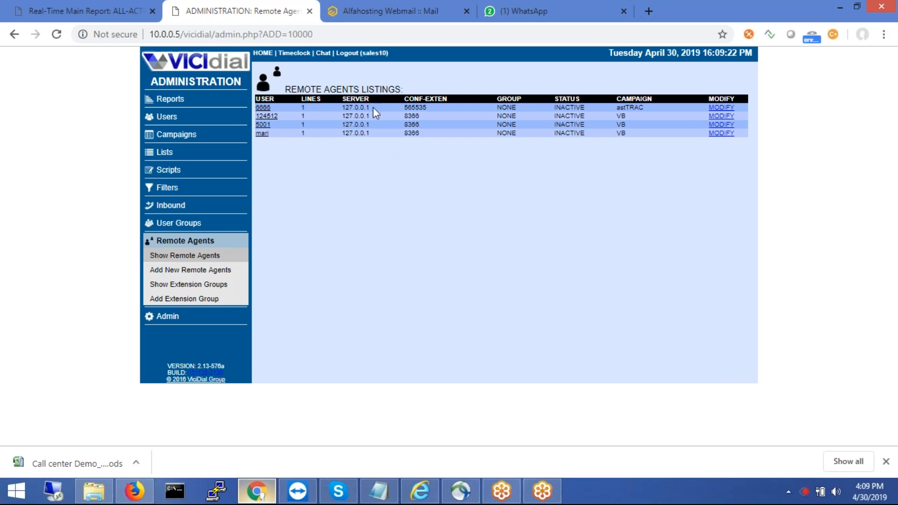
- Open the Administration page and clear an accidental text selection
{"action": "left_click", "coordinate": [188, 317]}
{"action": "left_click_drag", "start_coordinate": [202, 306], "coordinate": [481, 368]}
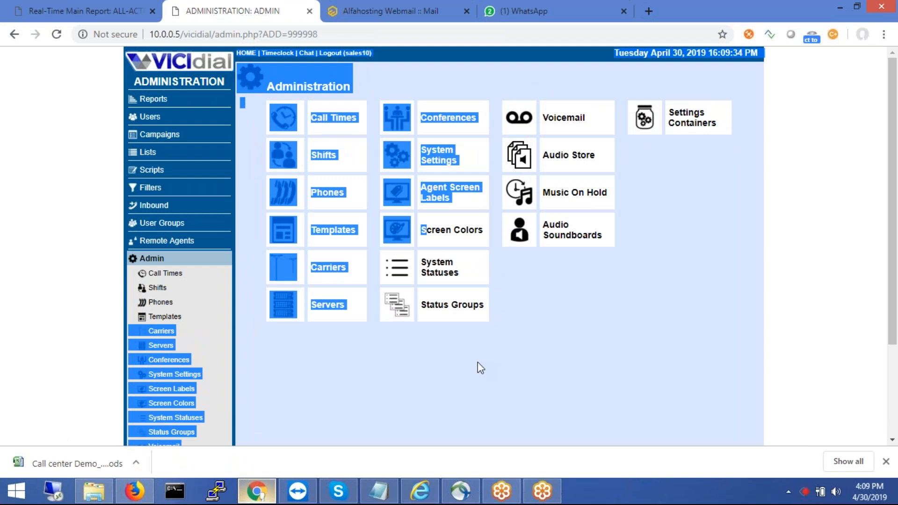
{"action": "left_click", "coordinate": [464, 376]}
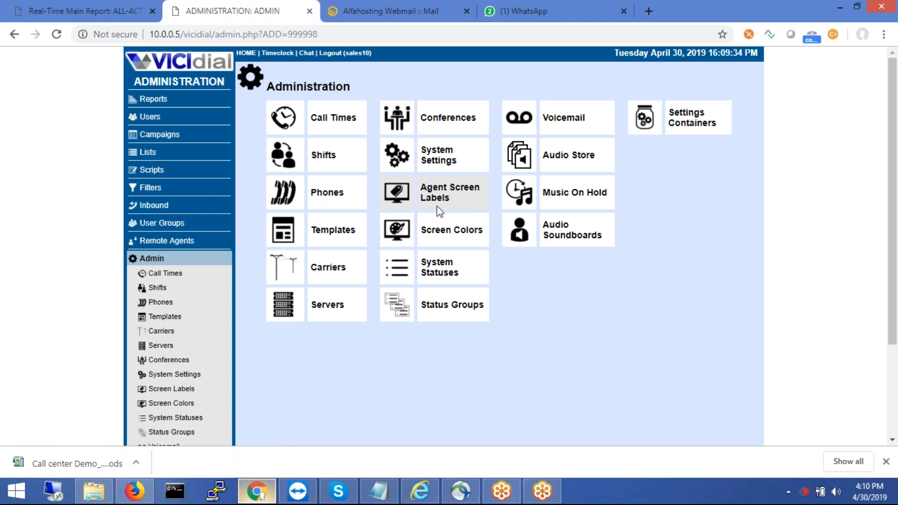
- In the agent client, resume then re-pause the agent with the MD - Manual Dial code
{"action": "left_click", "coordinate": [136, 491]}
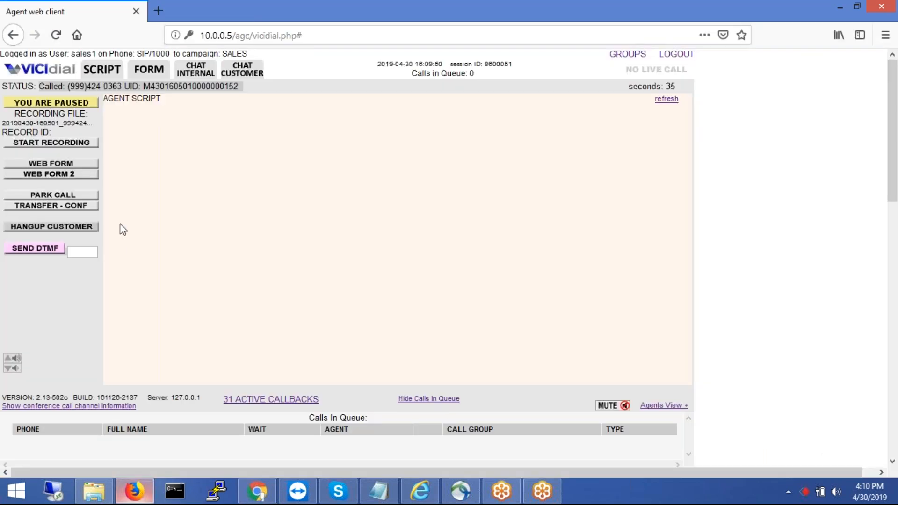
{"action": "left_click", "coordinate": [45, 107]}
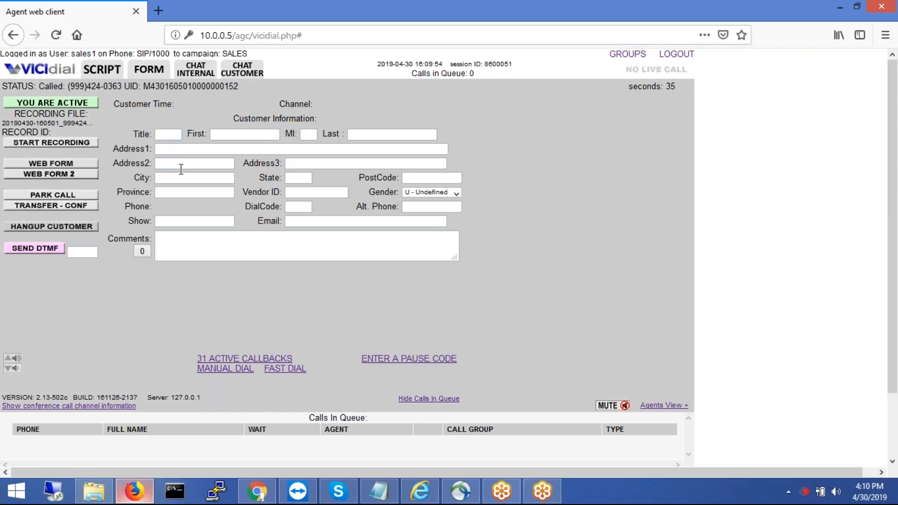
{"action": "left_click", "coordinate": [40, 104]}
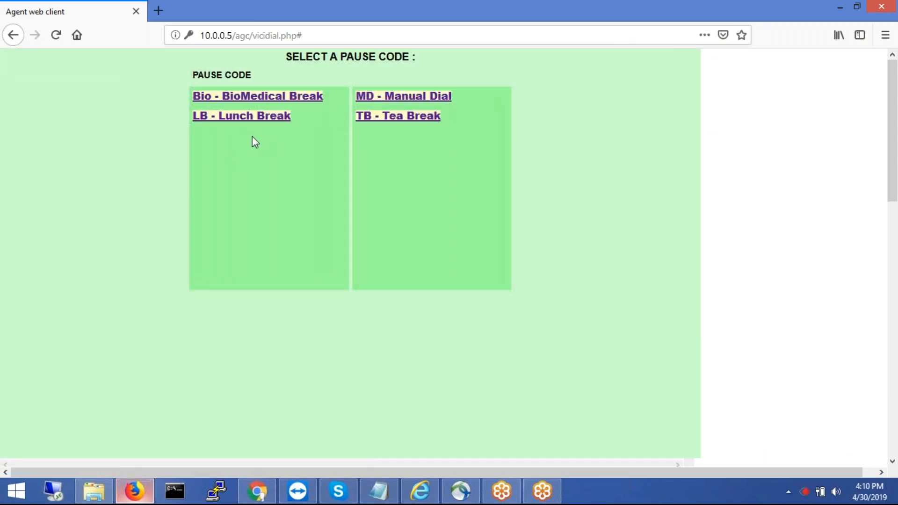
{"action": "left_click", "coordinate": [411, 100]}
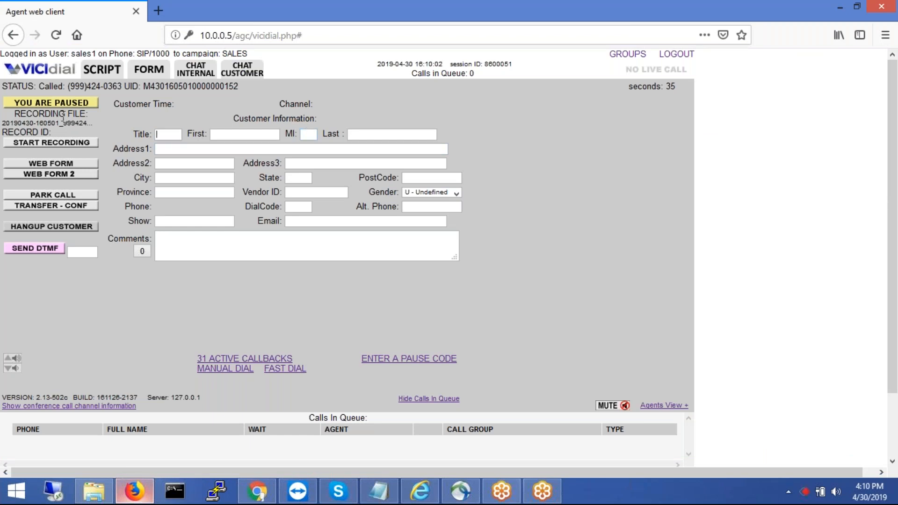
{"action": "left_click", "coordinate": [273, 490]}
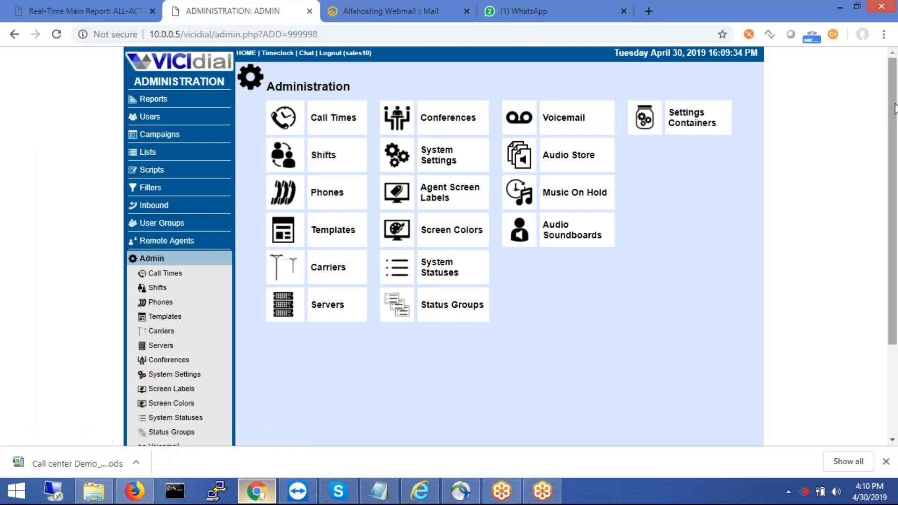
- Scroll through the Administration tools, then return to the admin home Reports summary
{"action": "left_click_drag", "start_coordinate": [894, 110], "coordinate": [894, 132]}
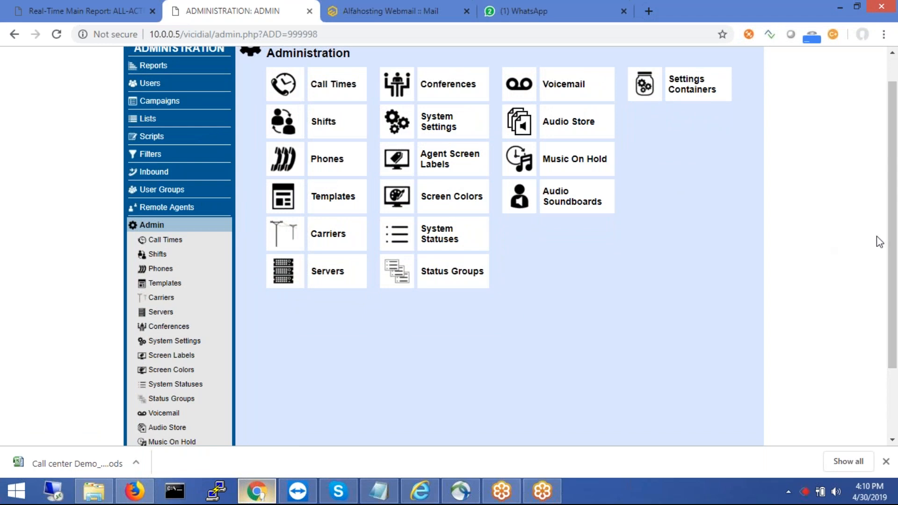
{"action": "left_click_drag", "start_coordinate": [895, 238], "coordinate": [890, 209]}
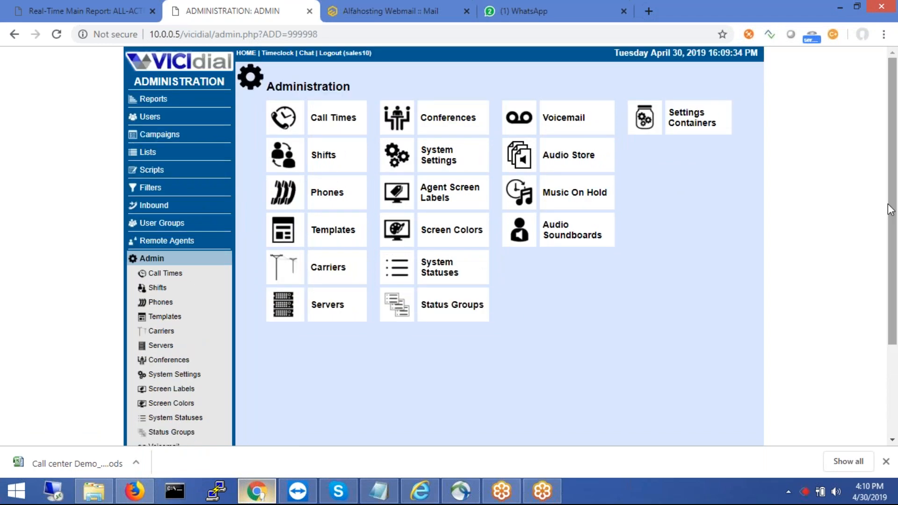
{"action": "scroll", "coordinate": [892, 234], "scroll_direction": "down", "scroll_amount": 3}
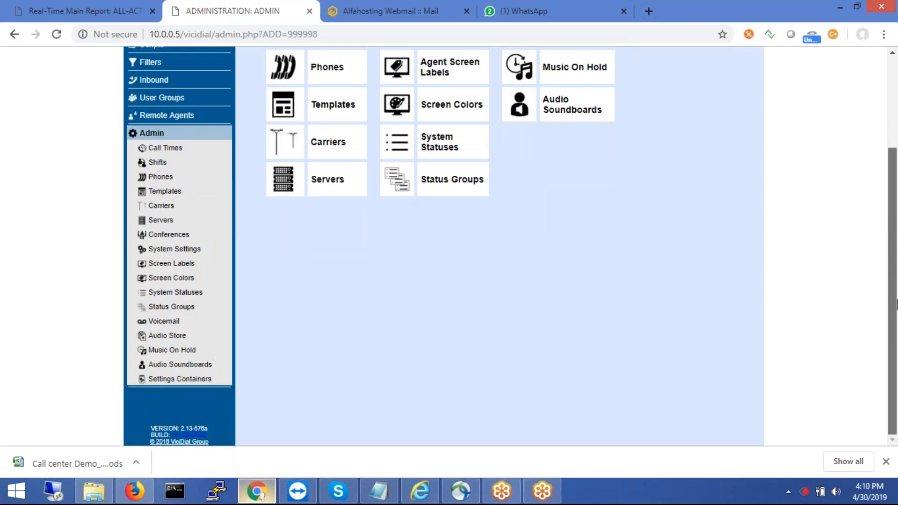
{"action": "scroll", "coordinate": [894, 253], "scroll_direction": "up", "scroll_amount": 2}
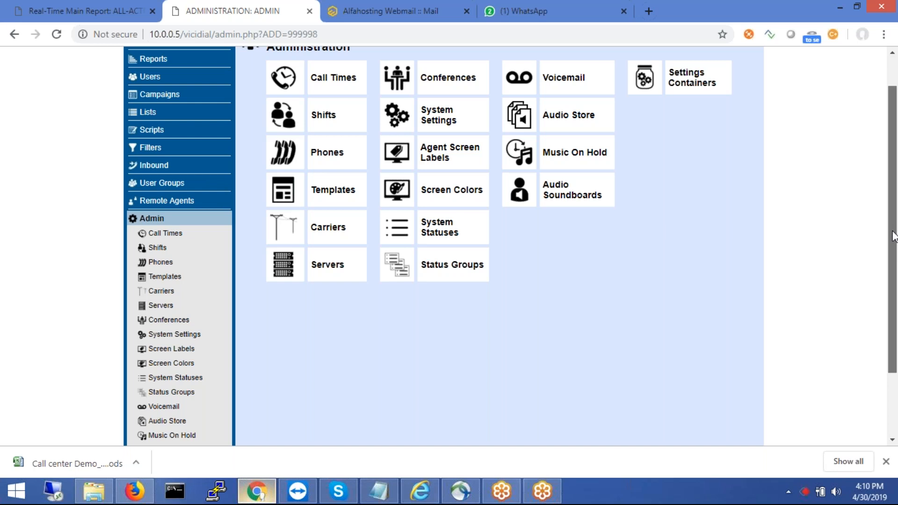
{"action": "scroll", "coordinate": [893, 237], "scroll_direction": "up", "scroll_amount": 2}
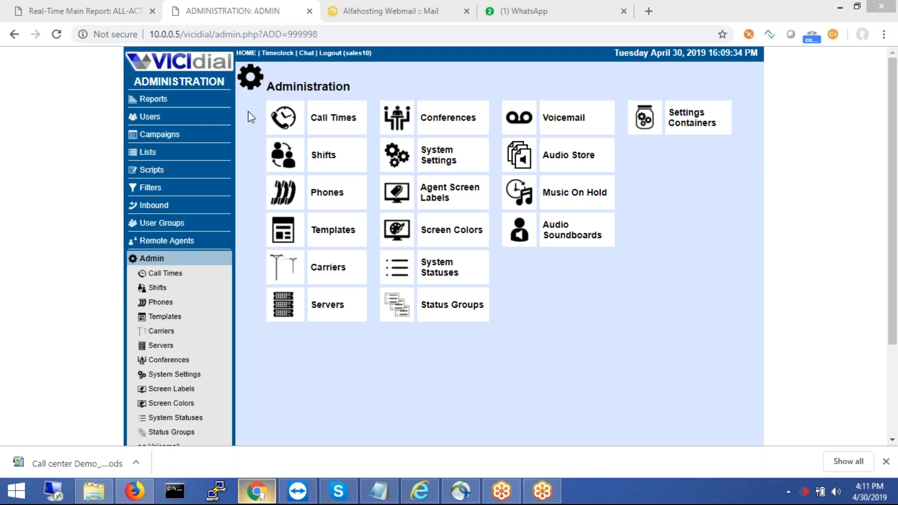
{"action": "left_click", "coordinate": [183, 71]}
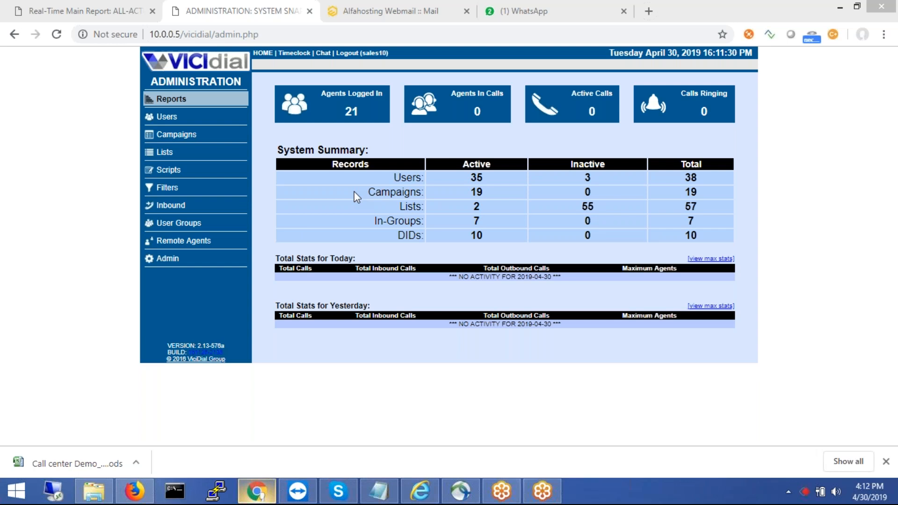
- Switch from the admin window to the paused agent web client in Firefox
{"action": "left_click", "coordinate": [328, 360]}
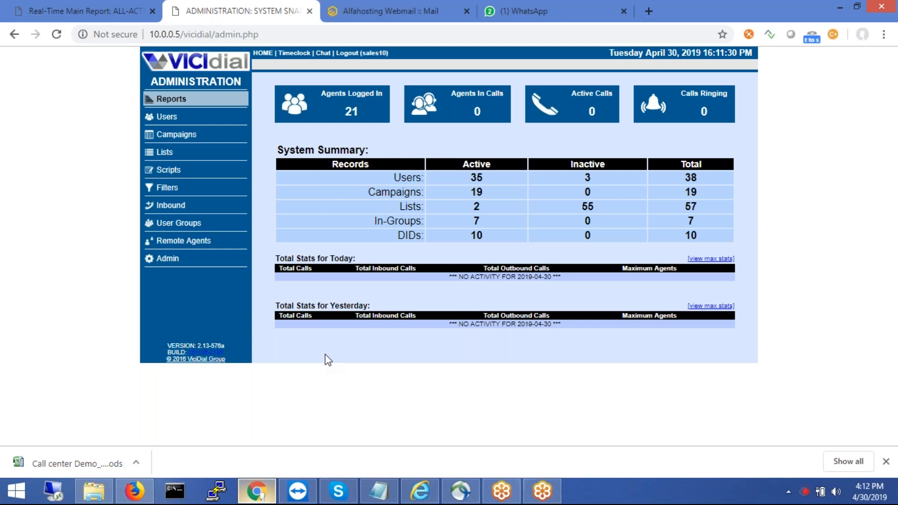
{"action": "left_click", "coordinate": [128, 496]}
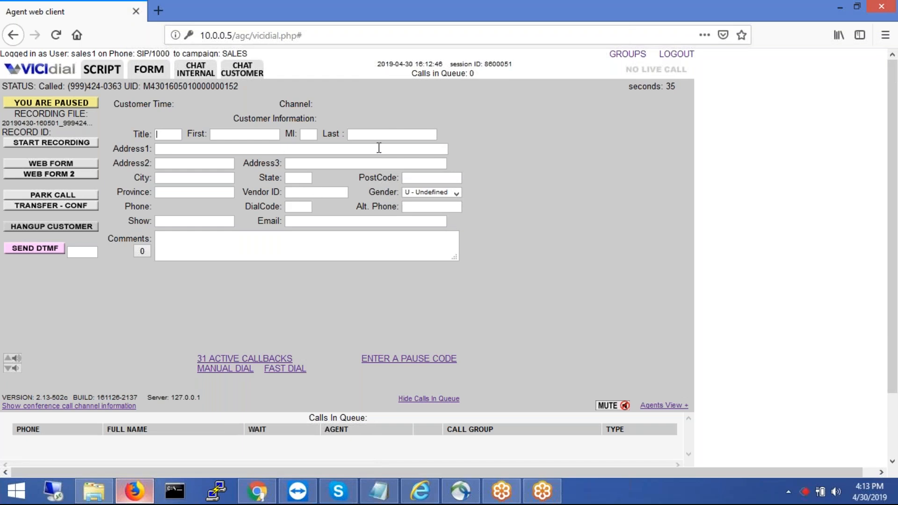
- Re-pause with the MD code and manually dial the customer's phone number
{"action": "left_click", "coordinate": [70, 105]}
{"action": "left_click", "coordinate": [70, 106]}
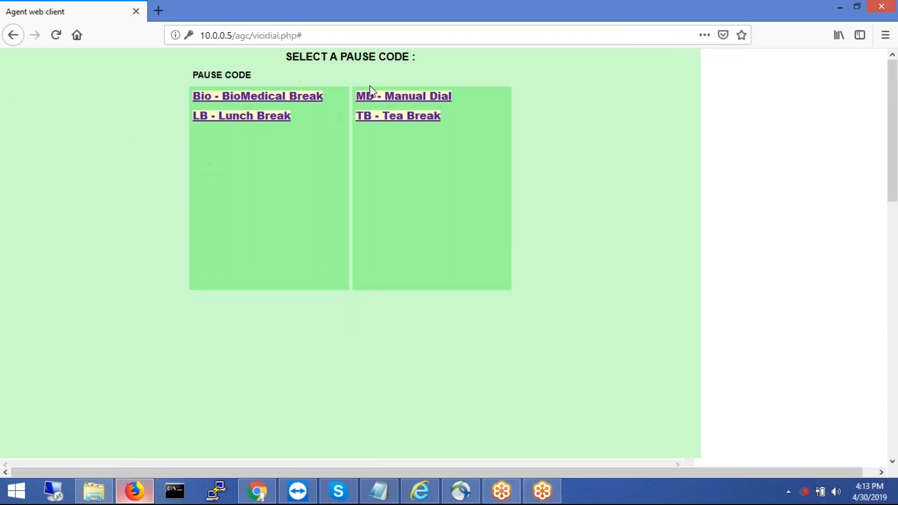
{"action": "left_click", "coordinate": [376, 97]}
{"action": "left_click", "coordinate": [236, 369]}
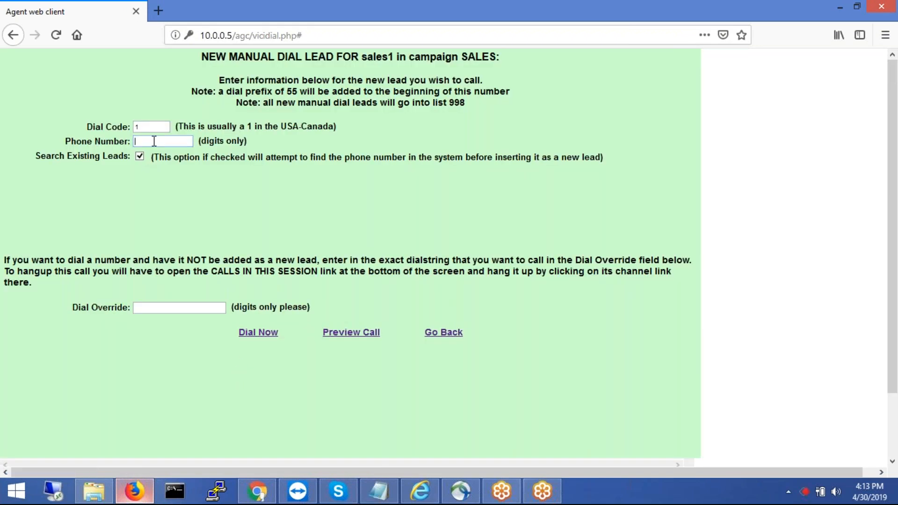
{"action": "left_click", "coordinate": [252, 332]}
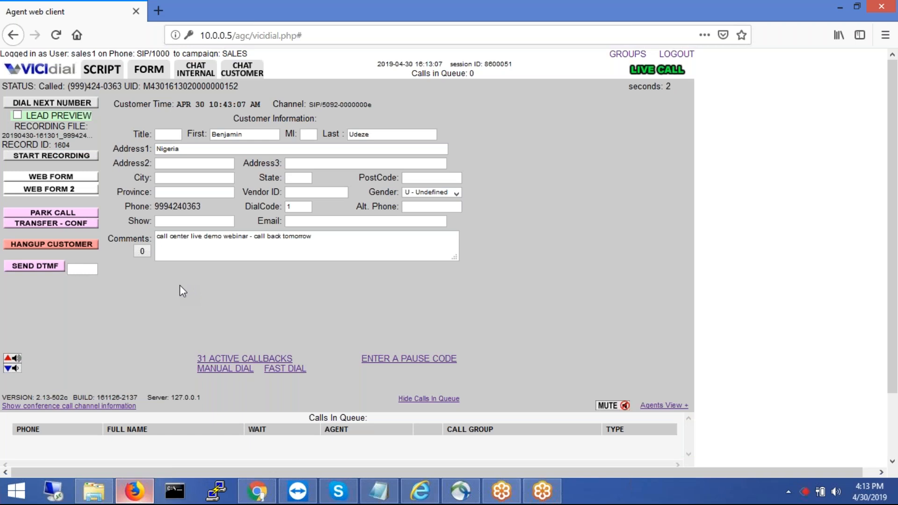
- Hang up the customer, submit a disposition with dialing paused, and pause as MD - Manual Dial
{"action": "left_click", "coordinate": [62, 225]}
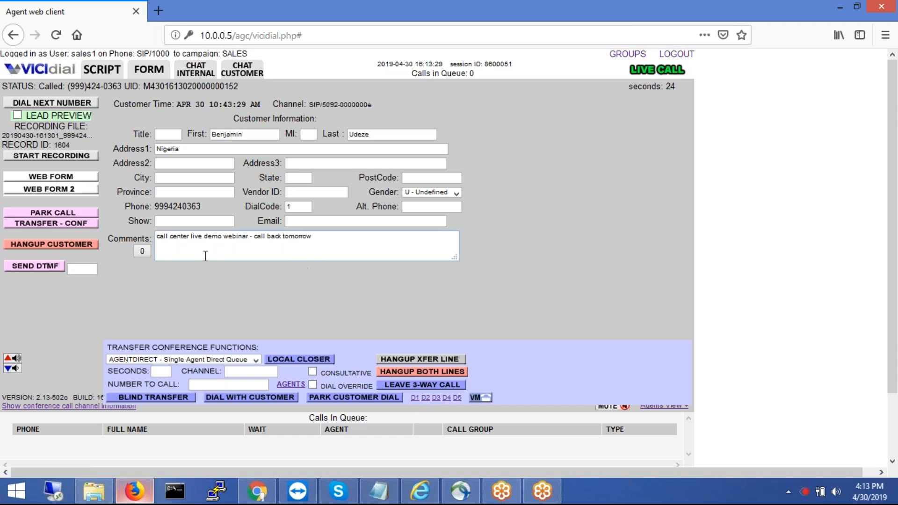
{"action": "left_click", "coordinate": [49, 244]}
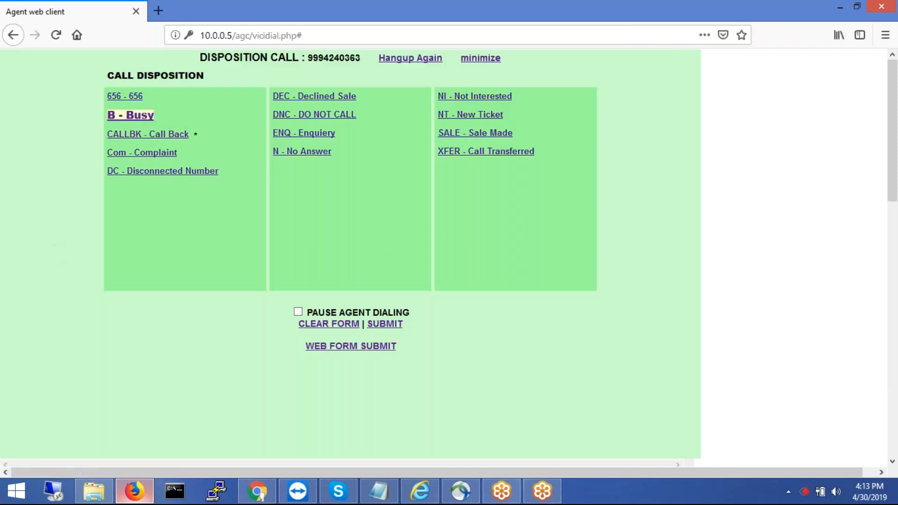
{"action": "left_click", "coordinate": [300, 312]}
{"action": "left_click", "coordinate": [388, 325]}
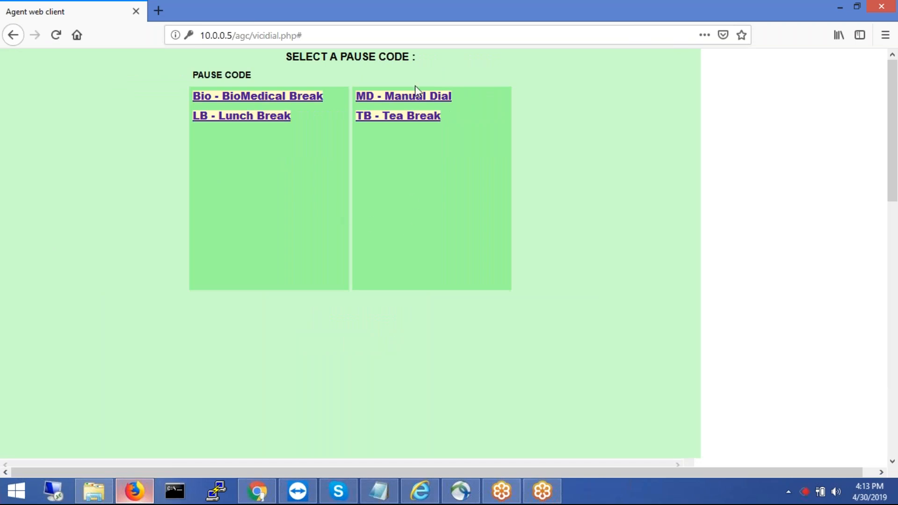
{"action": "left_click", "coordinate": [400, 98]}
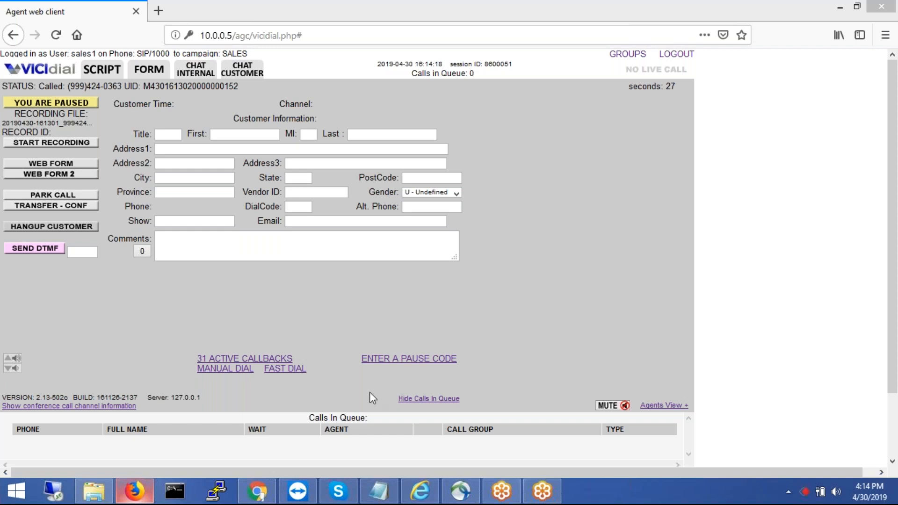
- Return to the admin summary showing 21 agents logged in and 0 active calls
{"action": "left_click", "coordinate": [258, 492]}
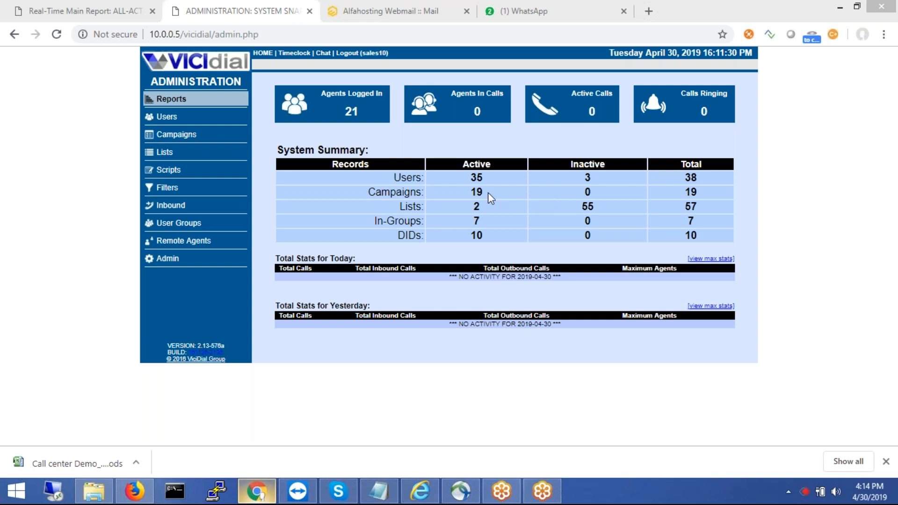
- Start a new list with List ID 12345 and the name 'demo'
{"action": "left_click", "coordinate": [183, 154]}
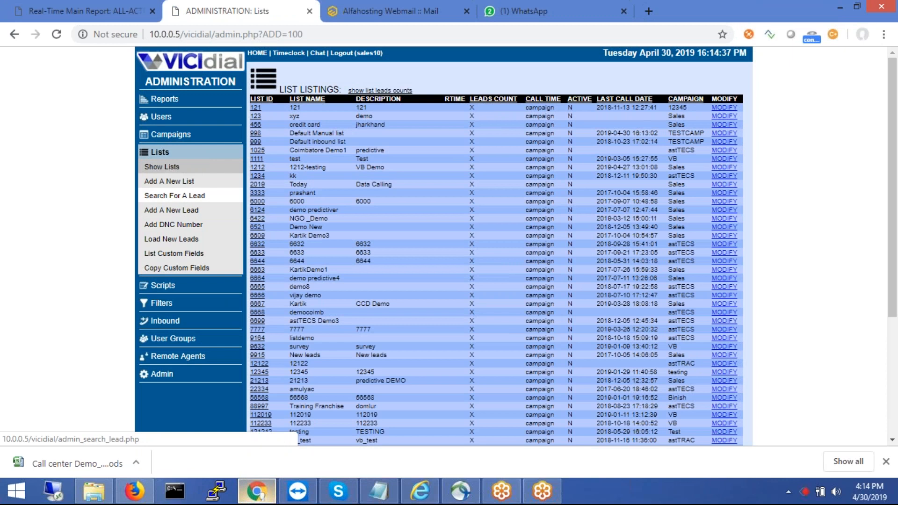
{"action": "left_click", "coordinate": [186, 183]}
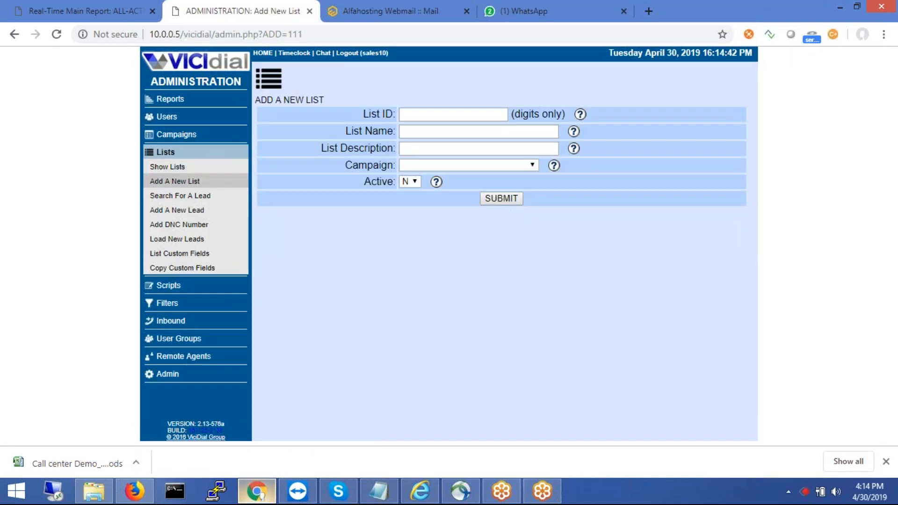
{"action": "left_click", "coordinate": [448, 114]}
{"action": "type", "text": "12345"}
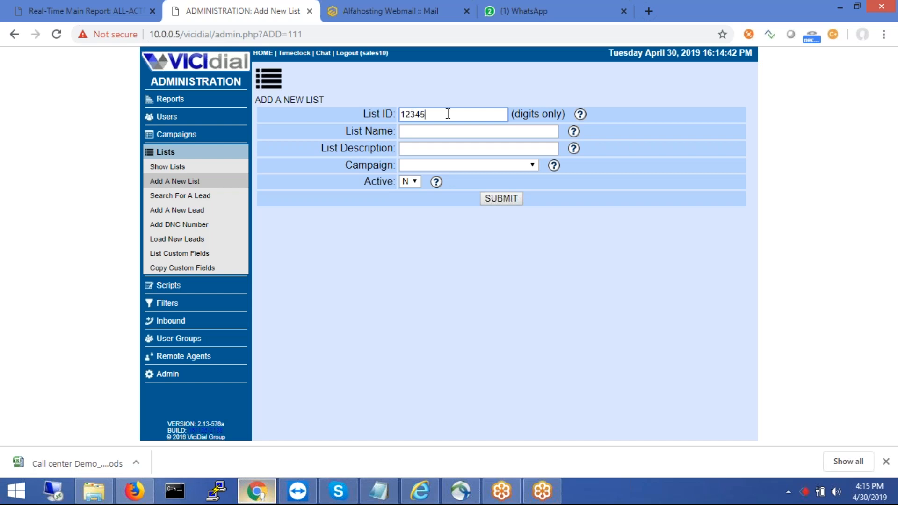
{"action": "left_click", "coordinate": [428, 133]}
{"action": "type", "text": "demo"}
- Describe it as 'demo call center', assign it to Sales, and submit; the duplicate ID is rejected
{"action": "left_click", "coordinate": [427, 148]}
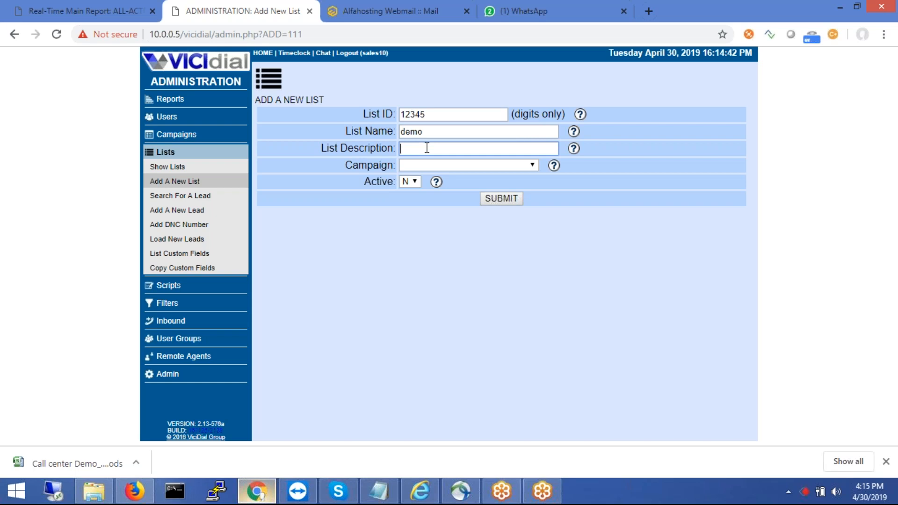
{"action": "double_click", "coordinate": [426, 148]}
{"action": "type", "text": "den"}
{"action": "type", "text": " call cen"}
{"action": "type", "text": "ter"}
{"action": "right_click", "coordinate": [445, 166]}
{"action": "key", "text": "Escape"}
{"action": "left_click", "coordinate": [445, 167]}
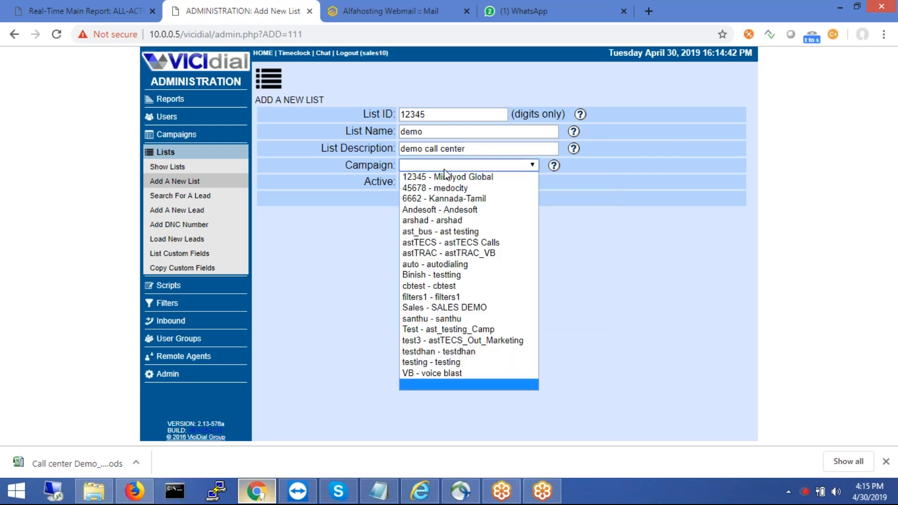
{"action": "left_click", "coordinate": [438, 307]}
{"action": "left_click", "coordinate": [492, 198]}
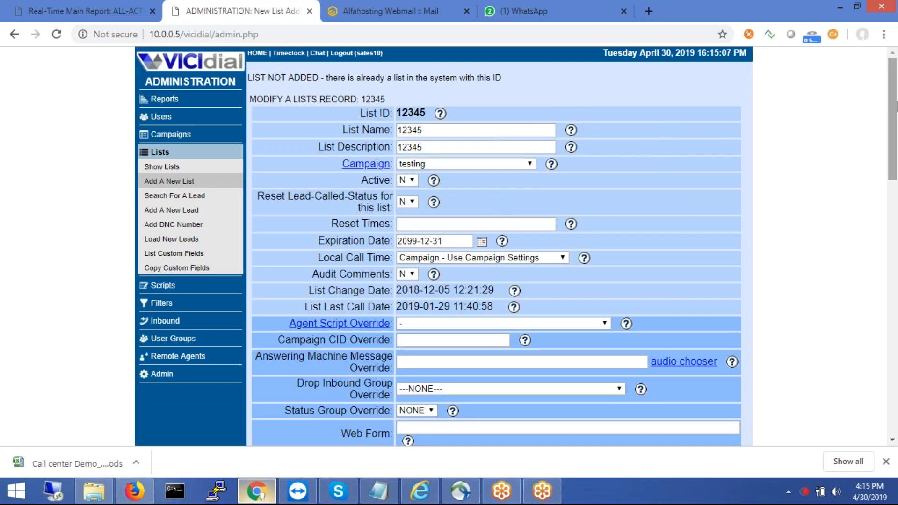
{"action": "left_click_drag", "start_coordinate": [892, 113], "coordinate": [896, 248]}
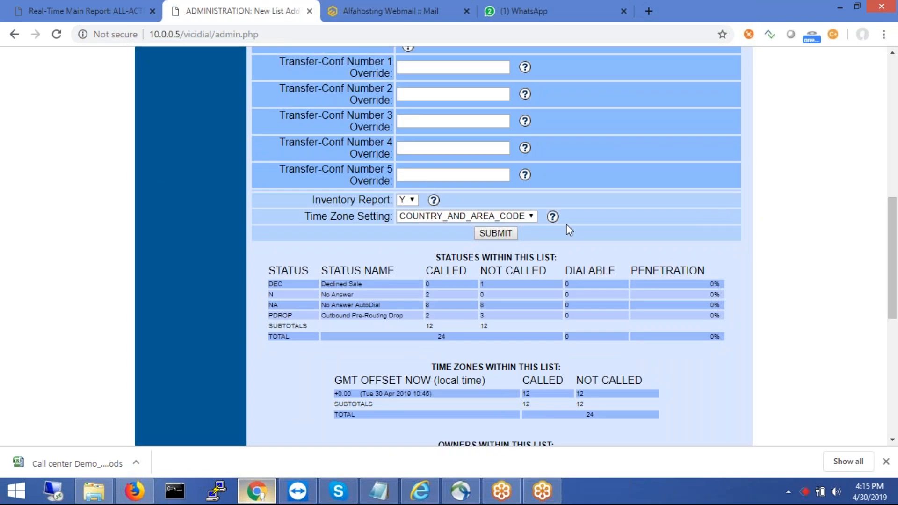
{"action": "left_click_drag", "start_coordinate": [892, 230], "coordinate": [896, 340]}
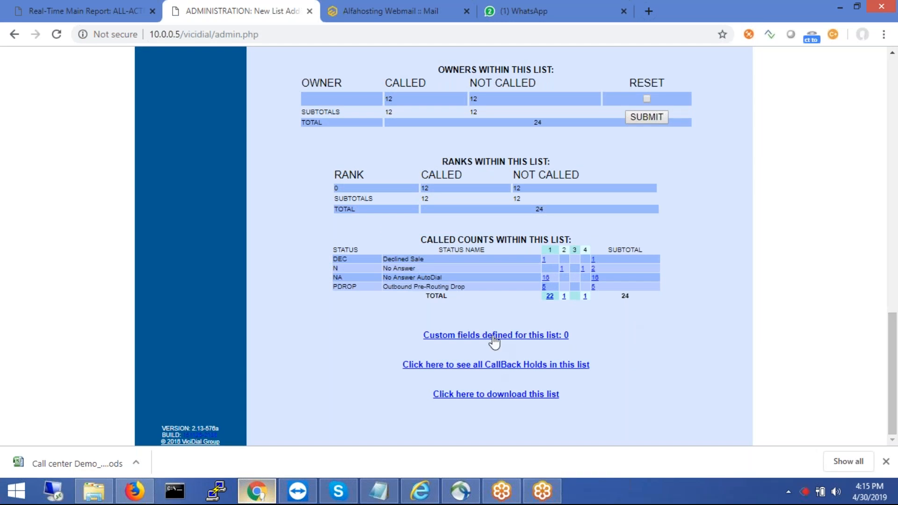
- Scroll list 12345's record to its lead summaries, keeping Time Zone Setting at COUNTRY_AND_AREA_CODE
{"action": "left_click_drag", "start_coordinate": [893, 339], "coordinate": [877, 241]}
{"action": "scroll", "coordinate": [870, 109], "scroll_direction": "up", "scroll_amount": 10}
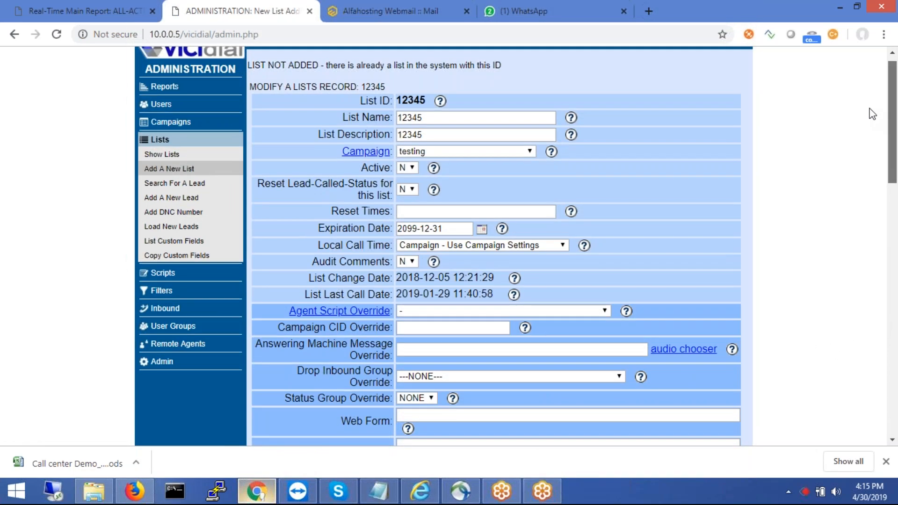
{"action": "scroll", "coordinate": [872, 113], "scroll_direction": "down", "scroll_amount": 2}
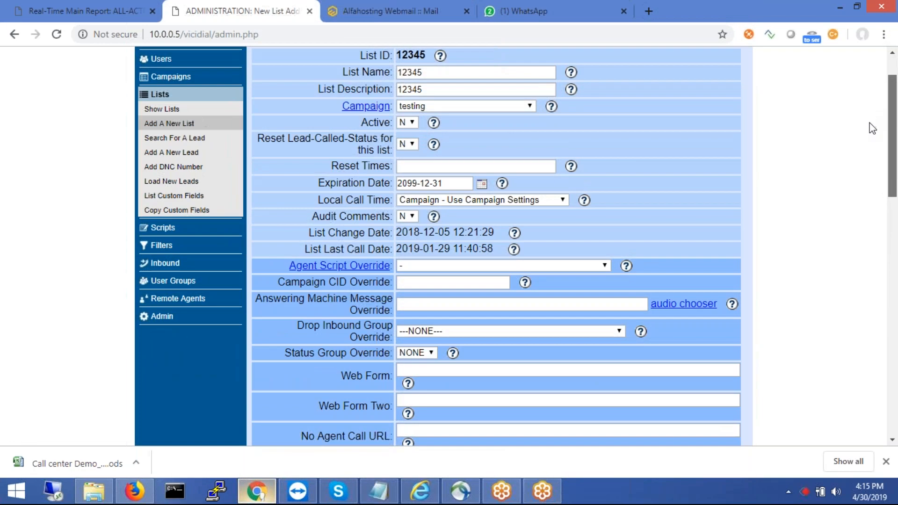
{"action": "scroll", "coordinate": [874, 139], "scroll_direction": "down", "scroll_amount": 5}
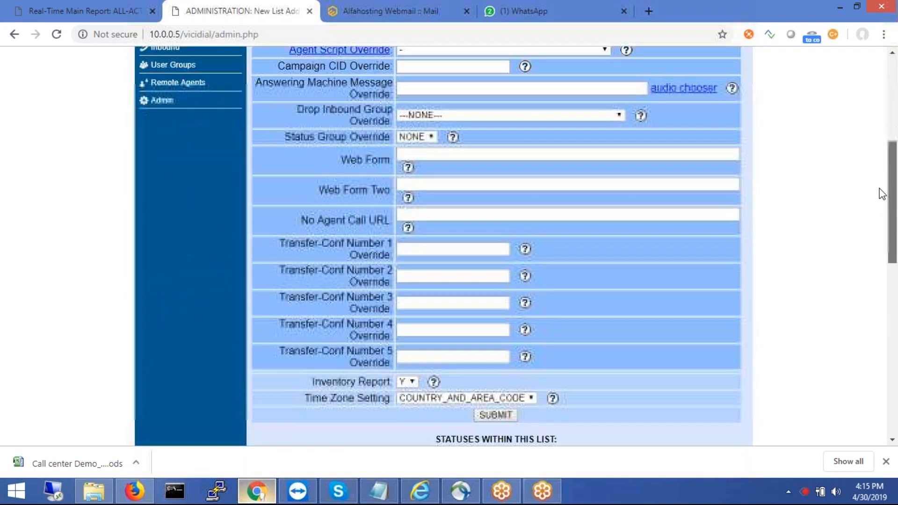
{"action": "scroll", "coordinate": [883, 206], "scroll_direction": "down", "scroll_amount": 1}
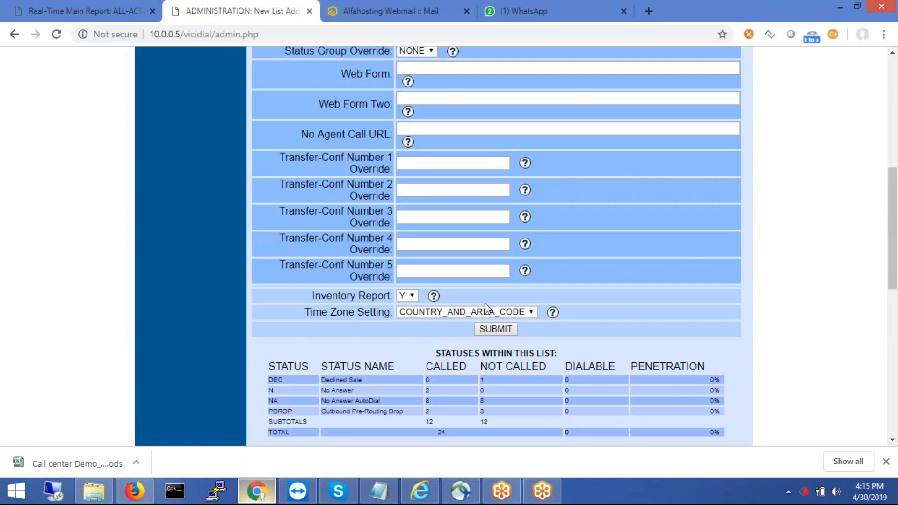
{"action": "left_click", "coordinate": [488, 316]}
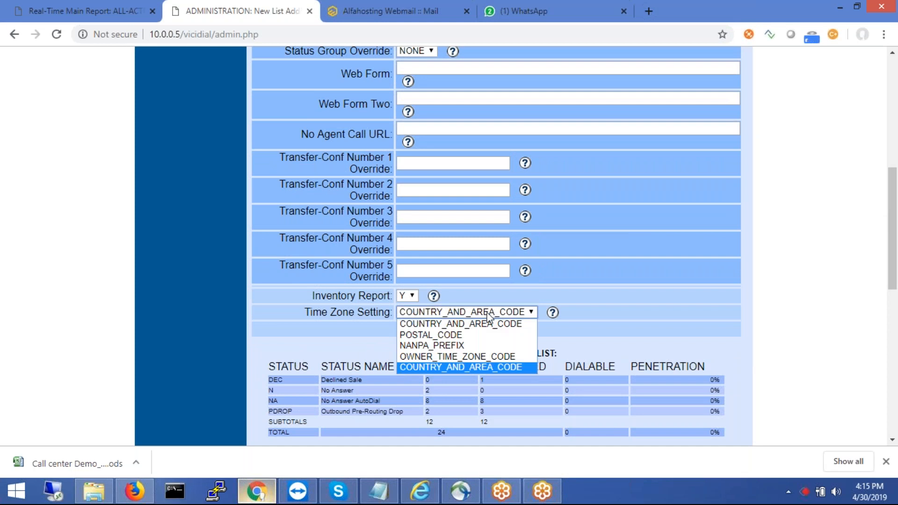
{"action": "left_click", "coordinate": [489, 316]}
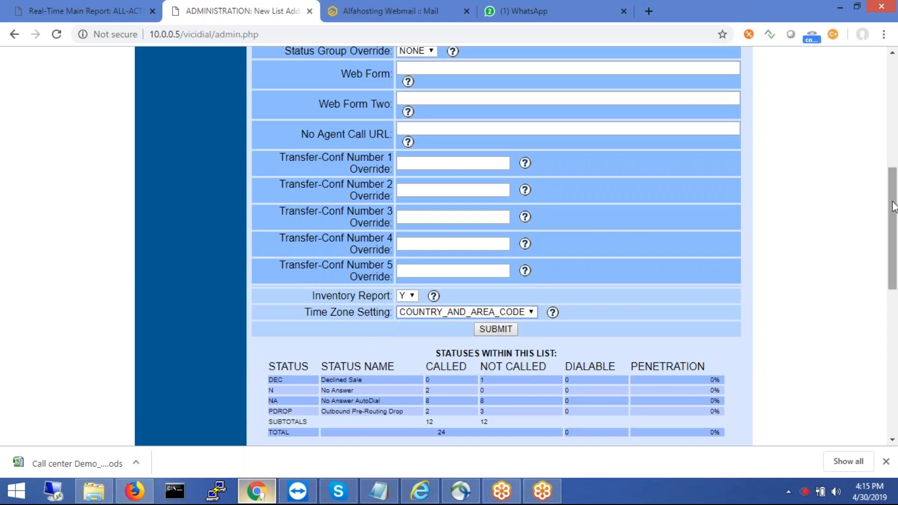
{"action": "left_click_drag", "start_coordinate": [893, 207], "coordinate": [895, 306]}
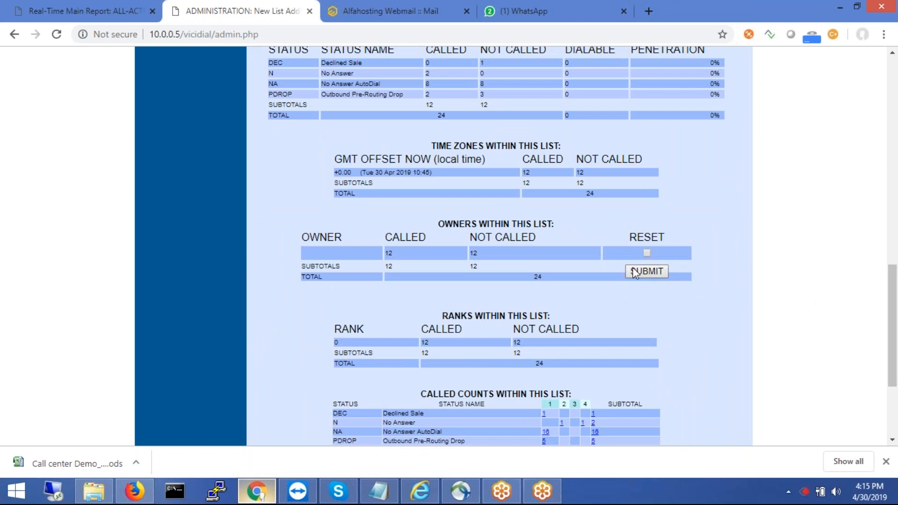
{"action": "left_click_drag", "start_coordinate": [895, 321], "coordinate": [896, 371]}
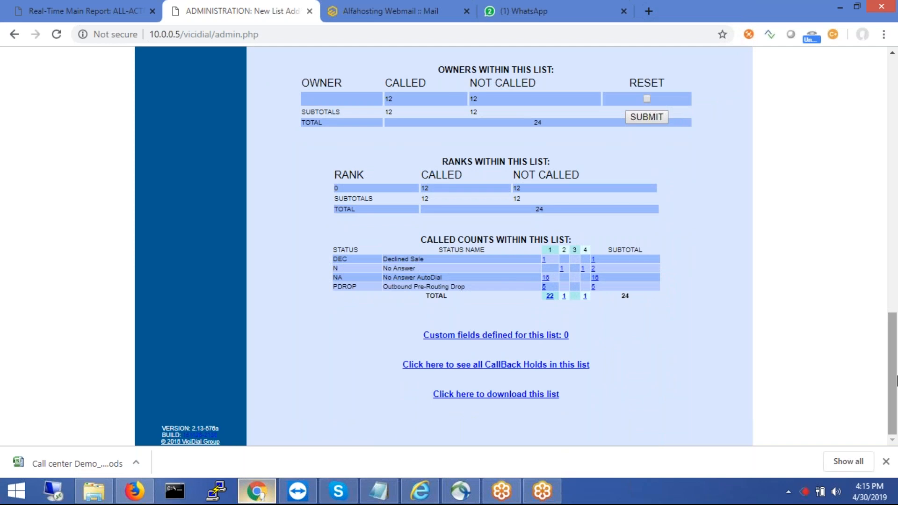
- Save list 12345 to the Desktop as LIST_12345_20190430-161545.txt
{"action": "left_click", "coordinate": [484, 395]}
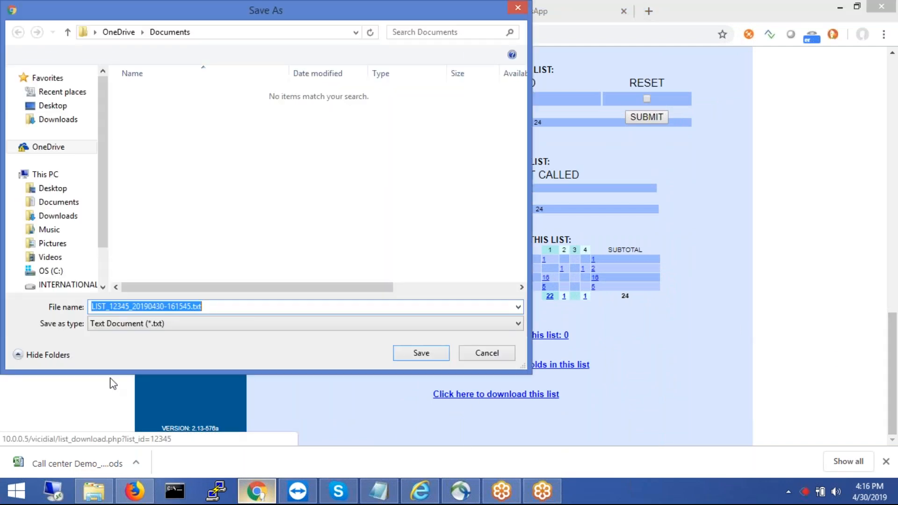
{"action": "left_click", "coordinate": [64, 107]}
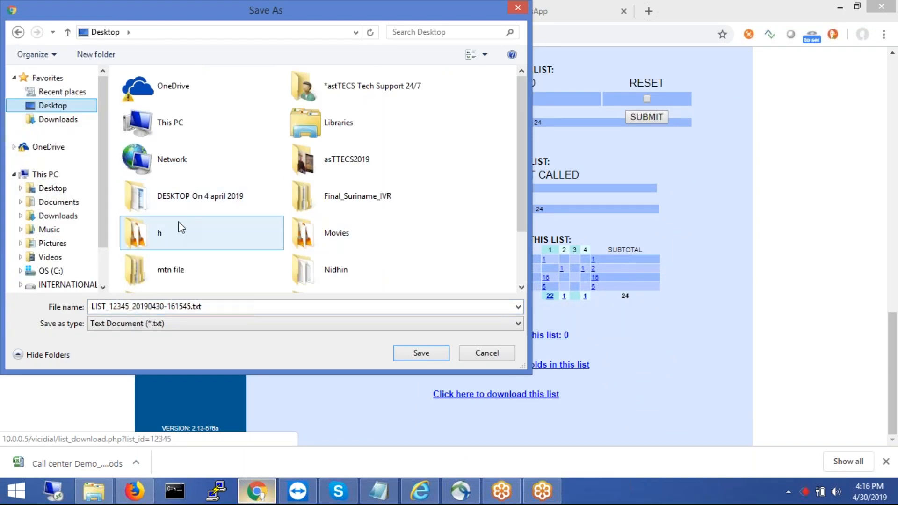
{"action": "left_click", "coordinate": [421, 356]}
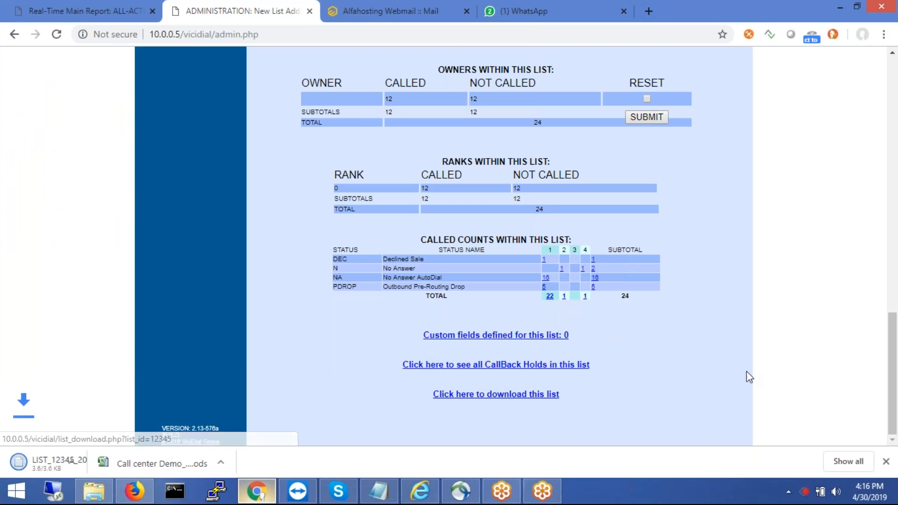
{"action": "left_click", "coordinate": [135, 461]}
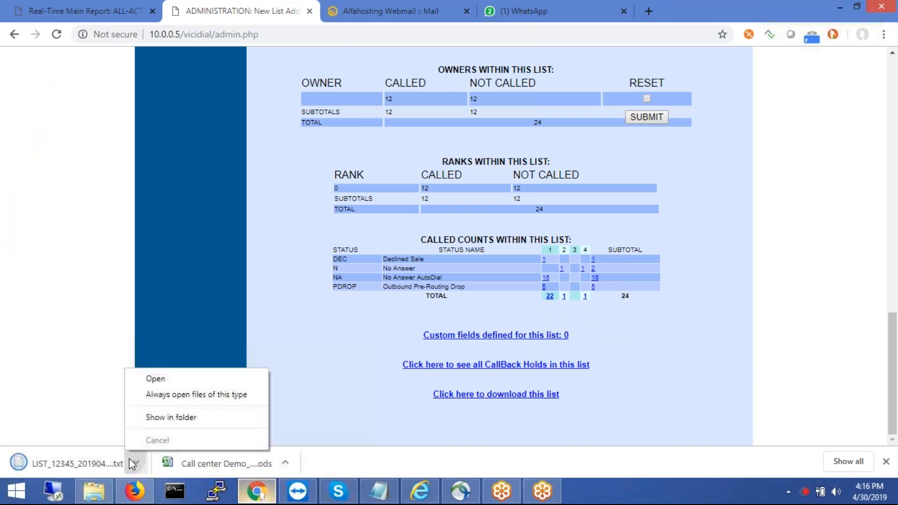
{"action": "left_click", "coordinate": [174, 382]}
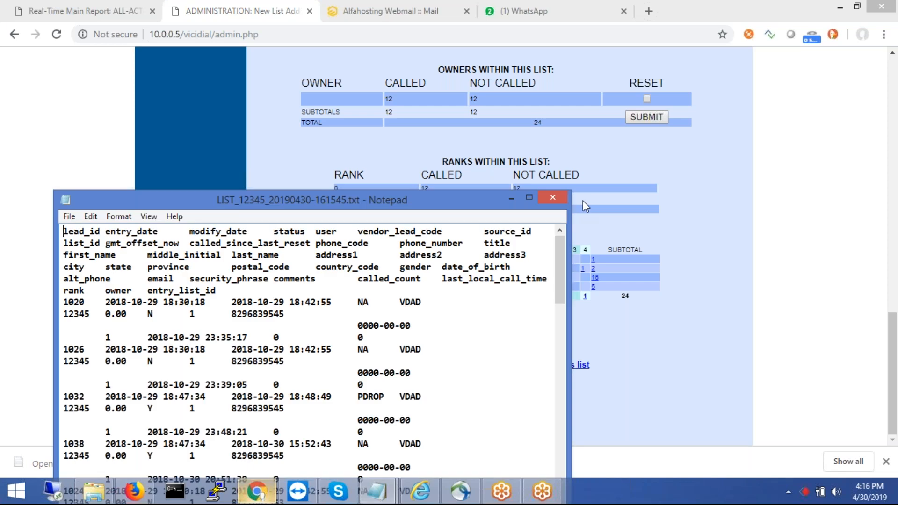
{"action": "left_click", "coordinate": [529, 197]}
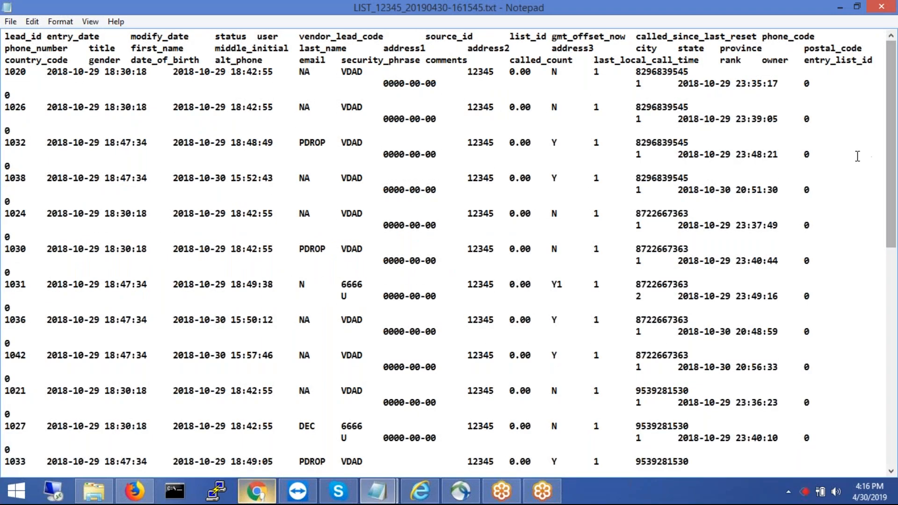
{"action": "left_click", "coordinate": [881, 7]}
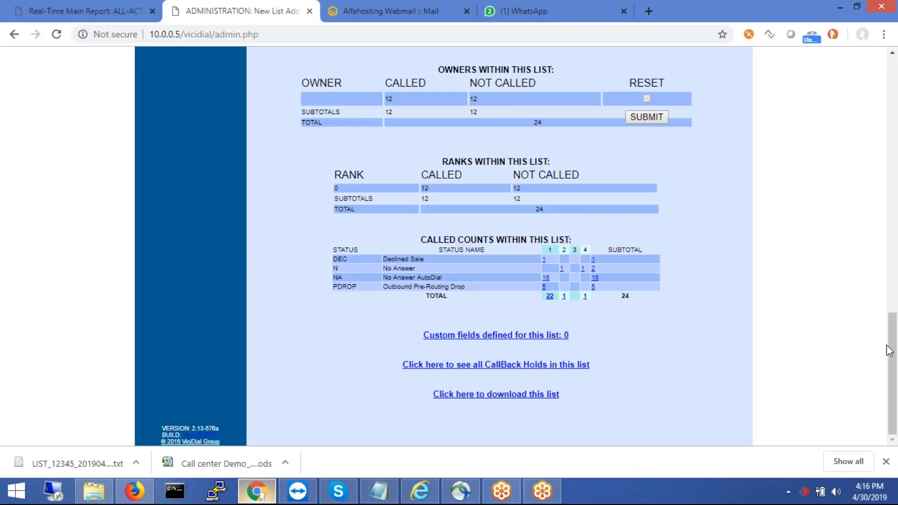
- Review the LIST NOT ADDED message for ID 12345, then bring up a fresh Add A New List form
{"action": "left_click_drag", "start_coordinate": [893, 346], "coordinate": [881, 23]}
{"action": "left_click_drag", "start_coordinate": [894, 386], "coordinate": [876, 106]}
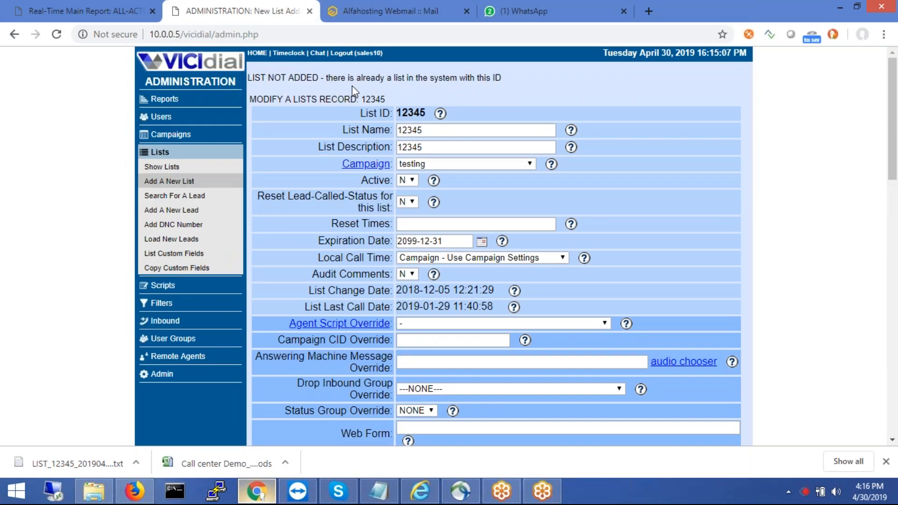
{"action": "left_click_drag", "start_coordinate": [261, 77], "coordinate": [439, 96]}
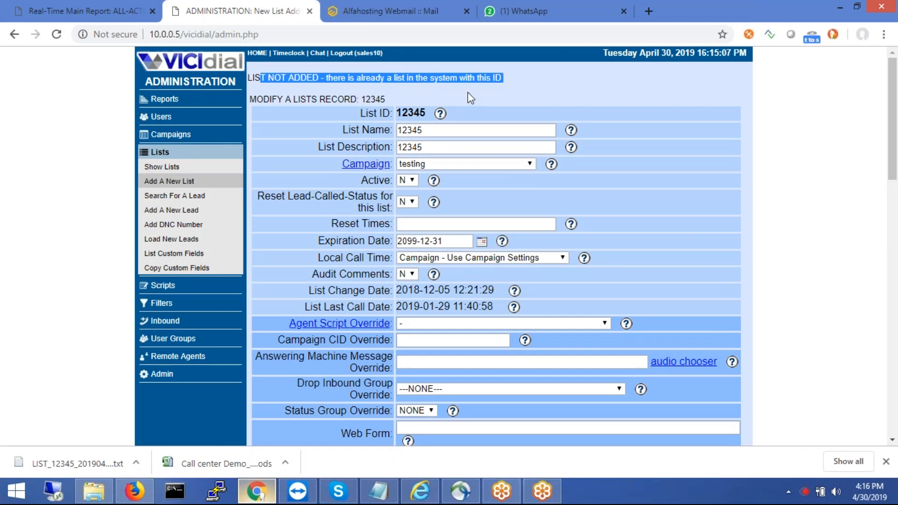
{"action": "left_click", "coordinate": [468, 93]}
{"action": "left_click_drag", "start_coordinate": [427, 114], "coordinate": [397, 113]}
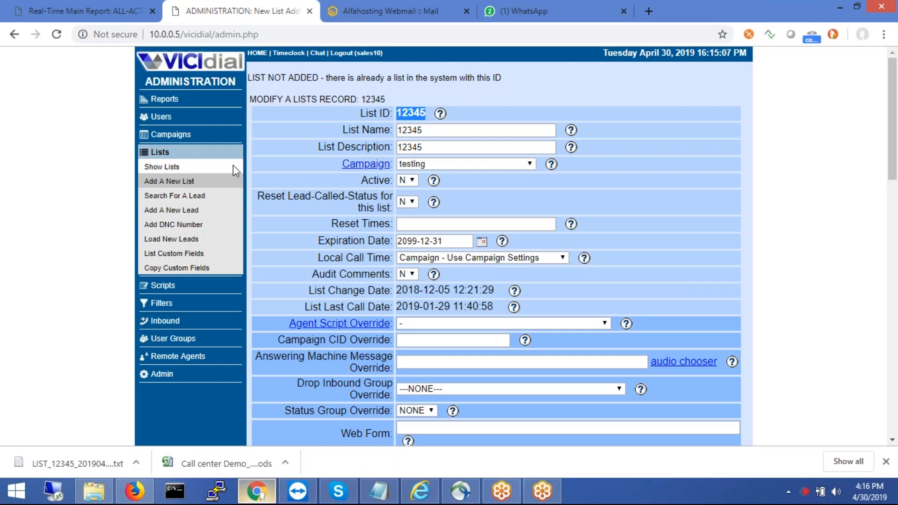
{"action": "left_click", "coordinate": [173, 187]}
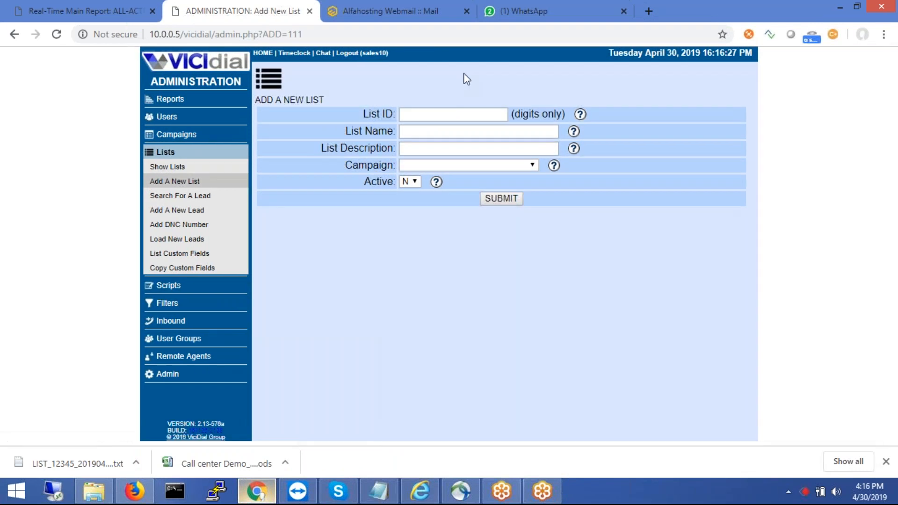
- Enter List ID 99942 and the list name 'africa demo'
{"action": "left_click", "coordinate": [410, 115]}
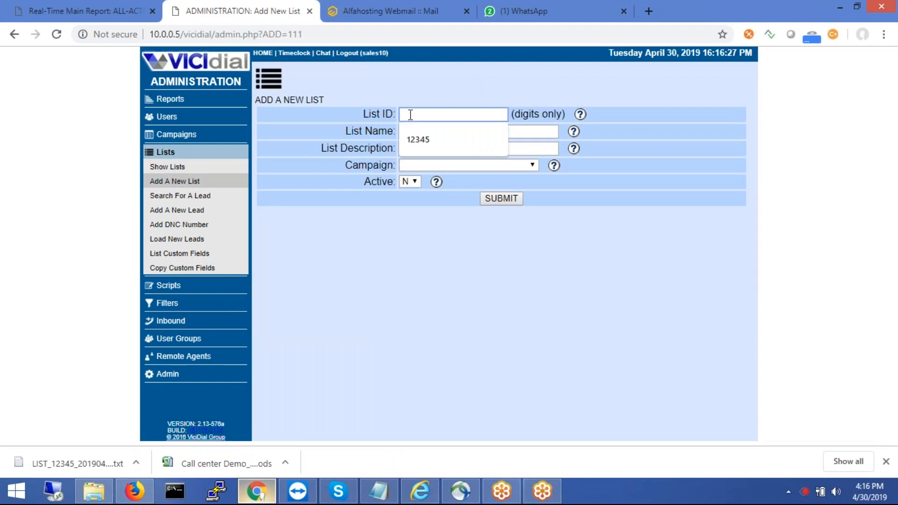
{"action": "right_click", "coordinate": [410, 115]}
{"action": "left_click", "coordinate": [407, 116]}
{"action": "type", "text": "call"}
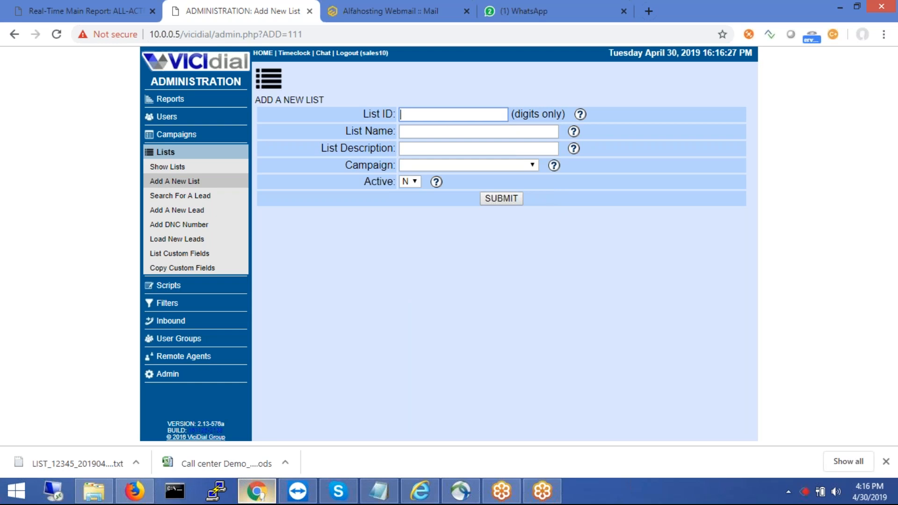
{"action": "type", "text": "99942"}
{"action": "left_click", "coordinate": [412, 127]}
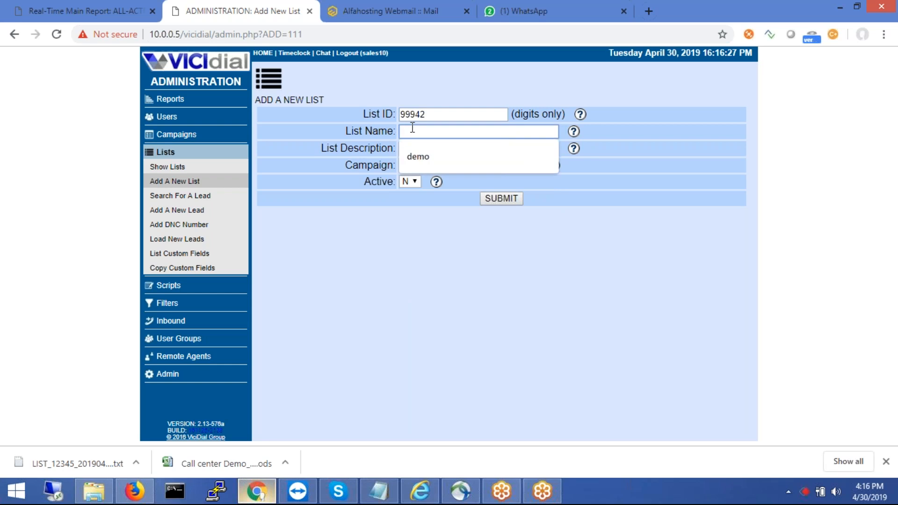
{"action": "type", "text": "africa demo"}
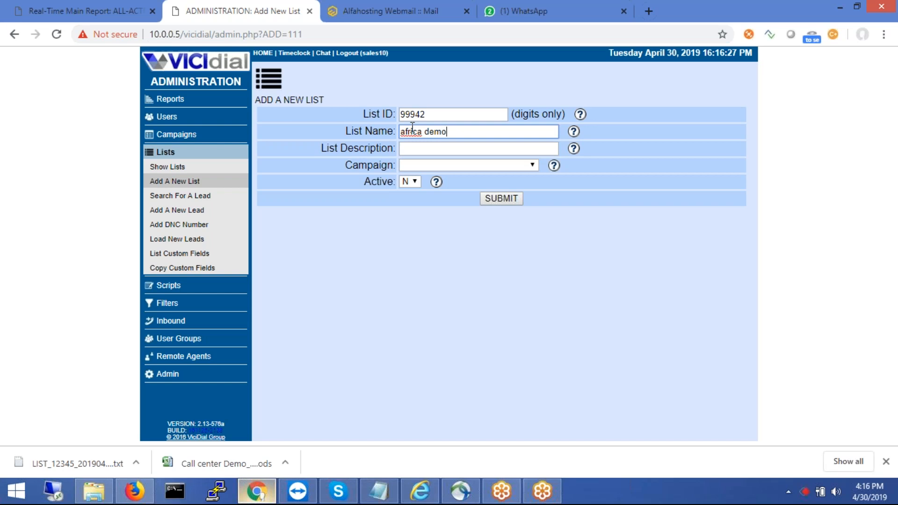
- Describe the list as 'africa demo', assign it to Sales - SALES DEMO, and submit
{"action": "left_click", "coordinate": [413, 153]}
{"action": "type", "text": "africa demo"}
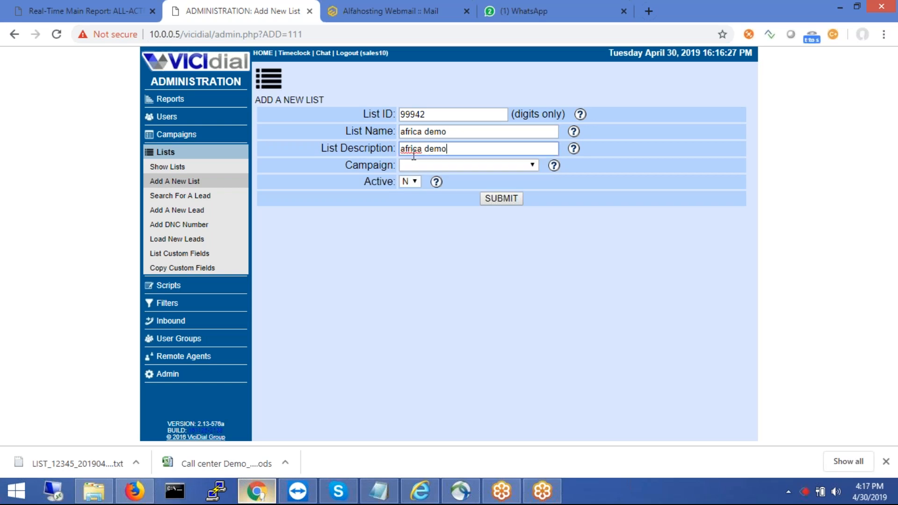
{"action": "left_click", "coordinate": [413, 168]}
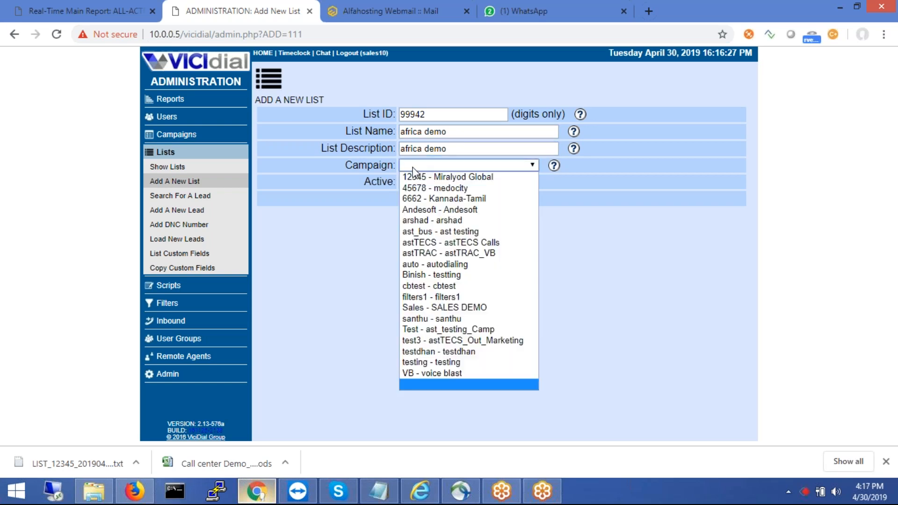
{"action": "left_click", "coordinate": [436, 309]}
{"action": "left_click", "coordinate": [499, 202]}
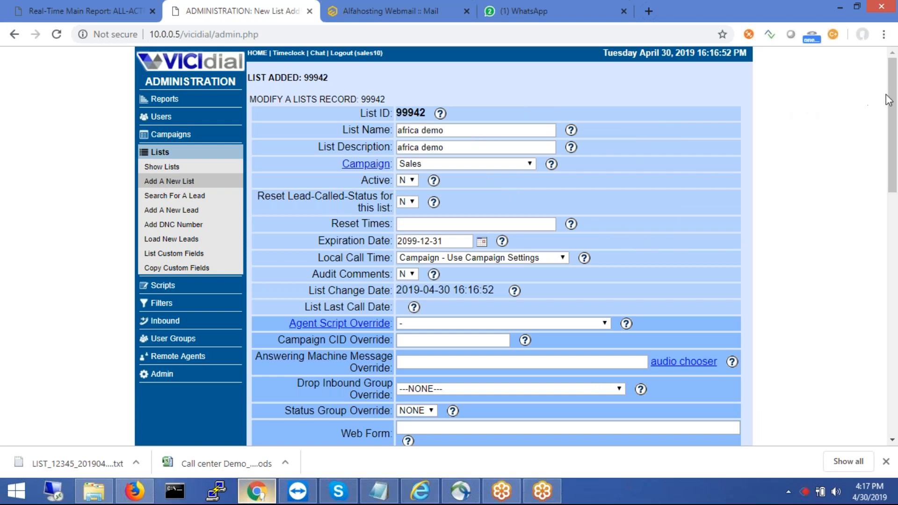
{"action": "left_click", "coordinate": [159, 169]}
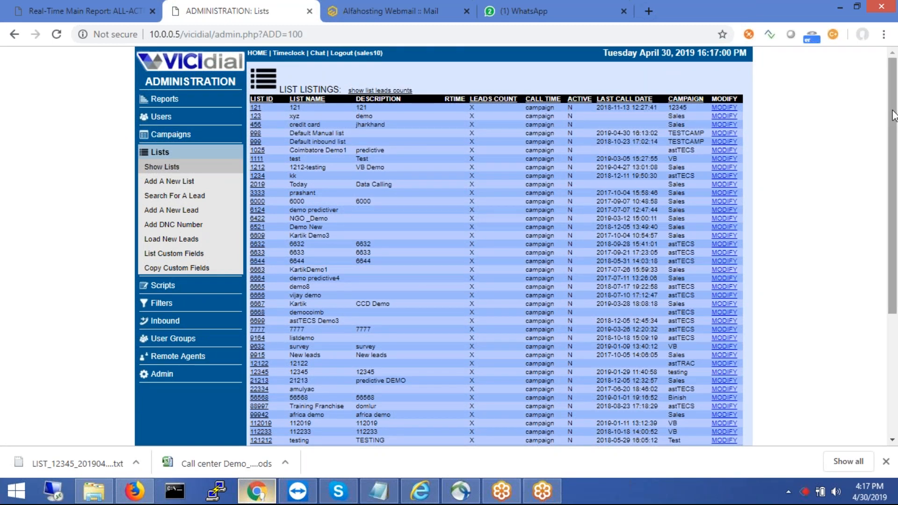
- Scroll the List Listings to find 99942 'africa demo' under the Sales campaign
{"action": "left_click_drag", "start_coordinate": [893, 115], "coordinate": [894, 158]}
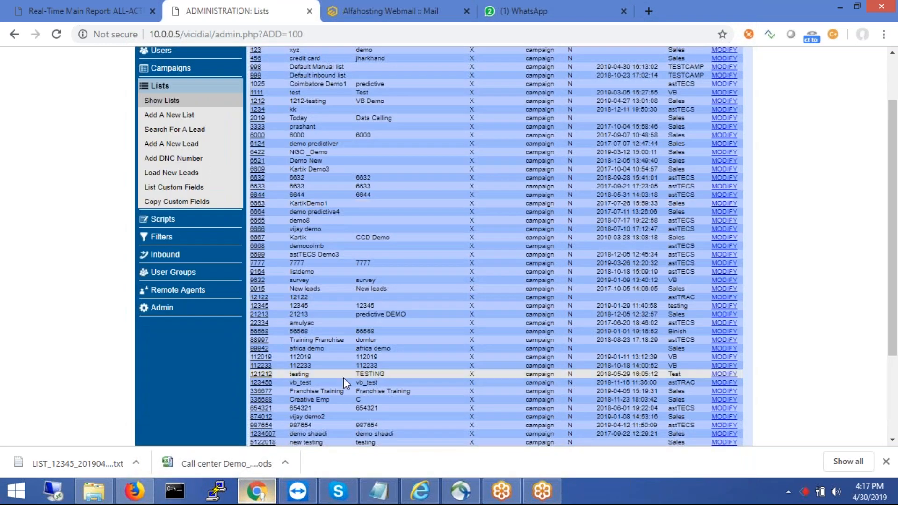
- Open list 112019's Modify List page, scroll its fields, and view the Local Call Time options
{"action": "left_click", "coordinate": [723, 357]}
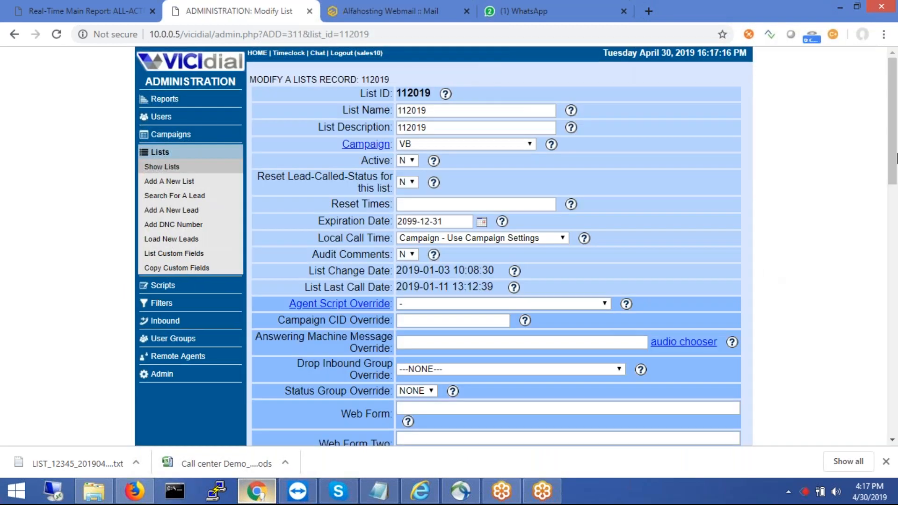
{"action": "left_click_drag", "start_coordinate": [893, 96], "coordinate": [896, 279]}
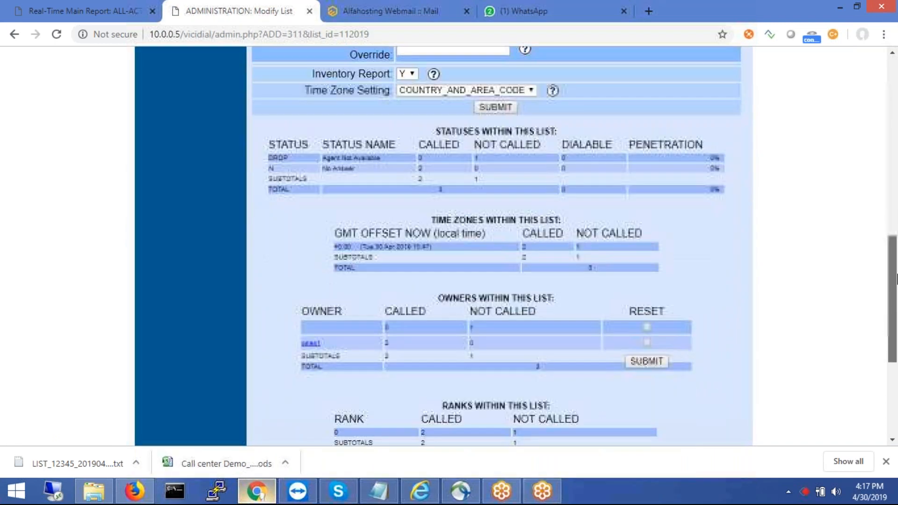
{"action": "scroll", "coordinate": [896, 279], "scroll_direction": "down", "scroll_amount": 5}
{"action": "left_click_drag", "start_coordinate": [896, 286], "coordinate": [879, 86]}
{"action": "left_click", "coordinate": [465, 237]}
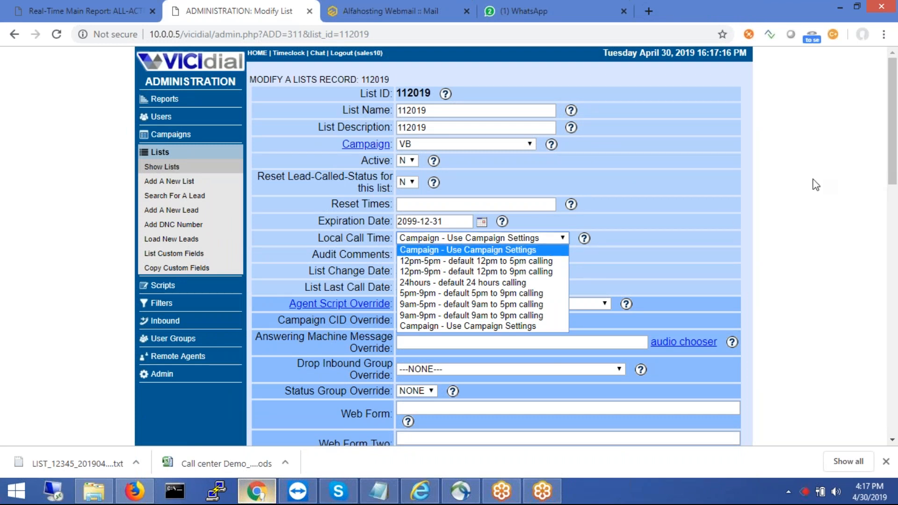
- Change list 112019's campaign from VB to Sales - SALES DEMO, leaving Local Call Time unchanged
{"action": "left_click", "coordinate": [842, 154]}
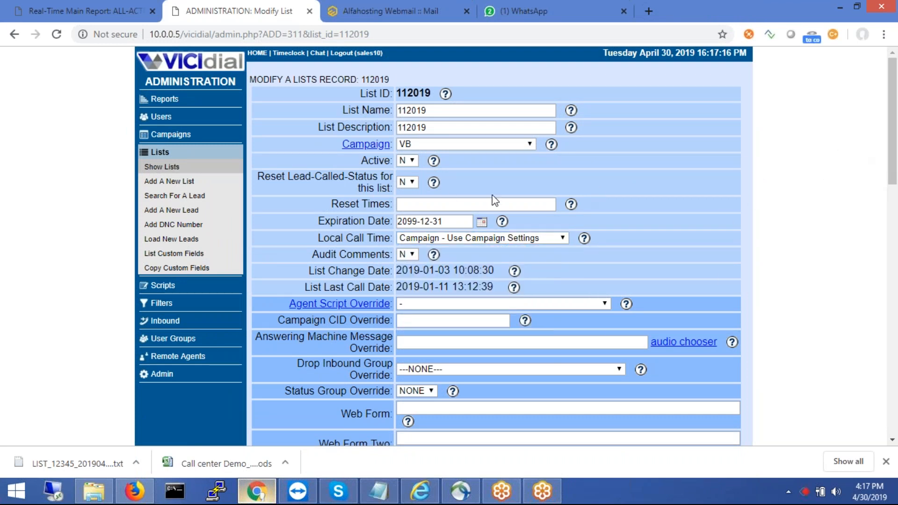
{"action": "left_click", "coordinate": [435, 146]}
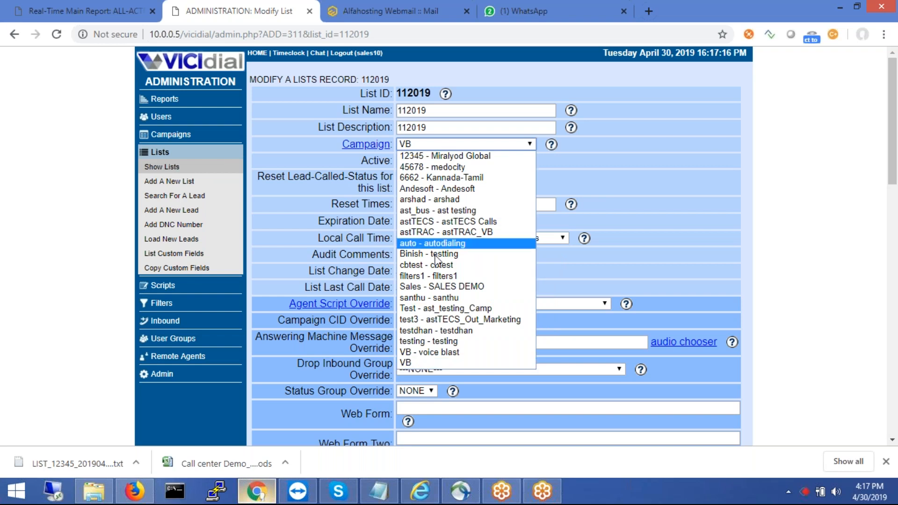
{"action": "left_click", "coordinate": [437, 286]}
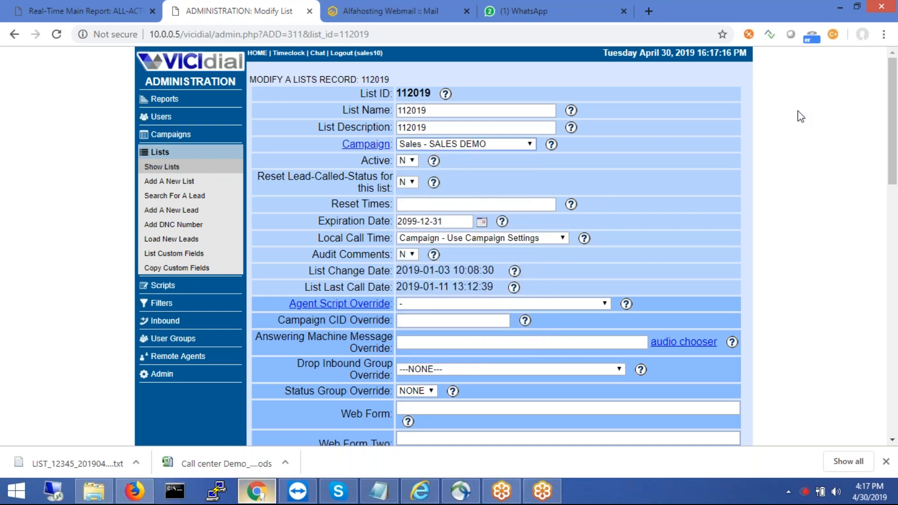
{"action": "left_click_drag", "start_coordinate": [895, 100], "coordinate": [873, 25]}
{"action": "left_click_drag", "start_coordinate": [894, 346], "coordinate": [874, 80]}
{"action": "left_click", "coordinate": [172, 167]}
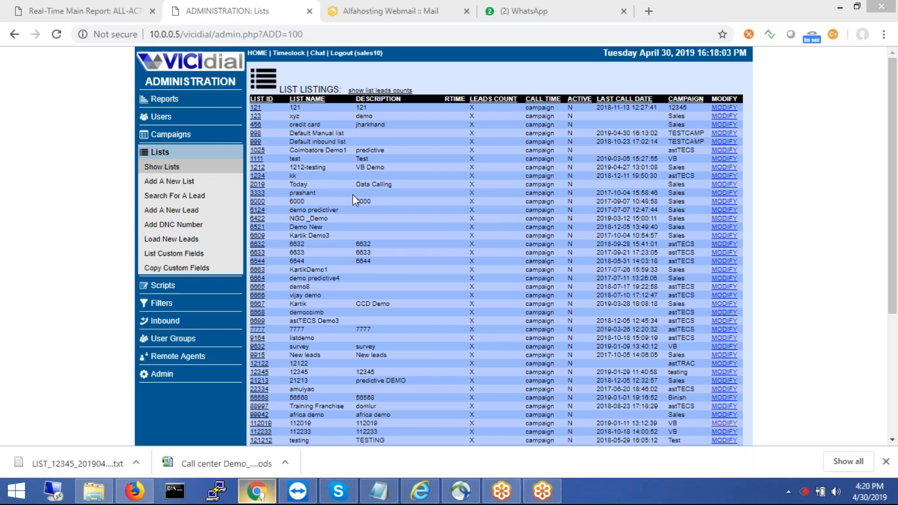
- Go to the Server Stats and Reports administration page
{"action": "left_click", "coordinate": [159, 98]}
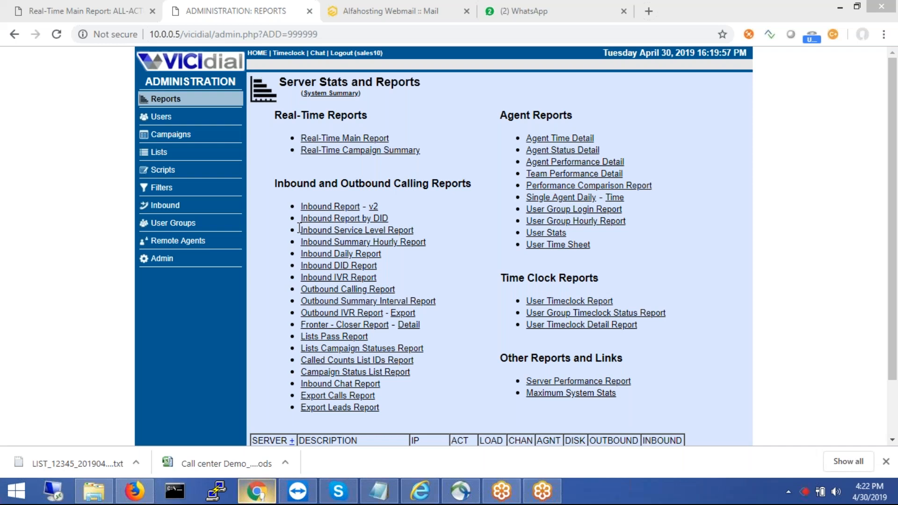
- Return focus to the browser showing the Server Stats and Reports page
{"action": "left_click", "coordinate": [609, 82]}
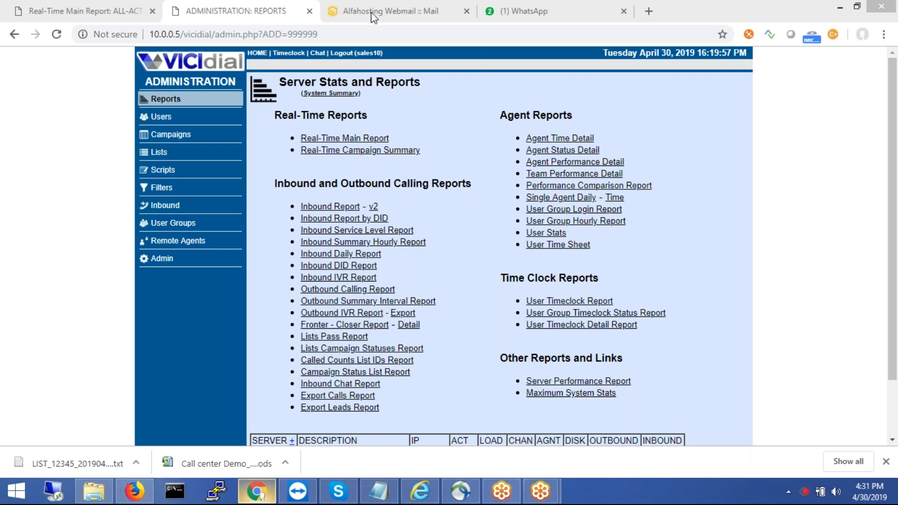
- Open the Reports admin page listing real-time, calling, agent and time clock reports
{"action": "left_click", "coordinate": [388, 203]}
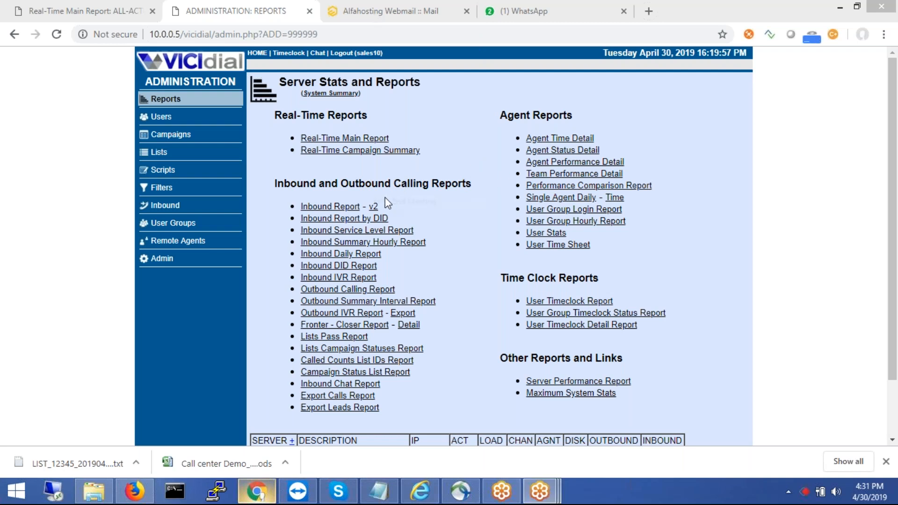